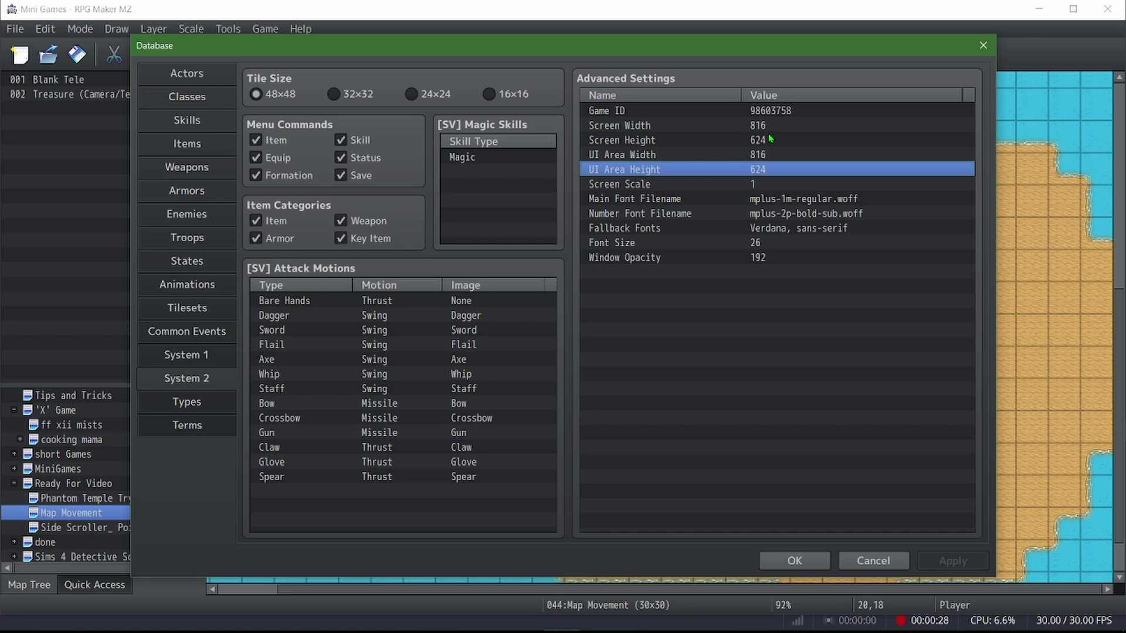
# Check the Screen Width and Screen Height in the advanced system settings and dismiss the database.
pyautogui.click(771, 140)
pyautogui.click(779, 127)
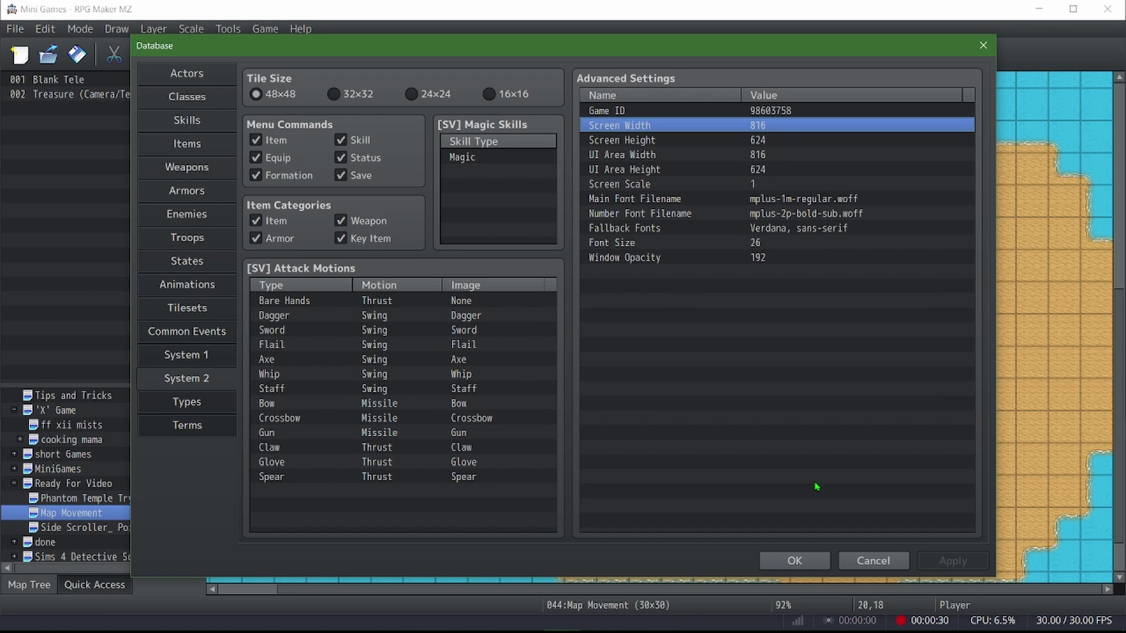
pyautogui.click(870, 561)
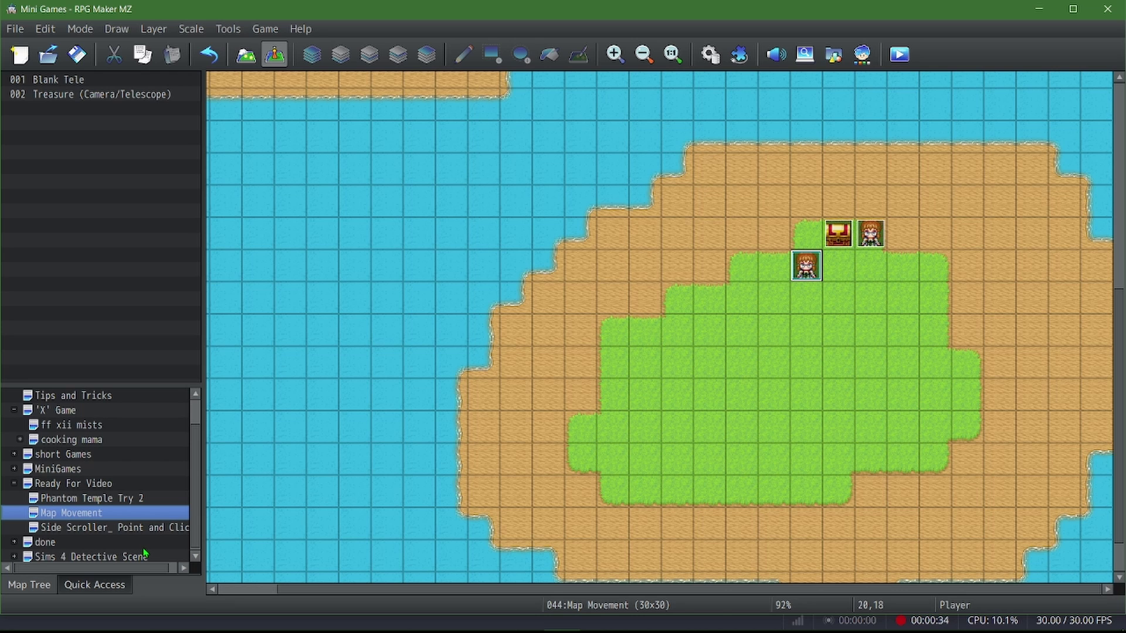
# Look through the Phantom Temple Try 2 and Ready For Video maps and check the MiniGames map's properties.
pyautogui.click(101, 499)
pyautogui.click(100, 483)
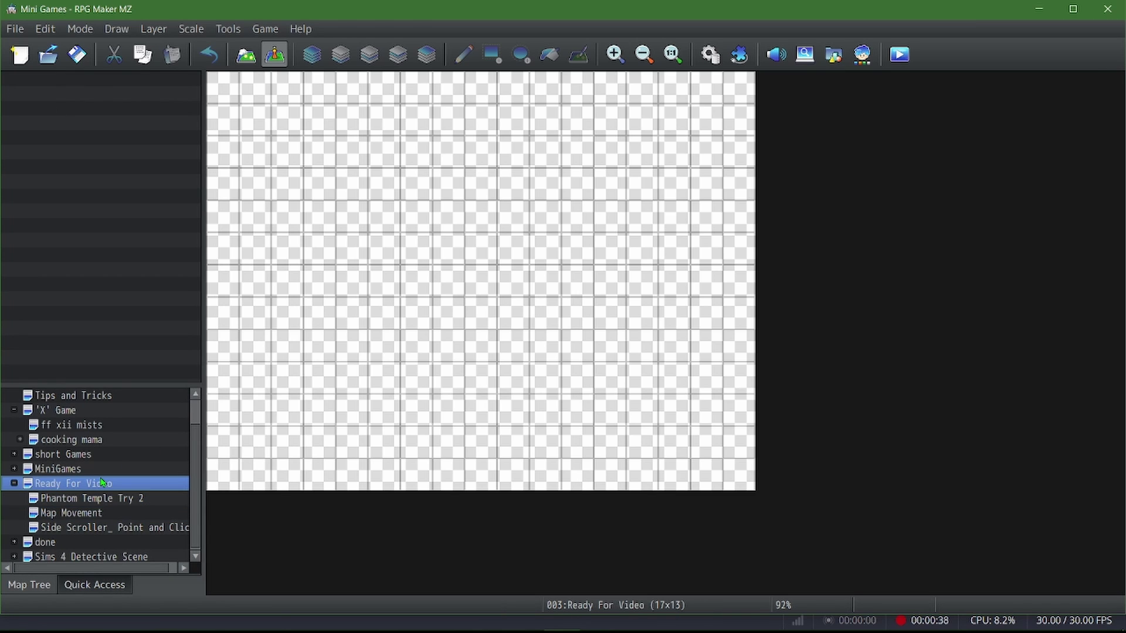
pyautogui.click(95, 469)
pyautogui.rightClick(96, 469)
pyautogui.click(164, 367)
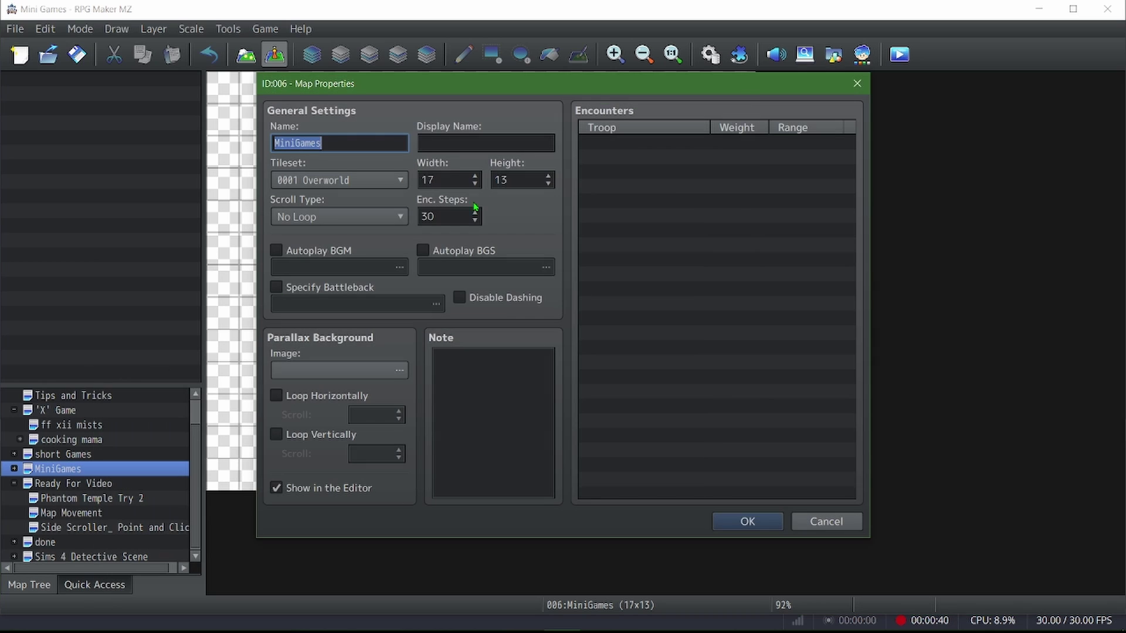
pyautogui.click(853, 522)
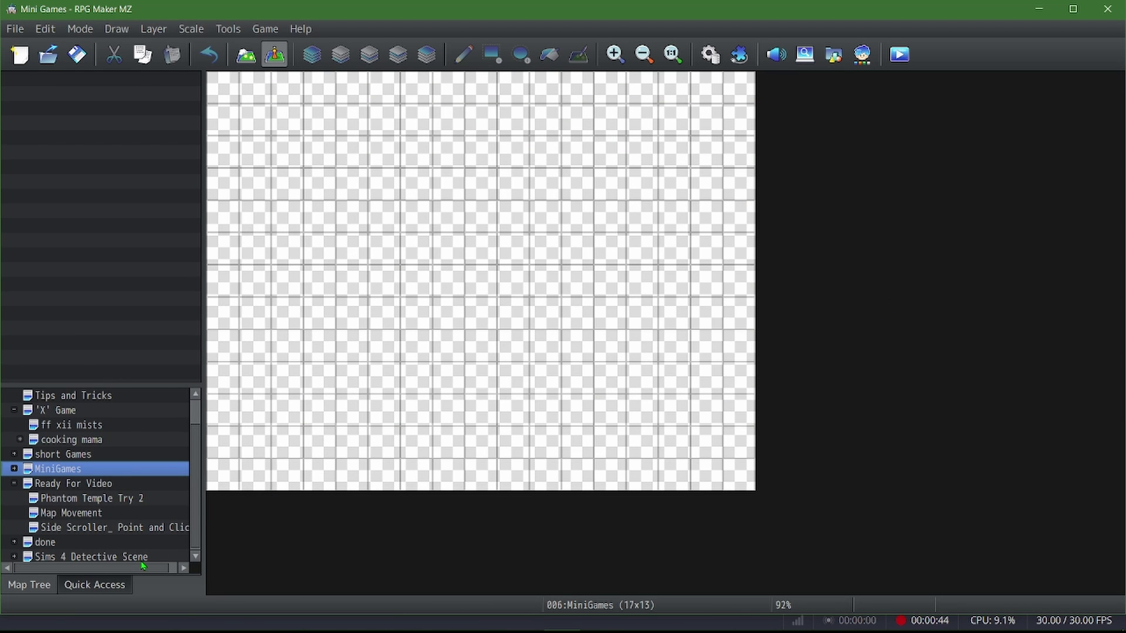
# Open the Map Movement map after viewing the side scroller map, and start a new game in a full-screen playtest.
pyautogui.click(123, 529)
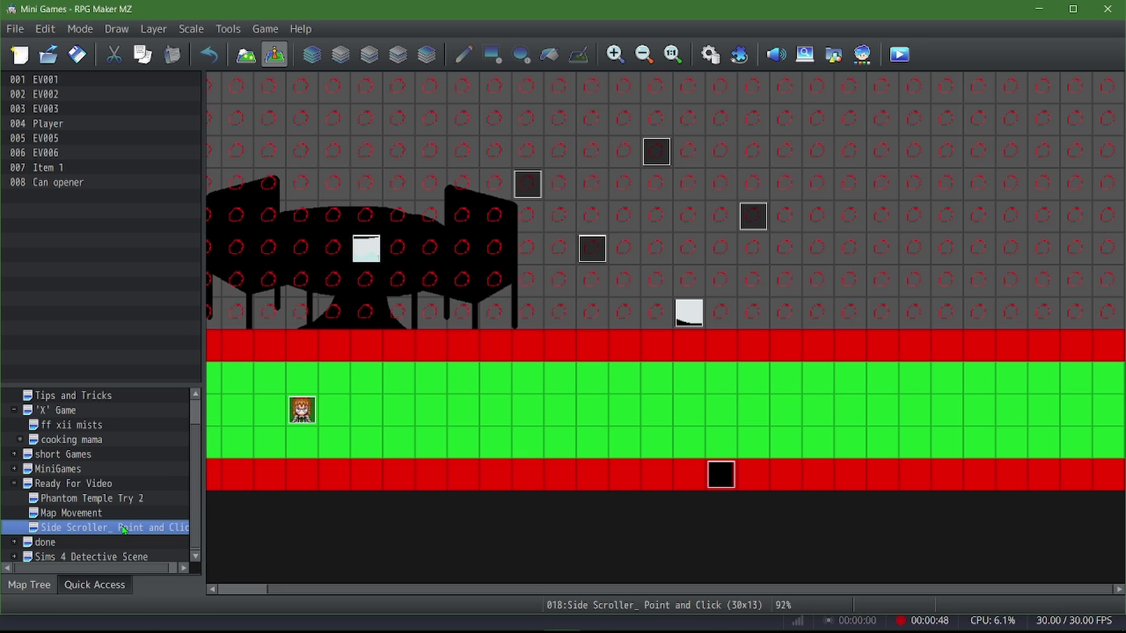
pyautogui.click(125, 514)
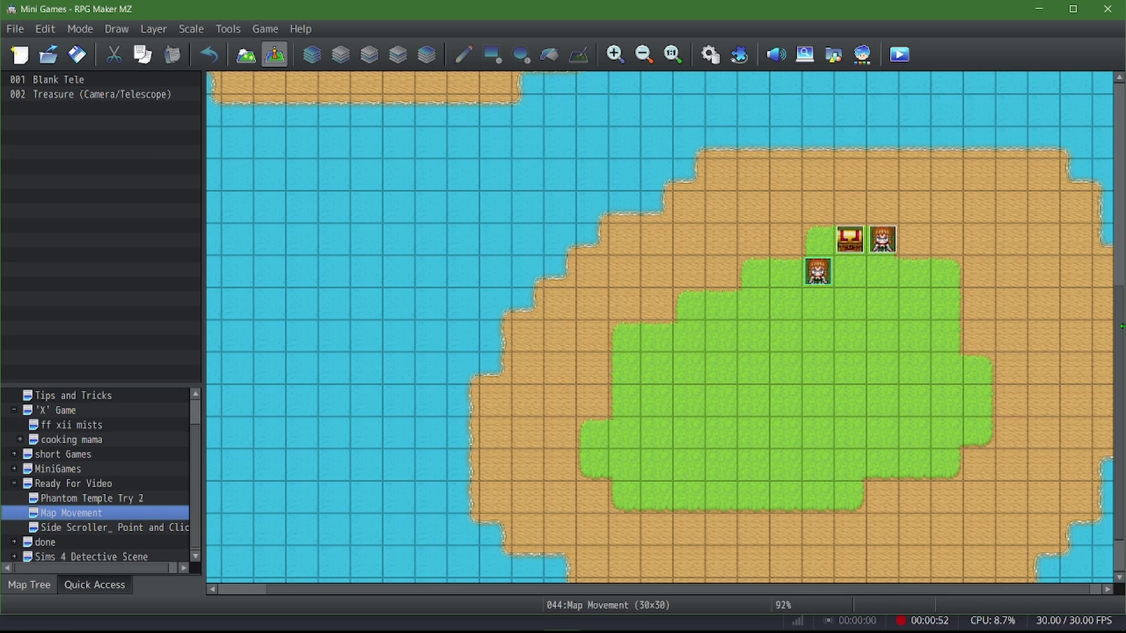
pyautogui.hotkey('ctrl', 'r')
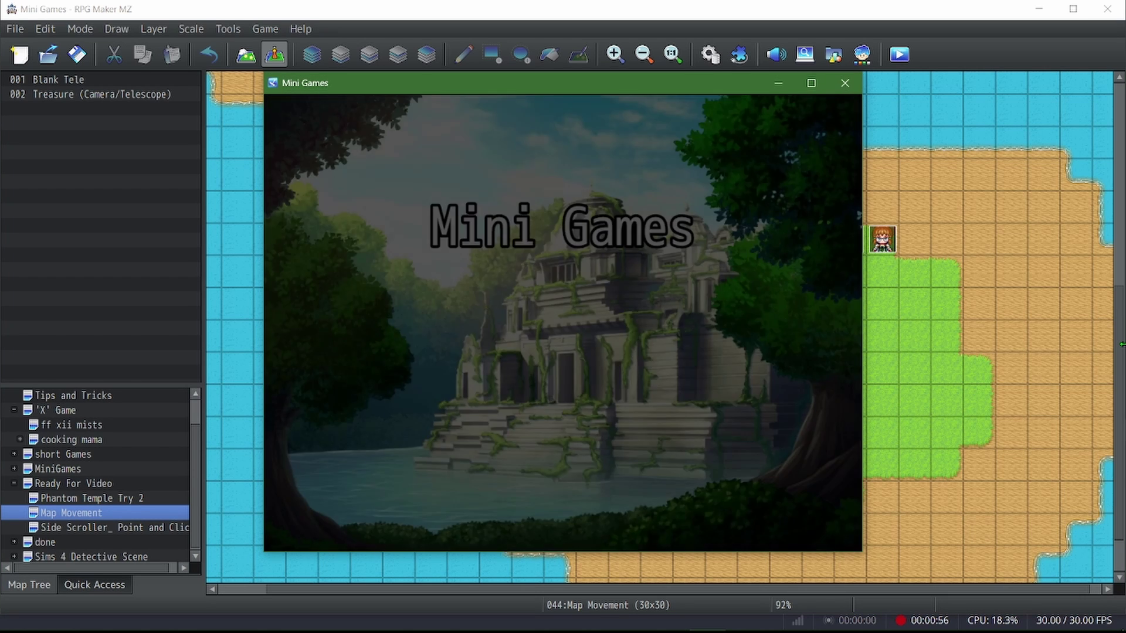
pyautogui.press('F4')
pyautogui.press('Up')
pyautogui.press('Return')
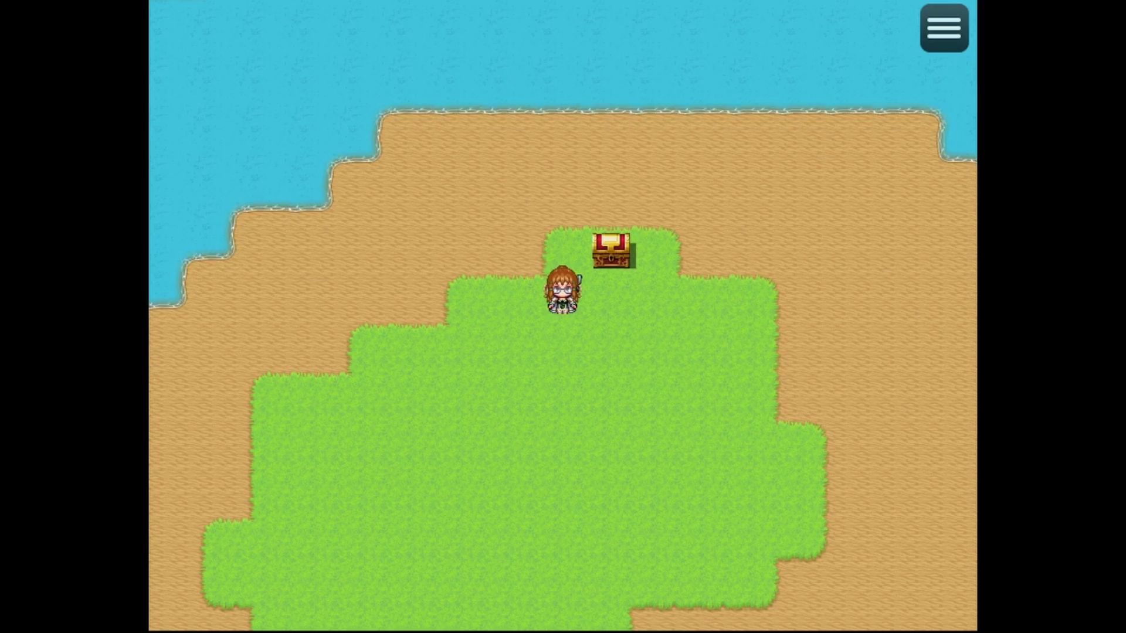
# Walk the party around the island's shore to test normal movement on the map.
pyautogui.press('Down')
pyautogui.press('Down')
pyautogui.press('Down')
pyautogui.press('Left')
pyautogui.press('Left')
pyautogui.press('Left')
pyautogui.press('Left')
pyautogui.press('Left')
pyautogui.press('Left')
pyautogui.press('Down')
pyautogui.press('Down')
pyautogui.press('Down')
pyautogui.press('Down')
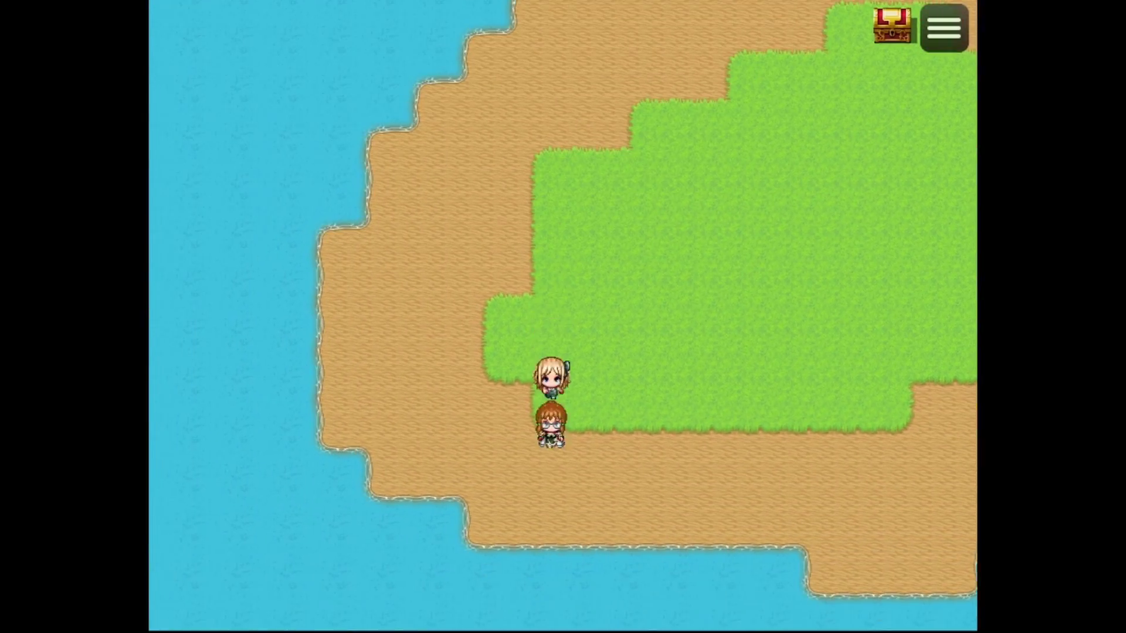
pyautogui.press('Right')
pyautogui.press('Right')
pyautogui.press('Right')
pyautogui.press('Right')
pyautogui.press('Right')
pyautogui.press('Right')
pyautogui.press('Right')
pyautogui.press('Right')
pyautogui.press('Right')
pyautogui.press('Right')
pyautogui.press('Right')
pyautogui.press('Right')
pyautogui.press('Right')
pyautogui.press('Up')
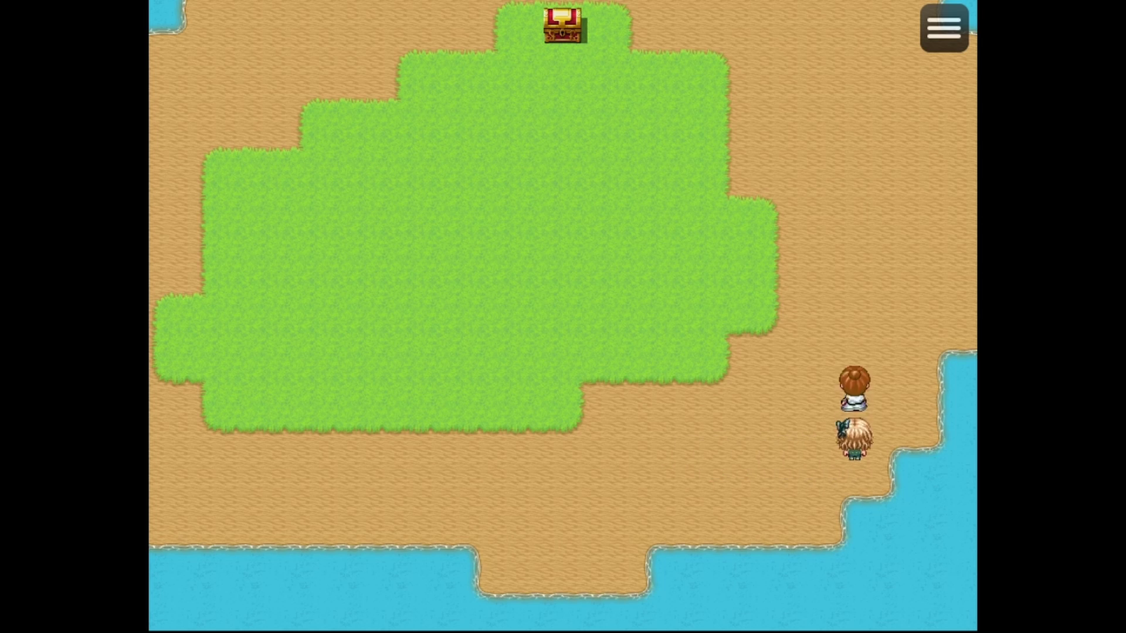
pyautogui.press('Up')
pyautogui.press('Up')
pyautogui.press('Up')
pyautogui.press('Up')
pyautogui.press('Up')
pyautogui.press('Up')
pyautogui.press('Up')
pyautogui.press('Up')
pyautogui.press('Up')
pyautogui.press('Left')
pyautogui.press('Left')
pyautogui.press('Left')
pyautogui.press('Left')
pyautogui.press('Left')
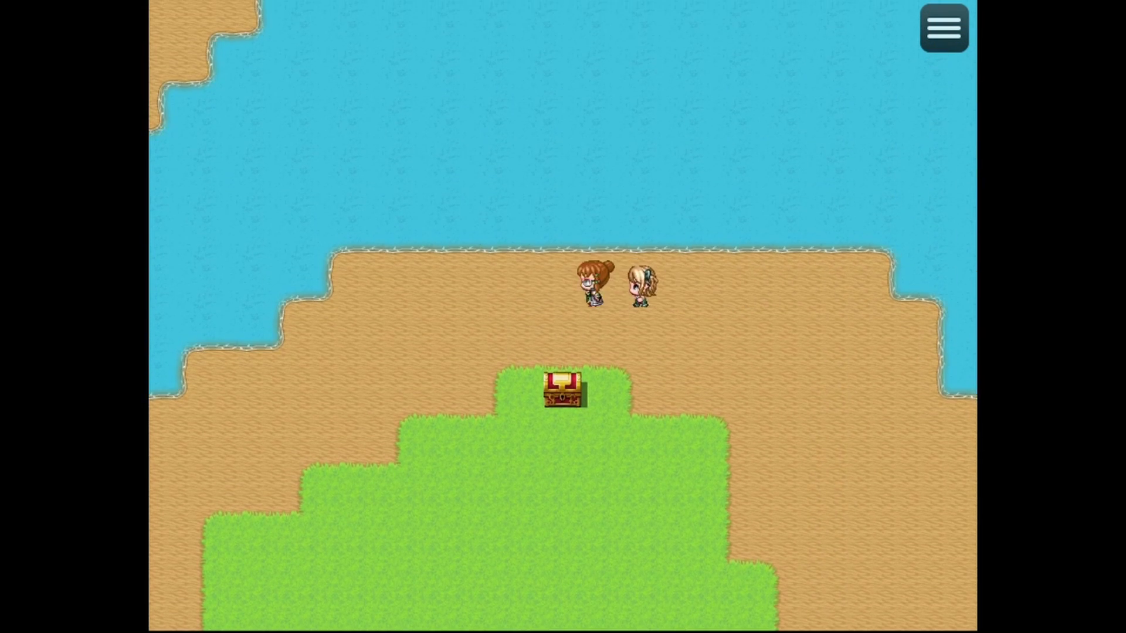
pyautogui.press('Left')
pyautogui.press('Left')
pyautogui.press('Left')
pyautogui.press('Down')
pyautogui.press('Down')
pyautogui.press('Down')
pyautogui.press('Down')
pyautogui.press('Left')
pyautogui.press('Left')
pyautogui.press('Up')
pyautogui.press('Up')
pyautogui.press('Up')
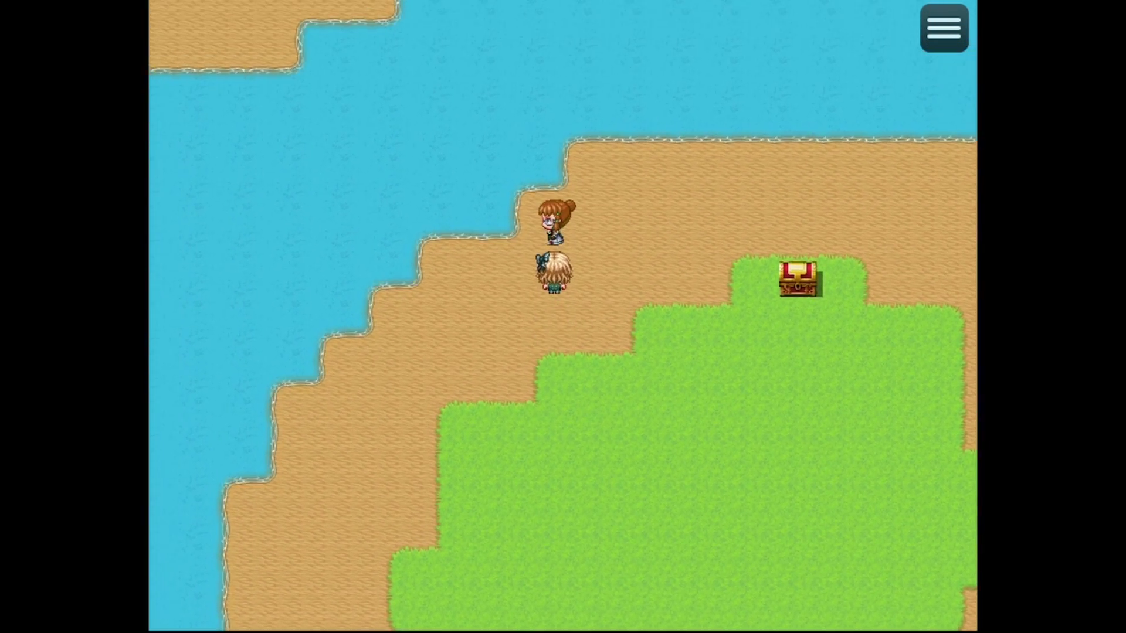
# Walk the party back across the grass to the treasure chest and open it to collect the Camera/Telescope.
pyautogui.press('Down')
pyautogui.press('Down')
pyautogui.press('Down')
pyautogui.press('Right')
pyautogui.press('Right')
pyautogui.press('Right')
pyautogui.press('Right')
pyautogui.press('Right')
pyautogui.press('Right')
pyautogui.press('Up')
pyautogui.press('Left')
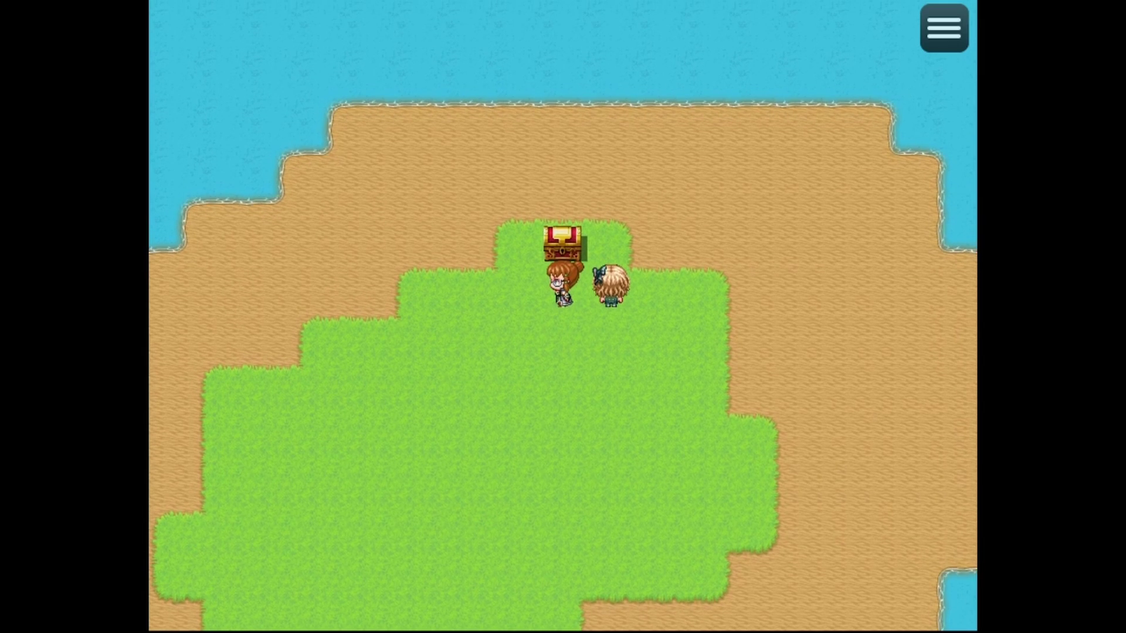
pyautogui.press('Return')
pyautogui.press('Return')
# Move away from the chest, use the Camera/Telescope from the game menu and scroll the map view with the pointer.
pyautogui.press('Left')
pyautogui.press('Left')
pyautogui.press('Left')
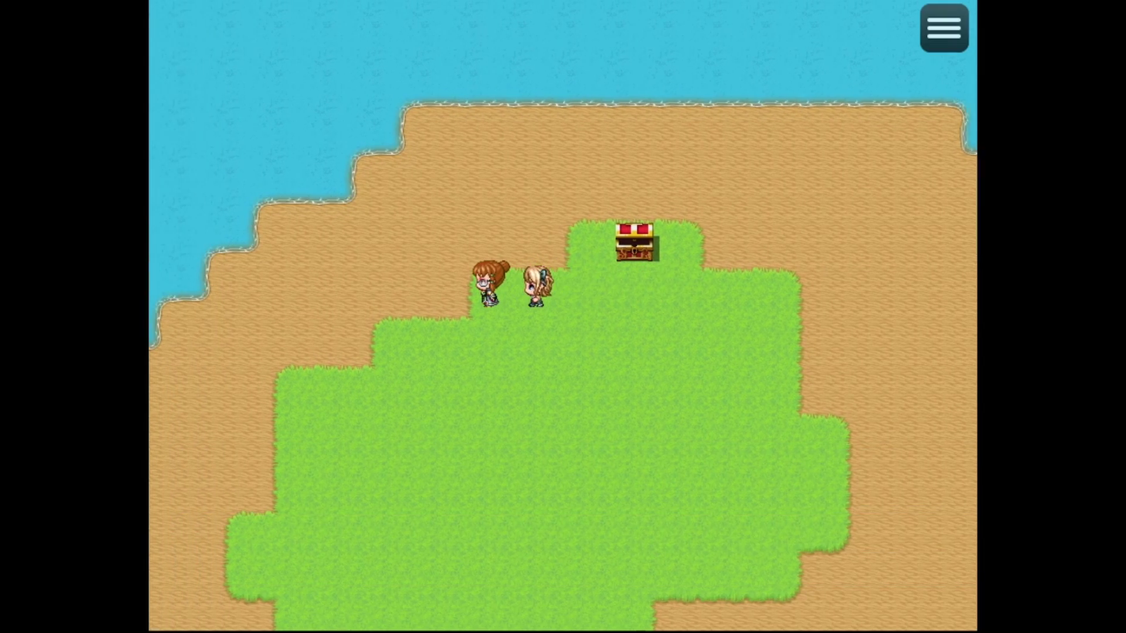
pyautogui.press('Escape')
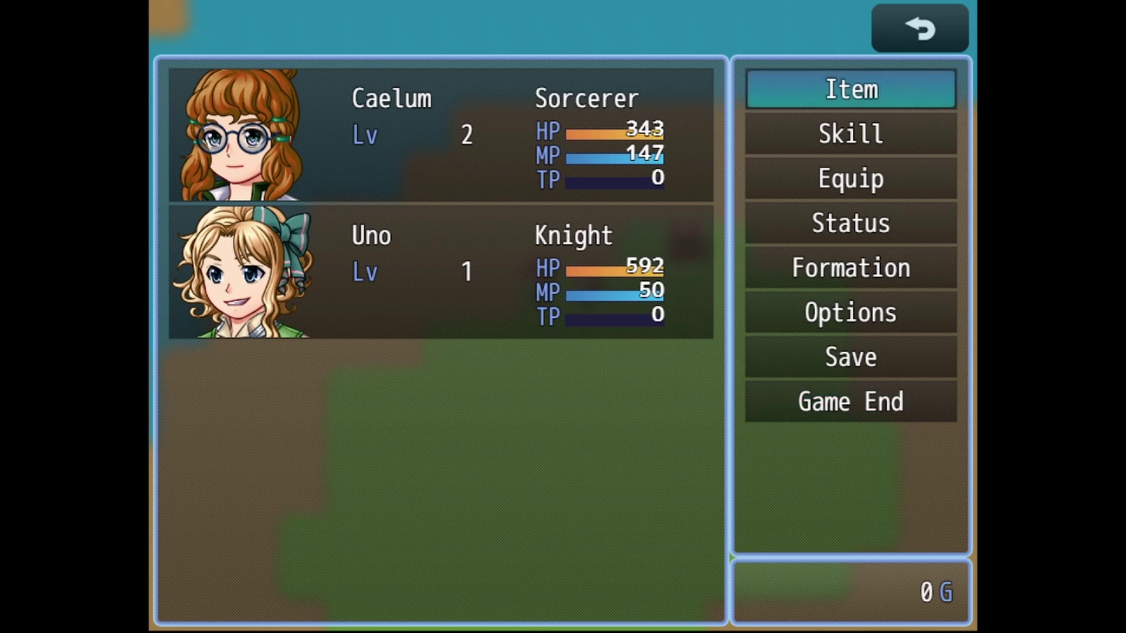
pyautogui.press('Return')
pyautogui.press('Left')
pyautogui.press('Return')
pyautogui.press('Return')
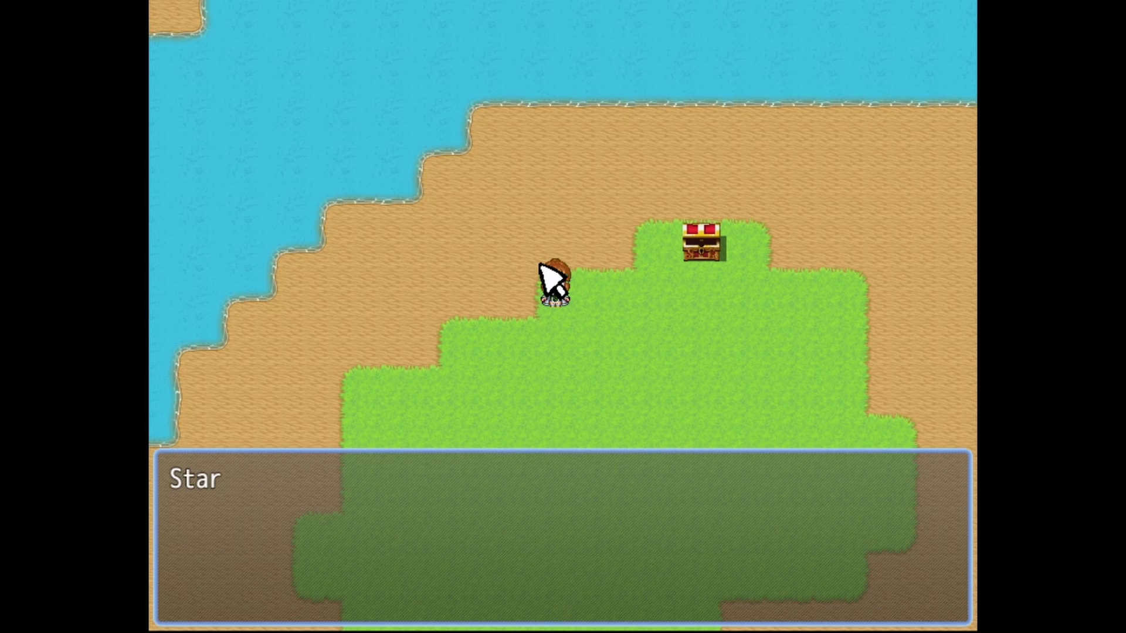
pyautogui.press('Return')
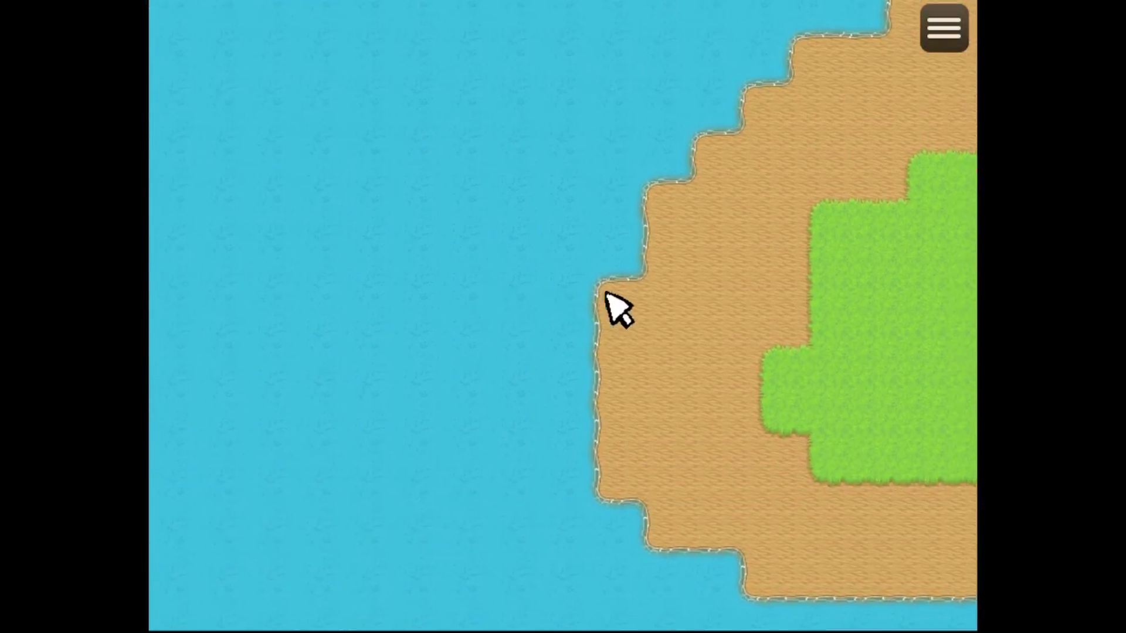
pyautogui.rightClick(620, 308)
pyautogui.rightClick(585, 293)
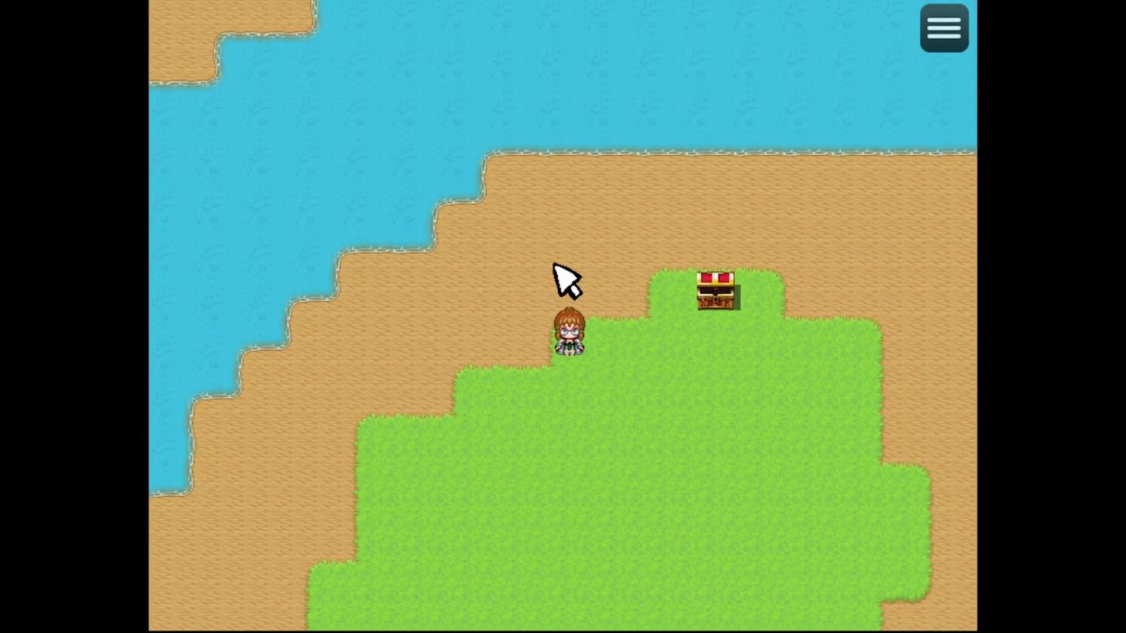
# Use the Camera/Telescope again from the game menu, leave full screen and close the playtest.
pyautogui.press('Escape')
pyautogui.press('Return')
pyautogui.press('Return')
pyautogui.press('Return')
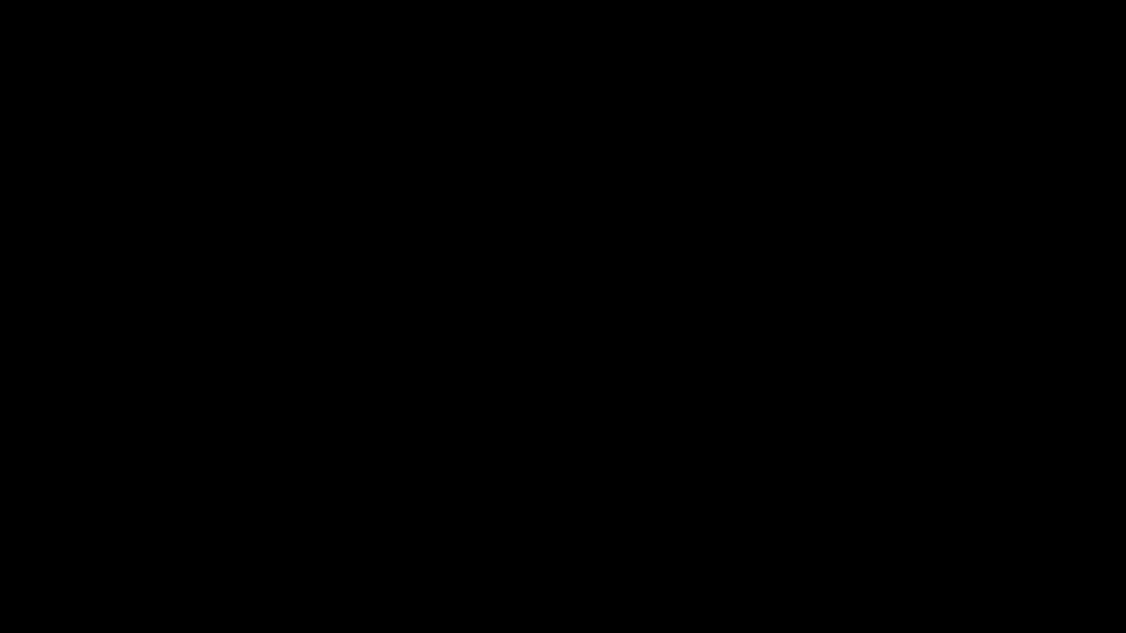
pyautogui.press('Return')
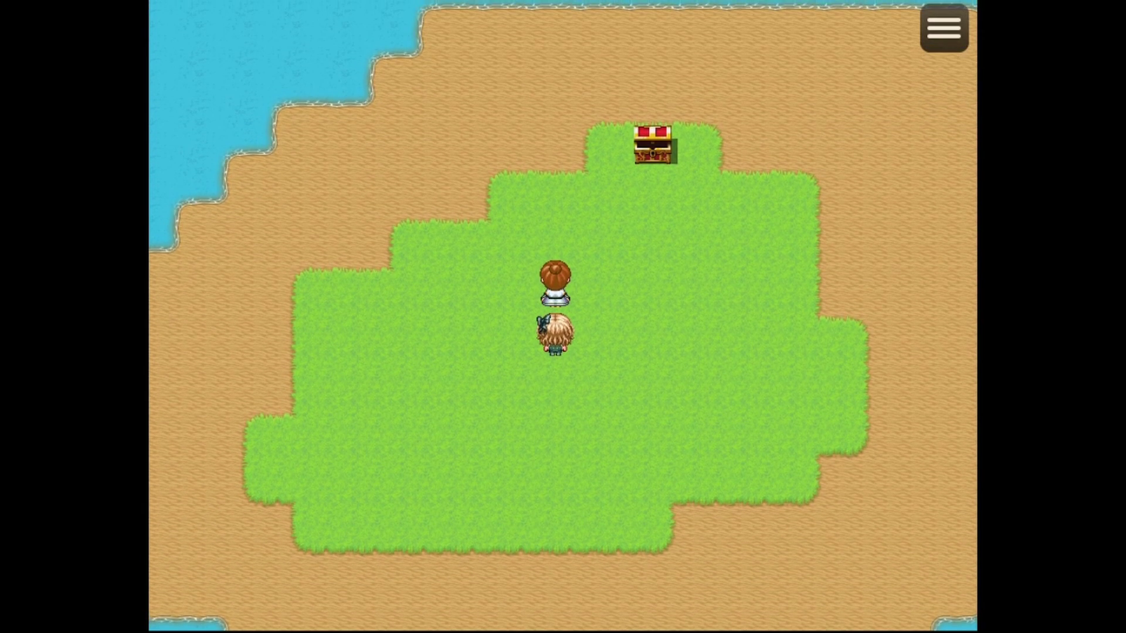
pyautogui.press('F4')
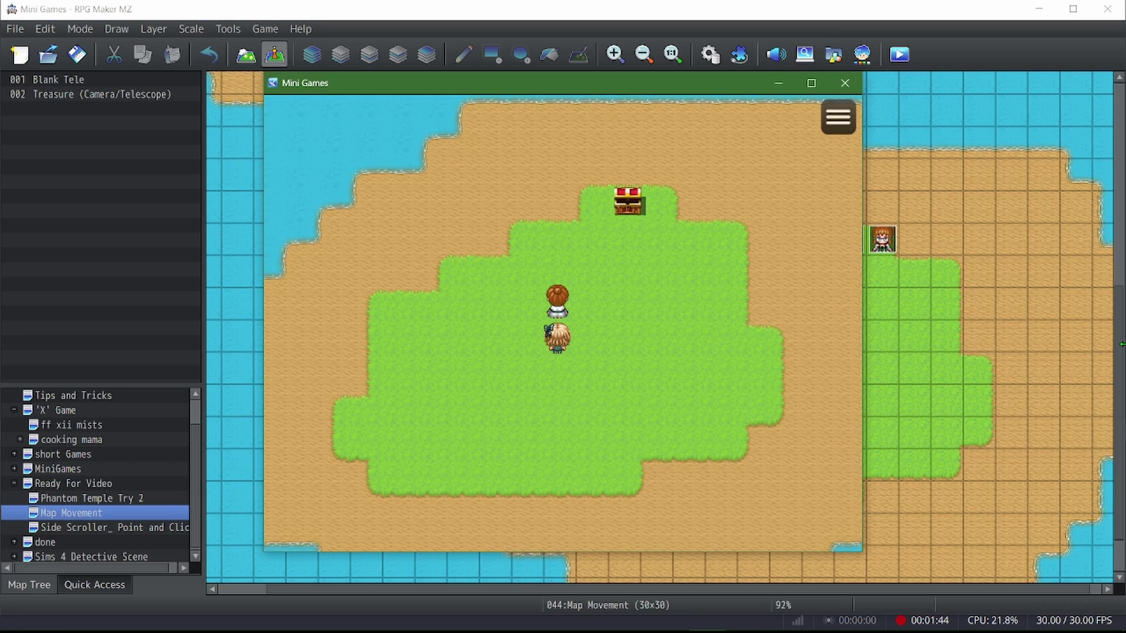
pyautogui.click(845, 83)
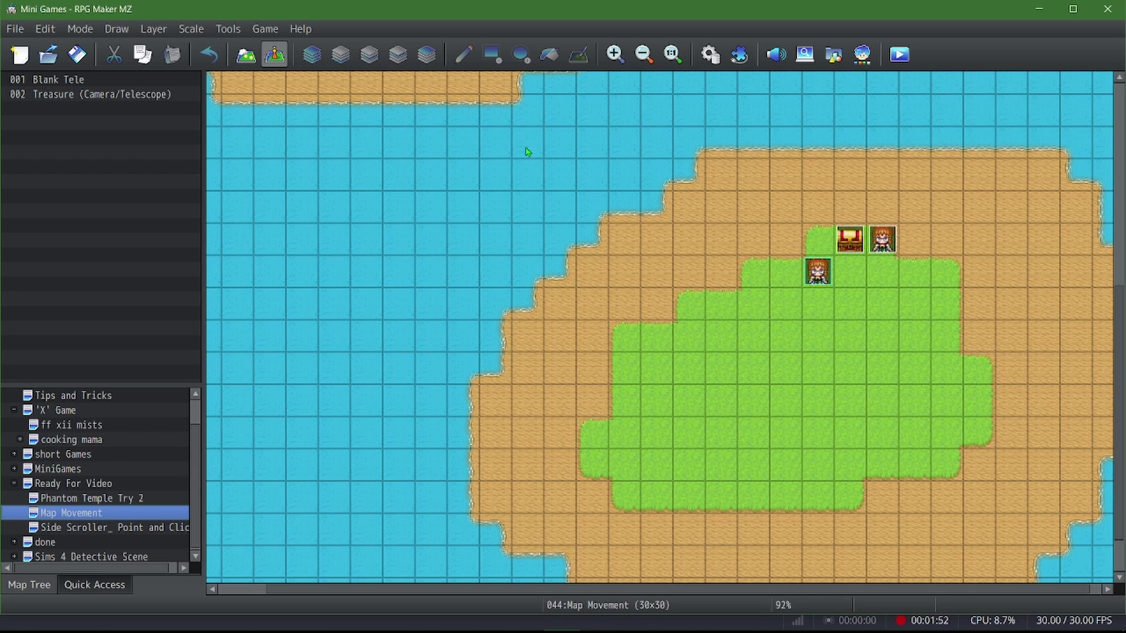
# Review the commands of the Treasure (Camera/Telescope) event and the comment and switch condition of the Blank Tele event.
pyautogui.doubleClick(849, 241)
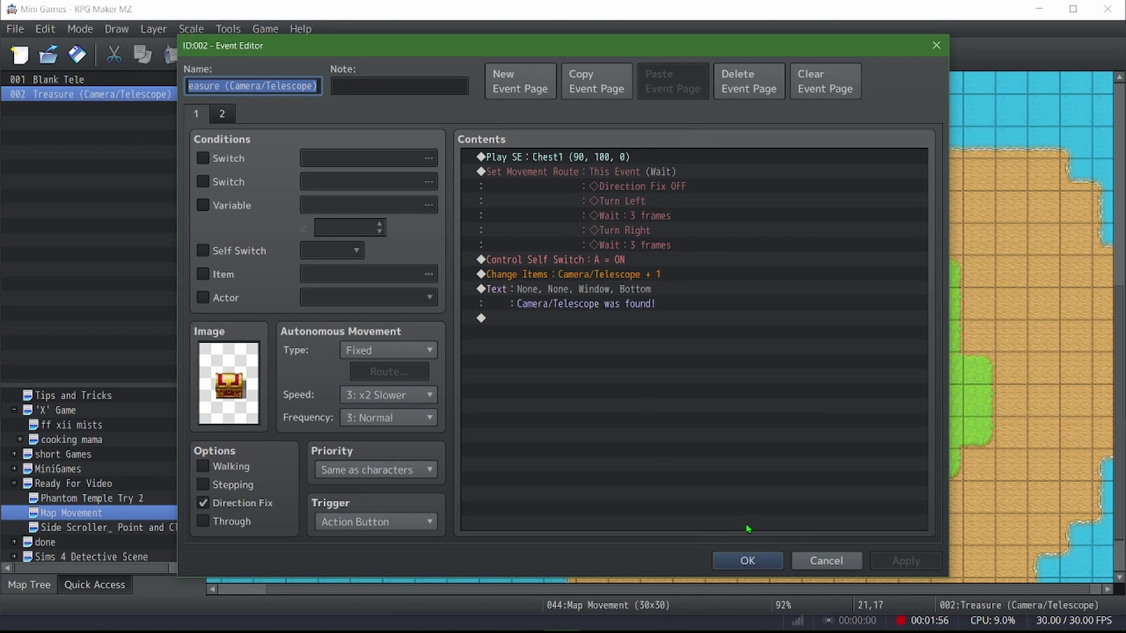
pyautogui.click(748, 561)
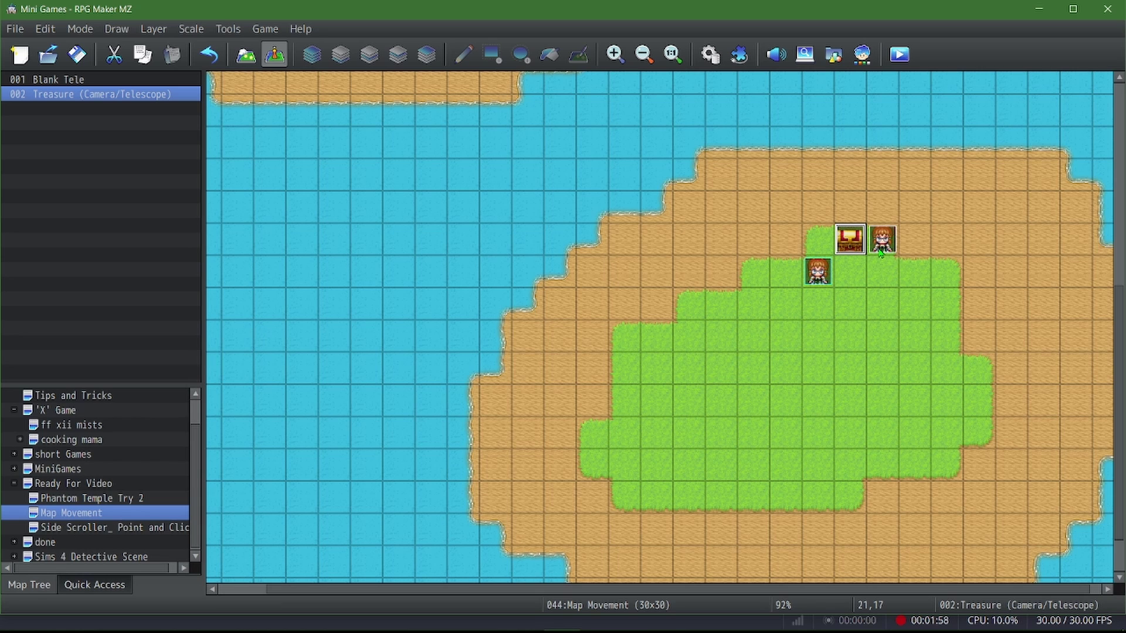
pyautogui.doubleClick(881, 250)
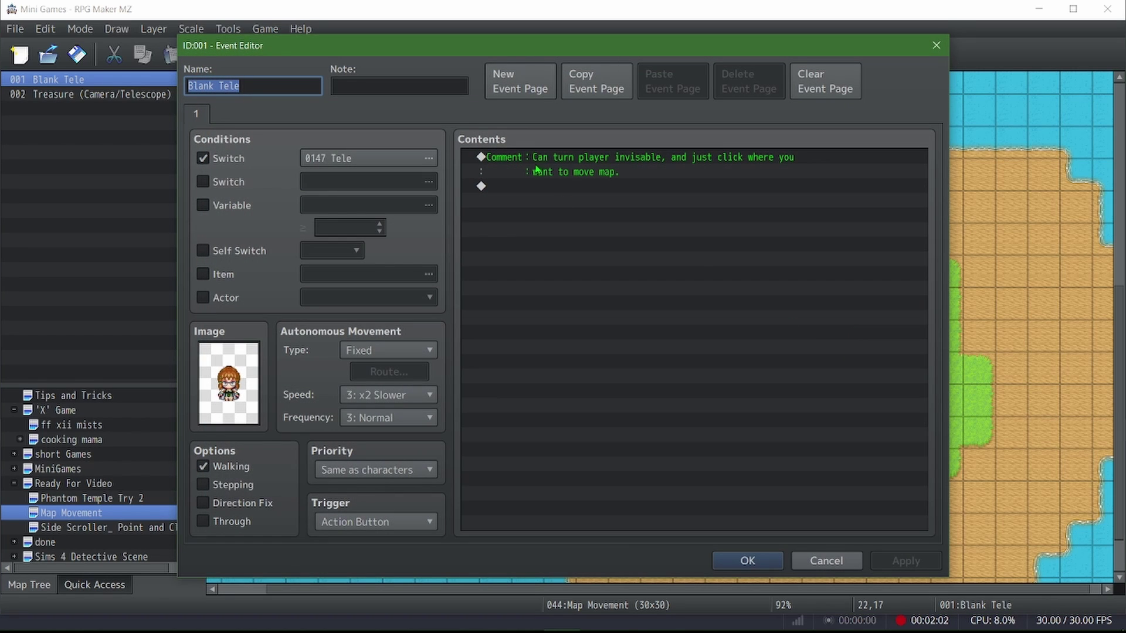
pyautogui.click(336, 160)
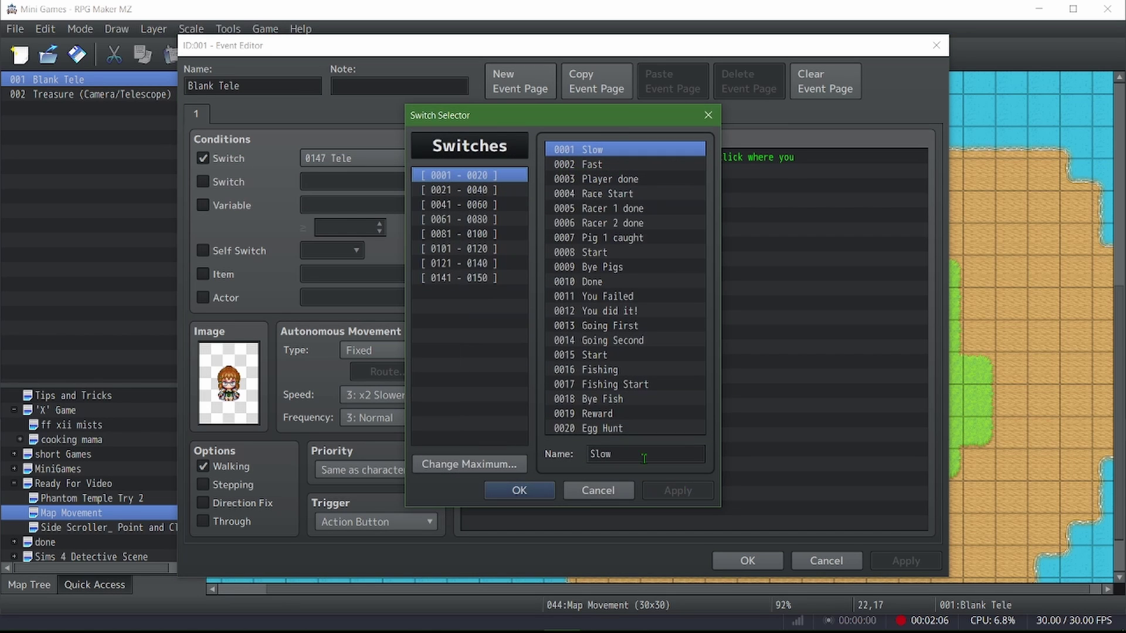
pyautogui.click(598, 491)
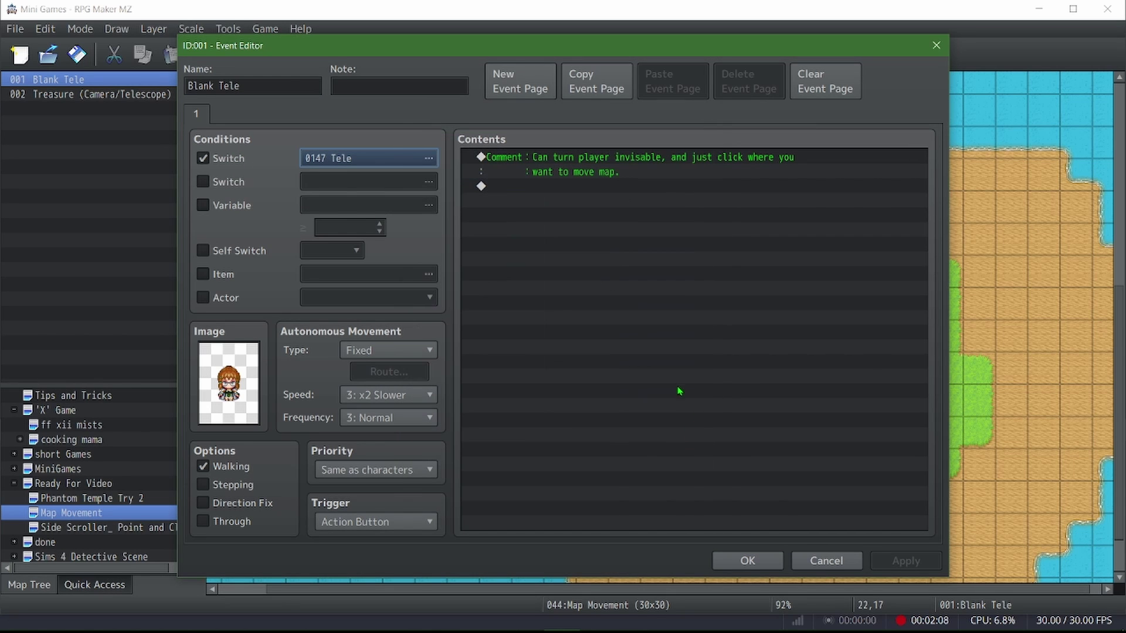
pyautogui.click(753, 560)
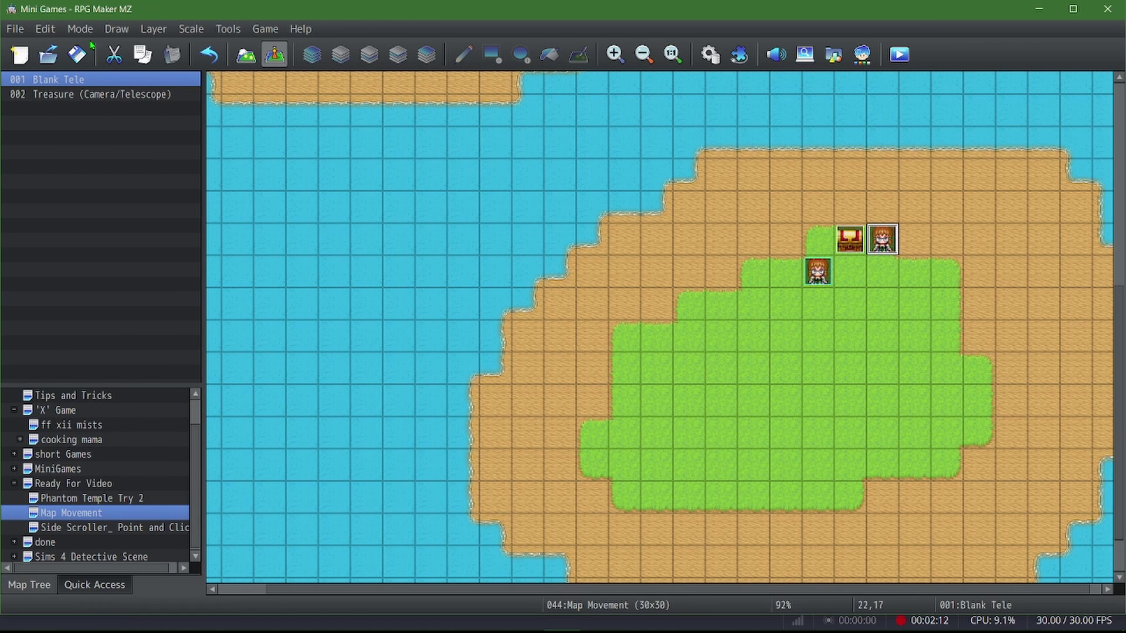
# Reopen the Blank Tele event and check which character image it uses, leaving the image unchanged.
pyautogui.doubleClick(883, 240)
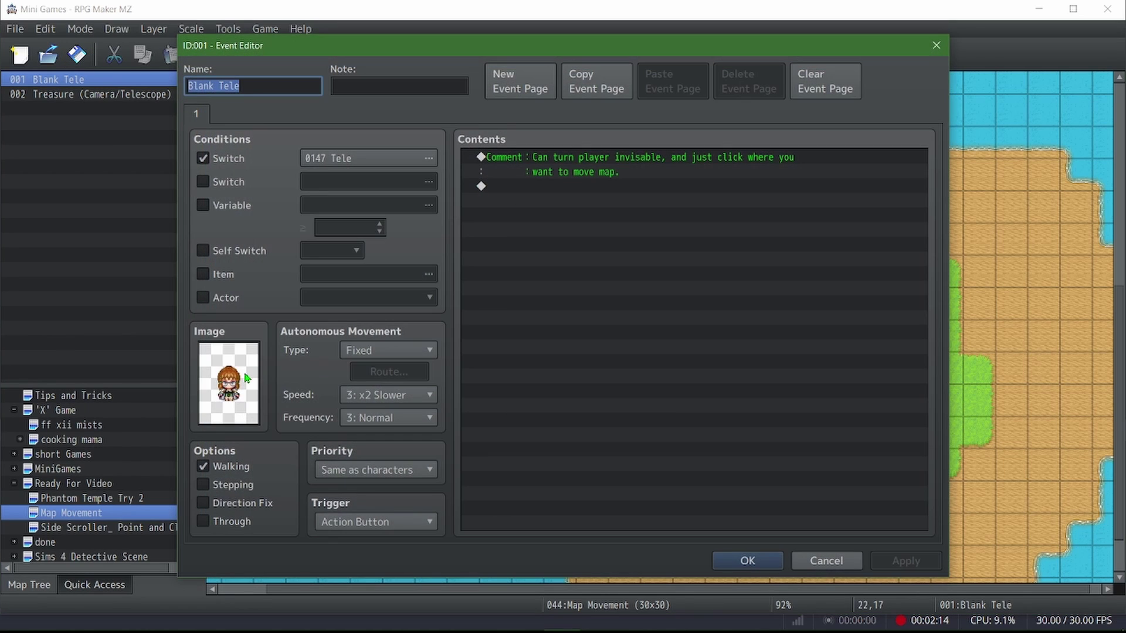
pyautogui.doubleClick(247, 378)
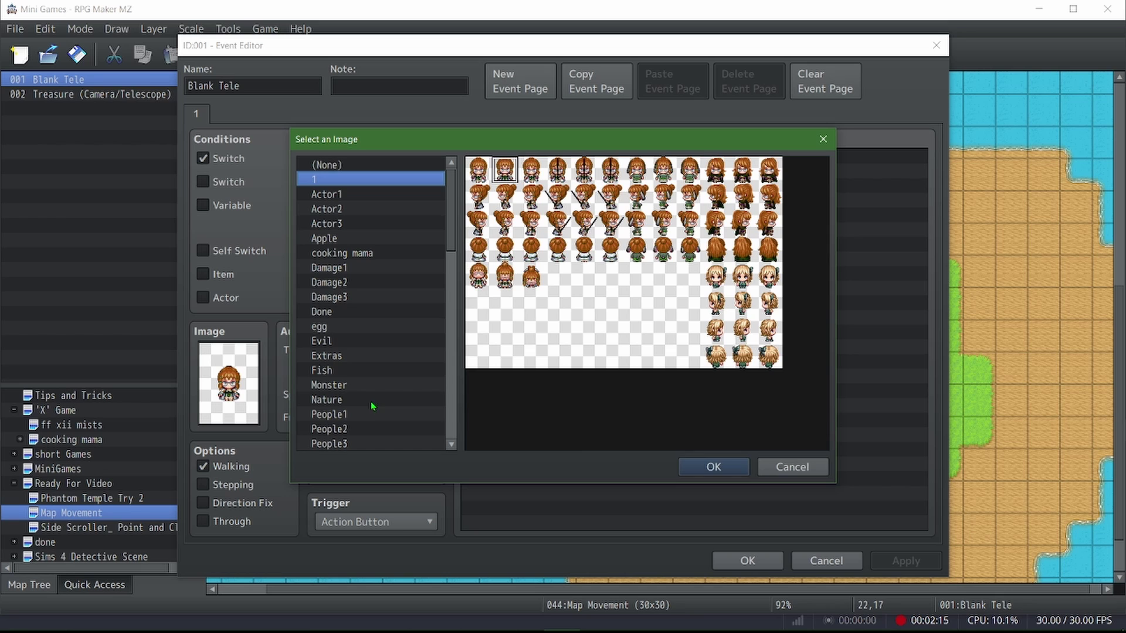
pyautogui.click(794, 468)
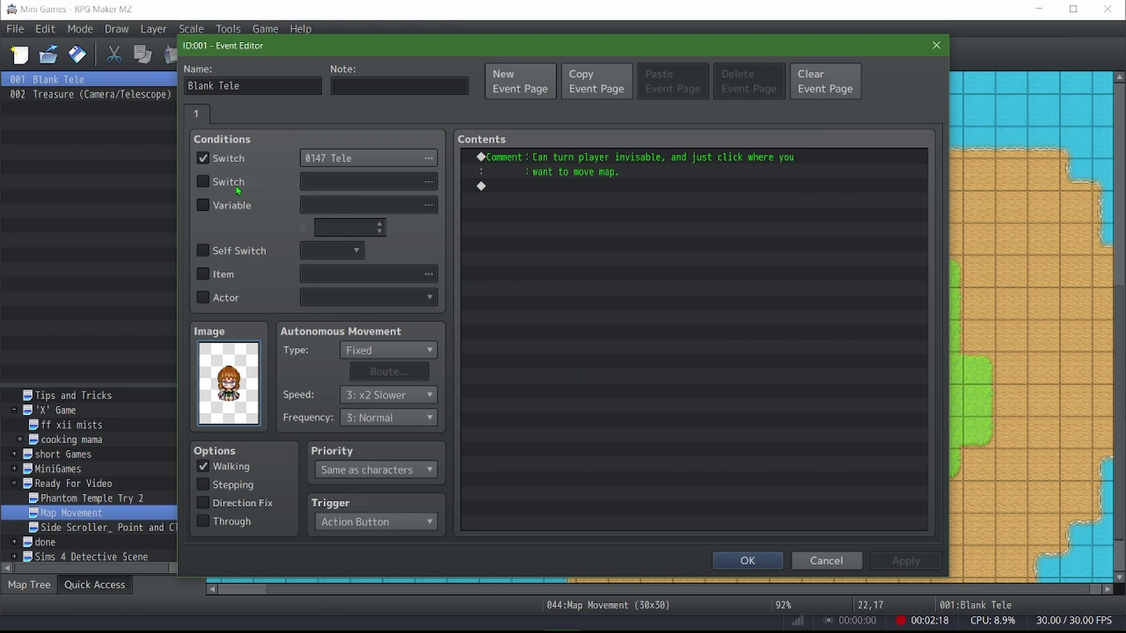
# Try the Actor condition with 0001 Caelum on the Blank Tele event and clear it.
pyautogui.click(223, 300)
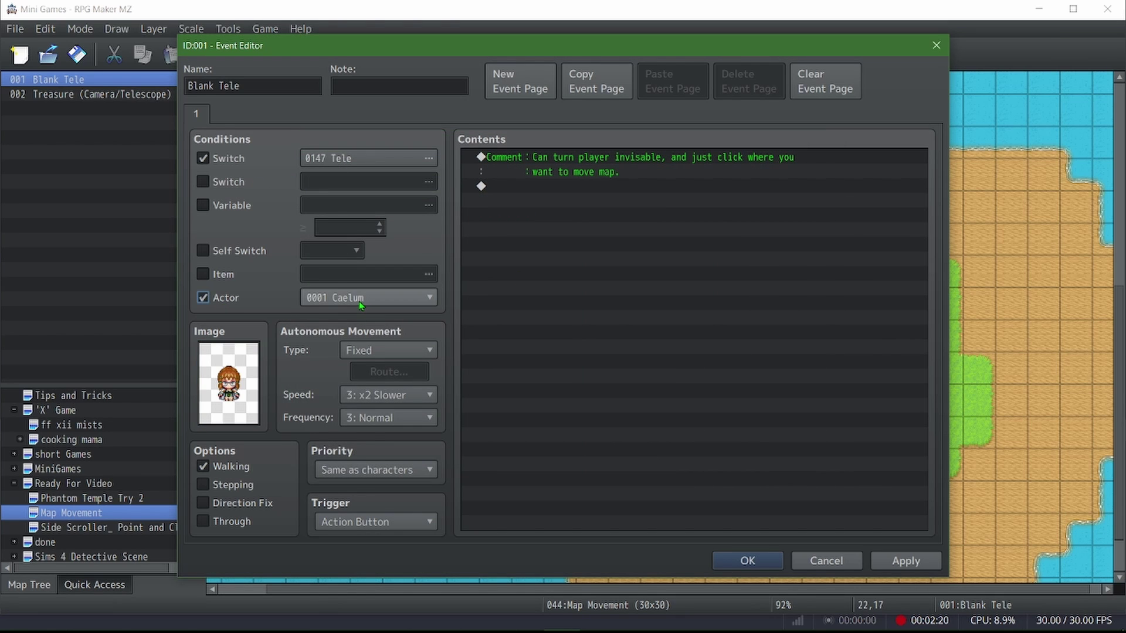
pyautogui.click(362, 302)
pyautogui.click(362, 302)
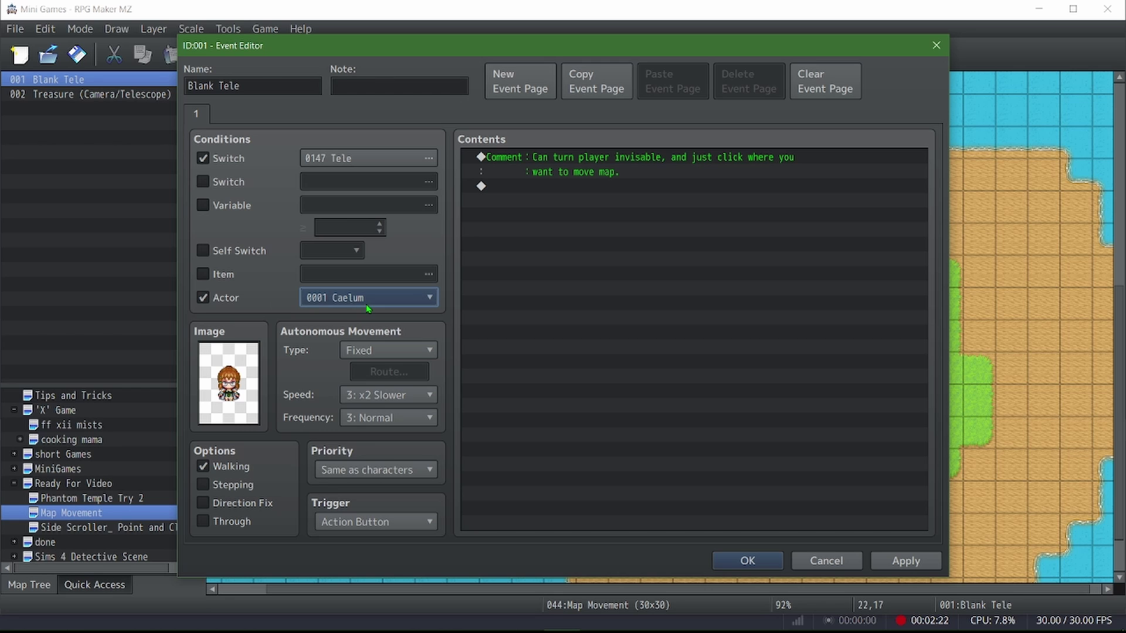
pyautogui.click(224, 298)
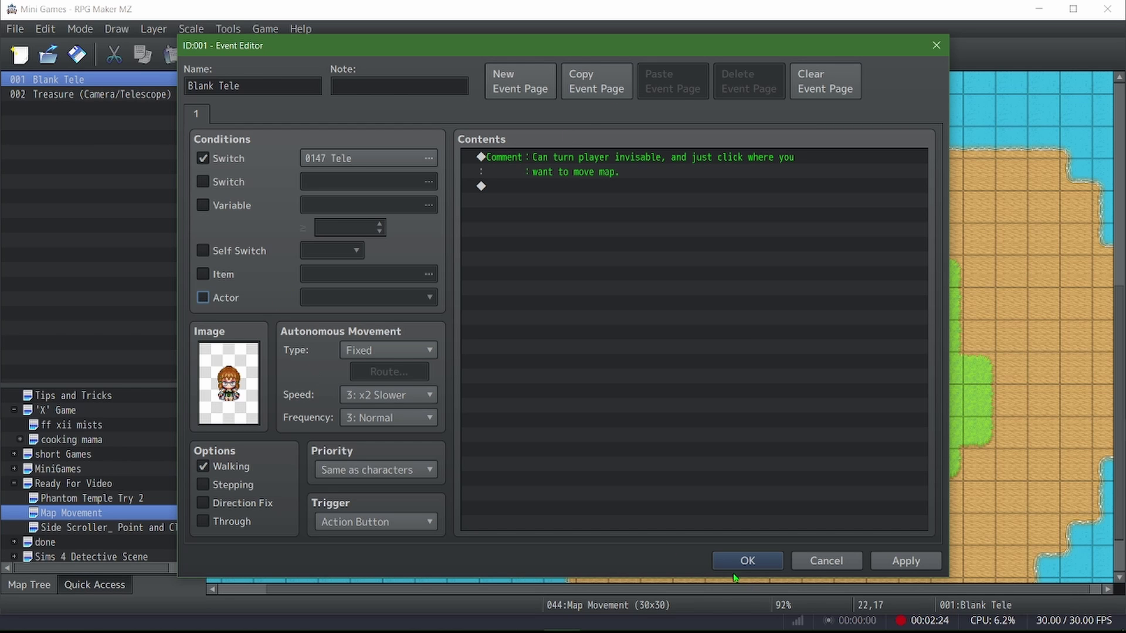
# Confirm and close the Blank Tele event, and open the database's common events at 0001 Where You At?
pyautogui.click(748, 561)
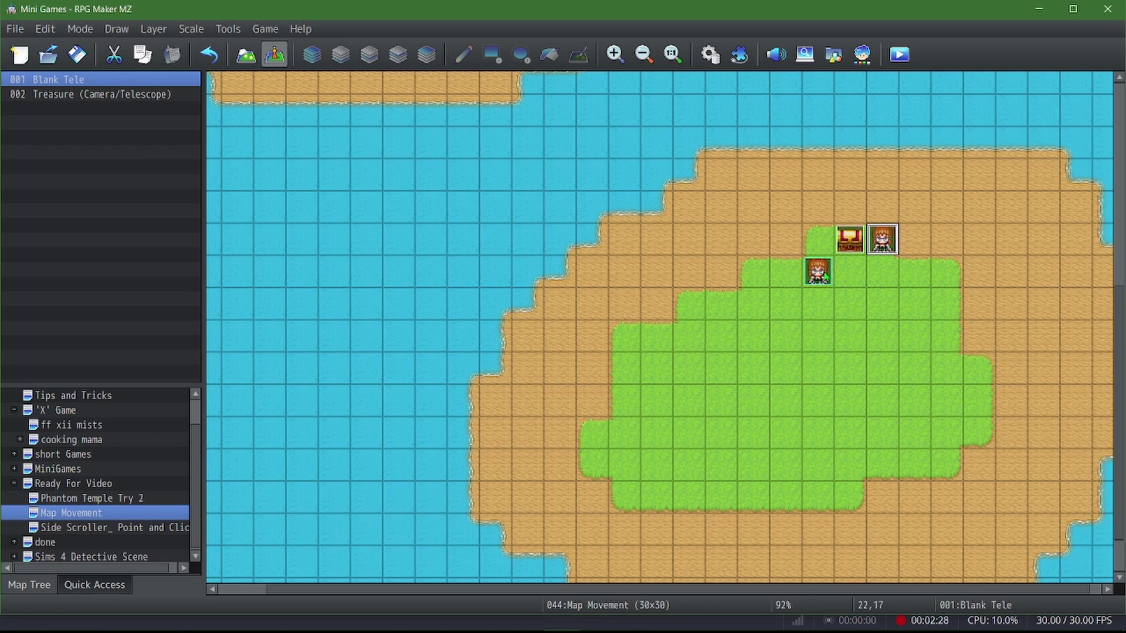
pyautogui.click(710, 56)
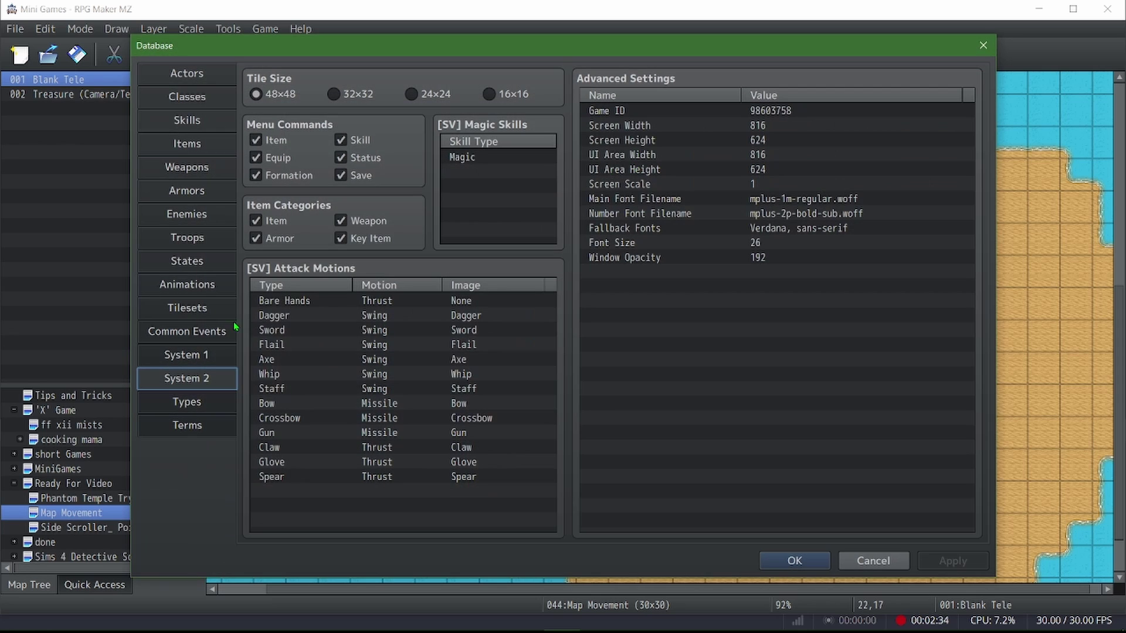
pyautogui.click(189, 334)
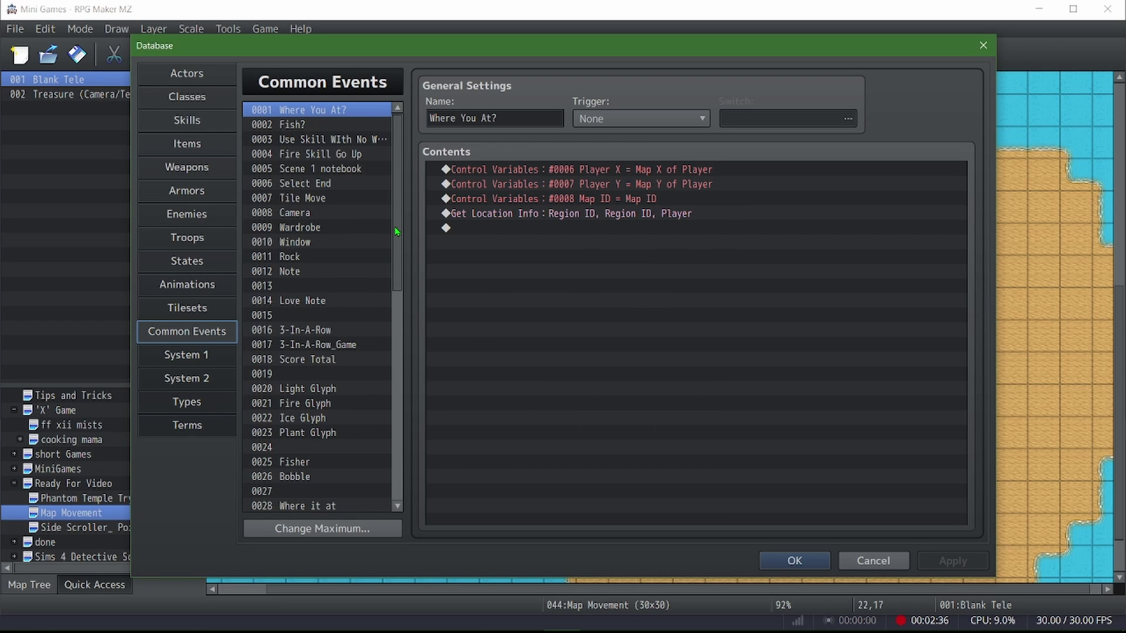
pyautogui.moveTo(396, 232); pyautogui.dragTo(396, 231)
pyautogui.moveTo(578, 104)
# Inspect the game data operand of the Player X variable command and the Get Location Info command, changing nothing.
pyautogui.click(685, 171)
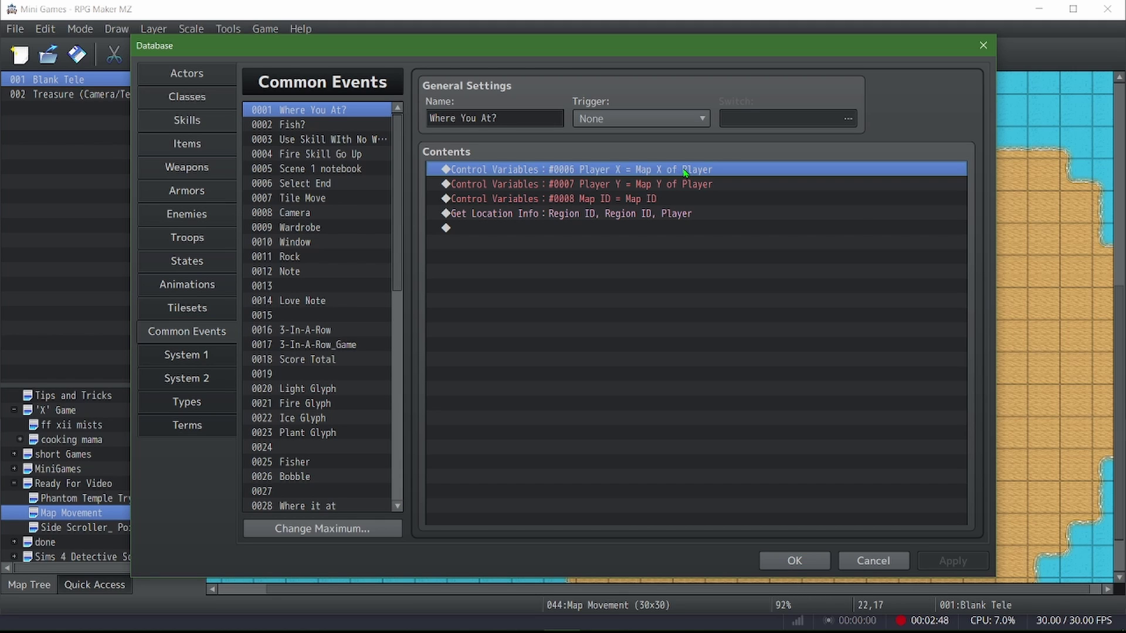
pyautogui.doubleClick(685, 171)
pyautogui.click(675, 421)
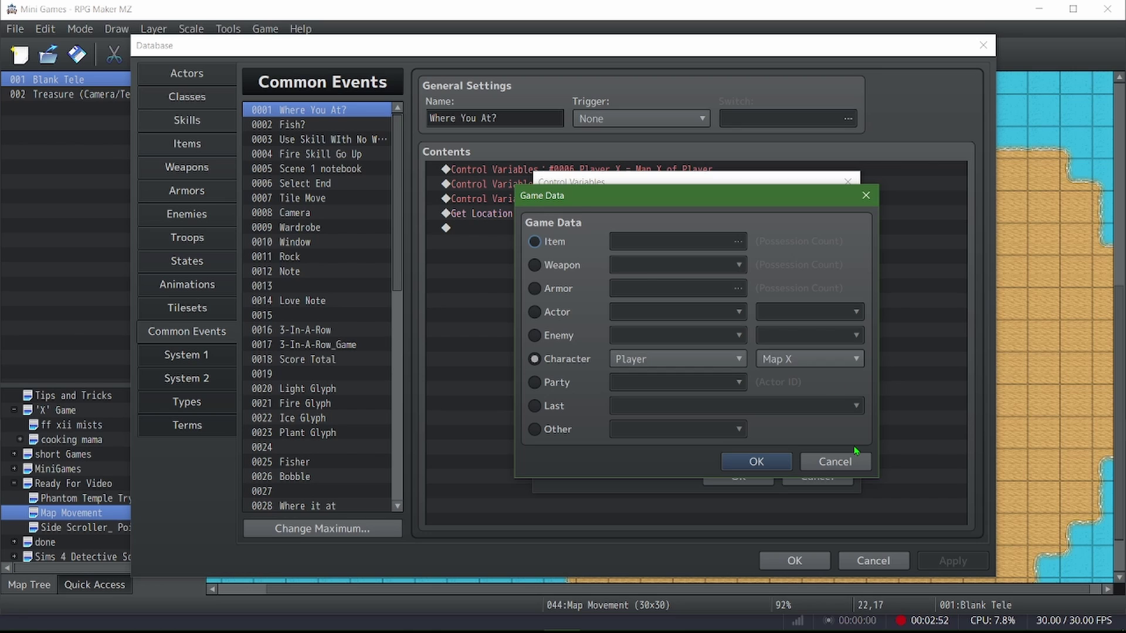
pyautogui.click(810, 359)
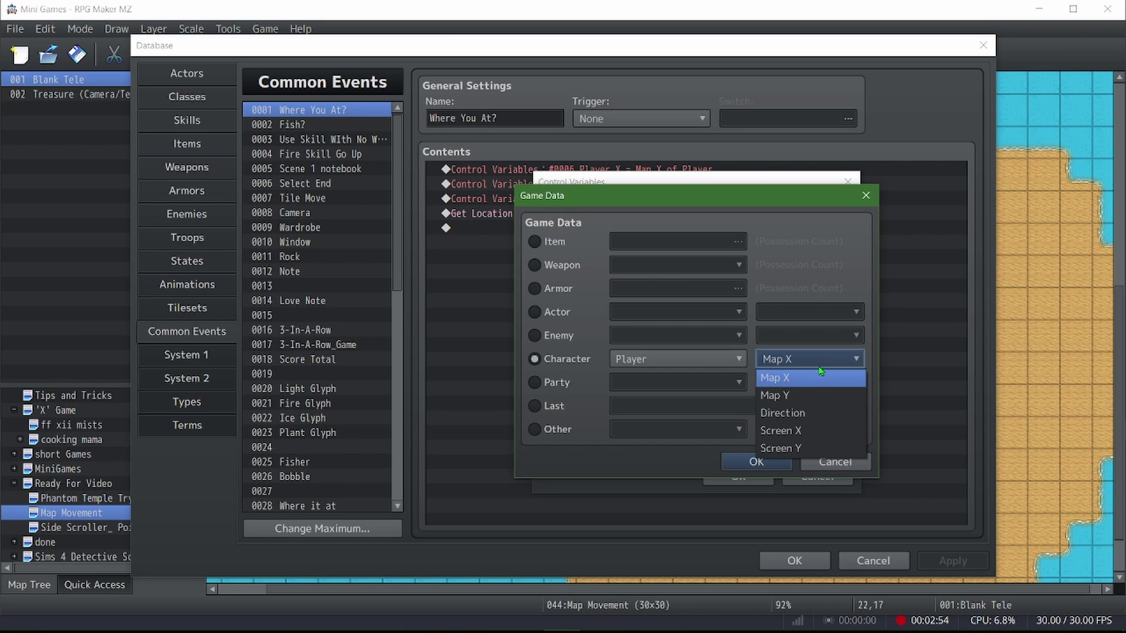
pyautogui.click(834, 464)
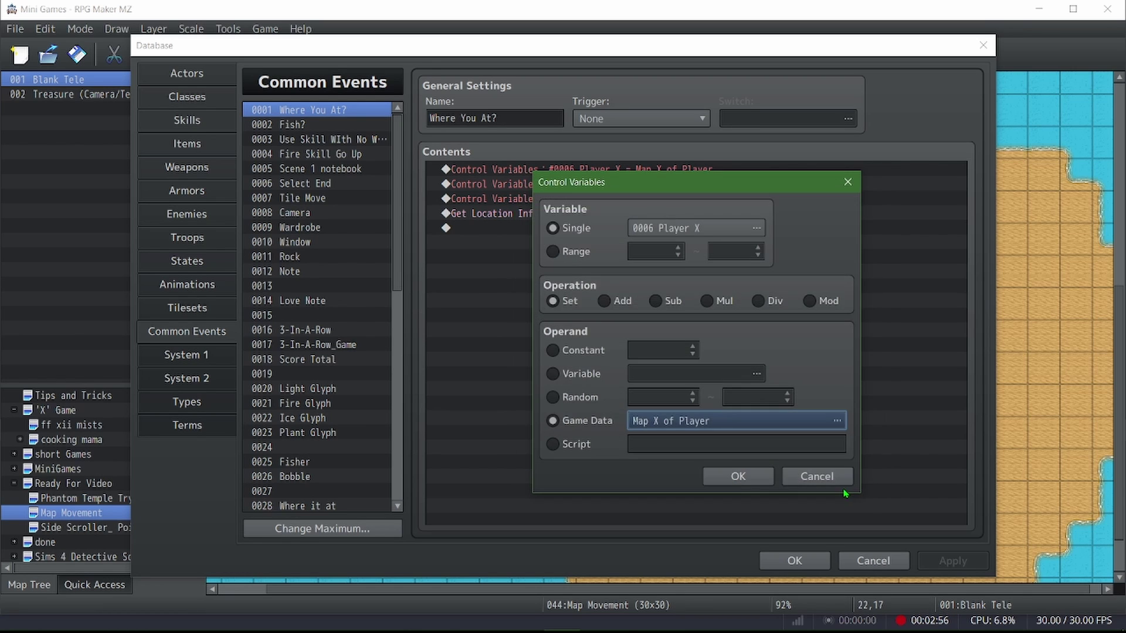
pyautogui.click(838, 476)
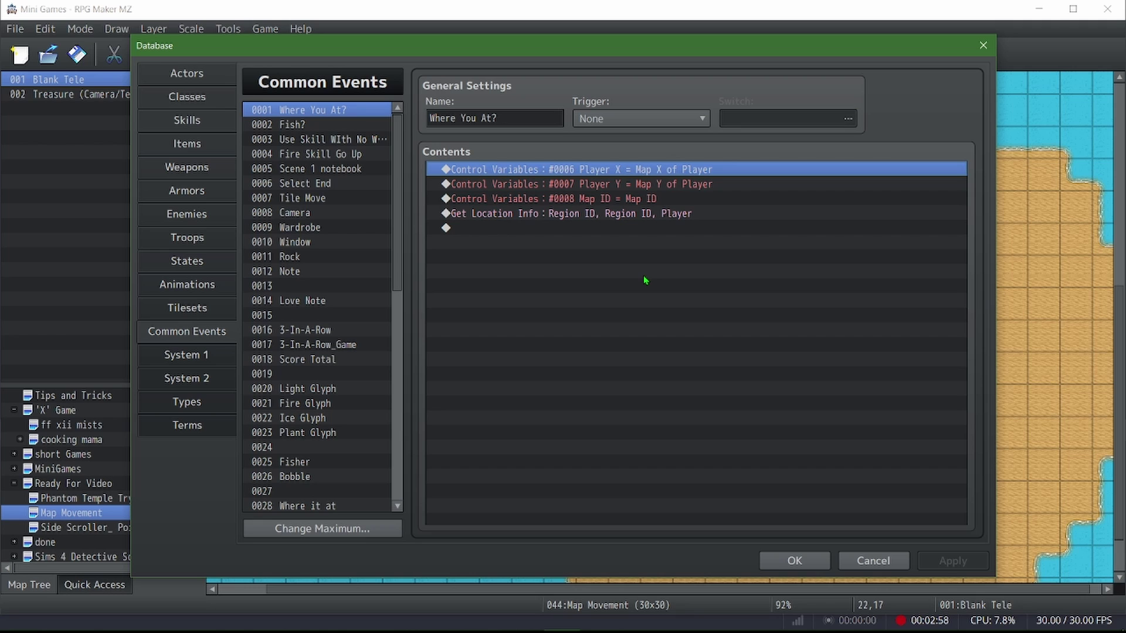
pyautogui.click(595, 215)
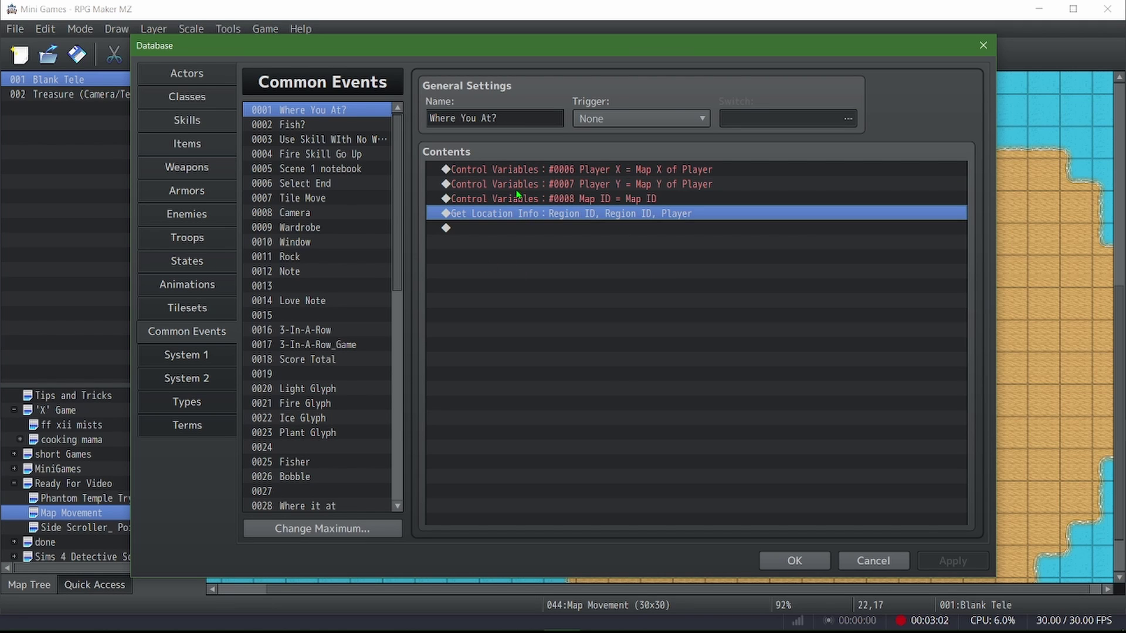
# Open the common event 0055 Camera ON/Off and read through its If and Else branches.
pyautogui.scroll(-7, 307, 278)
pyautogui.scroll(-4, 308, 279)
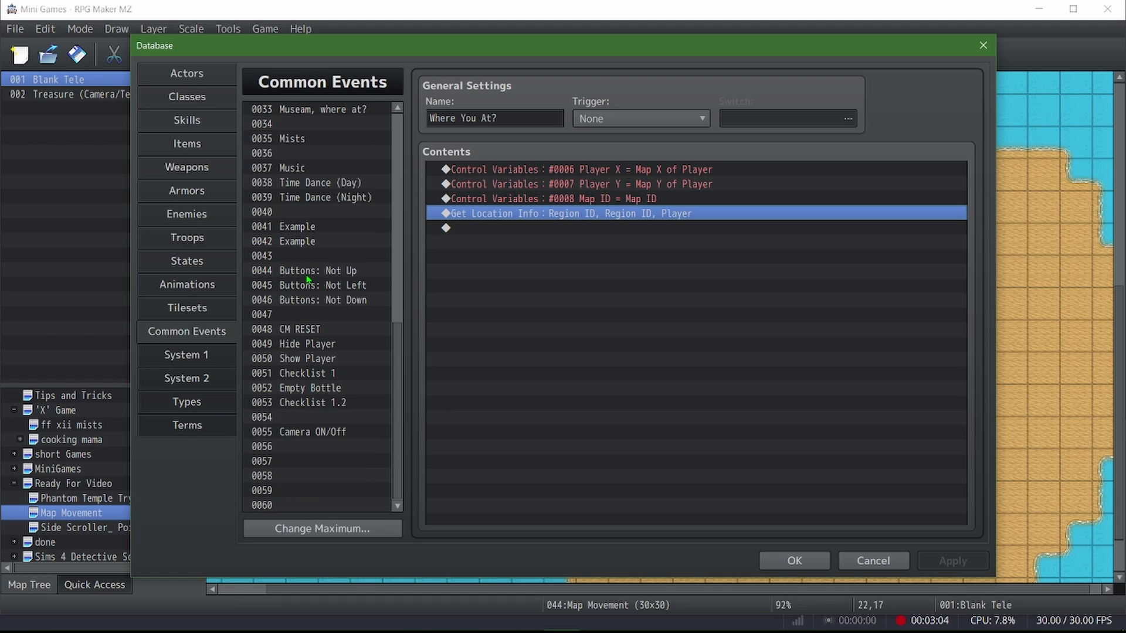
pyautogui.click(305, 432)
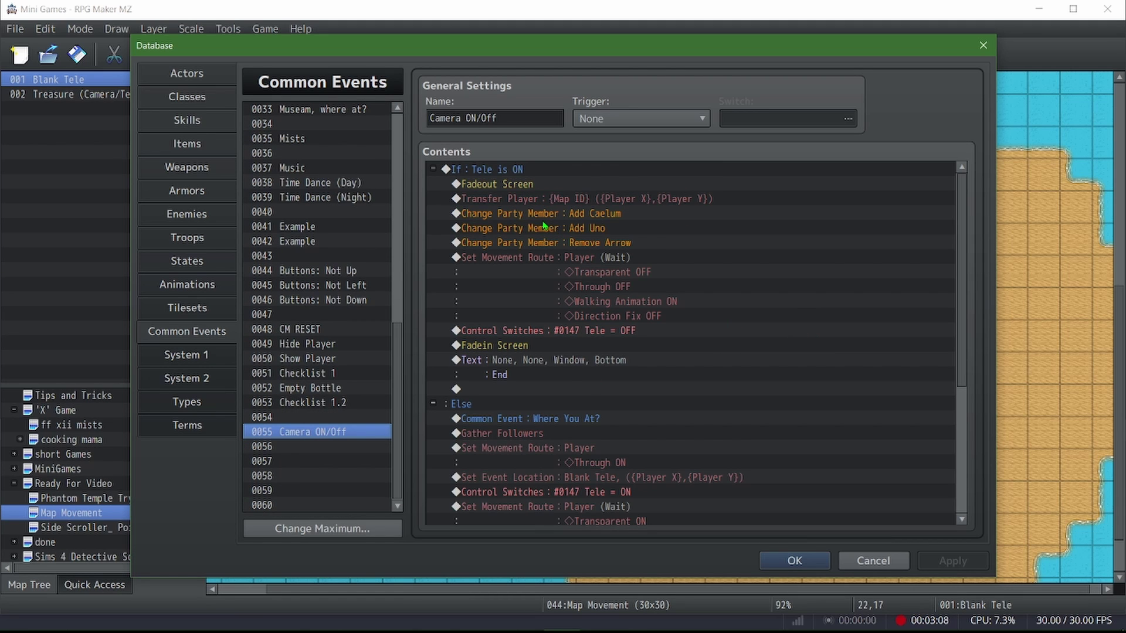
pyautogui.scroll(-1, 543, 225)
pyautogui.scroll(1, 544, 226)
pyautogui.scroll(-5, 667, 239)
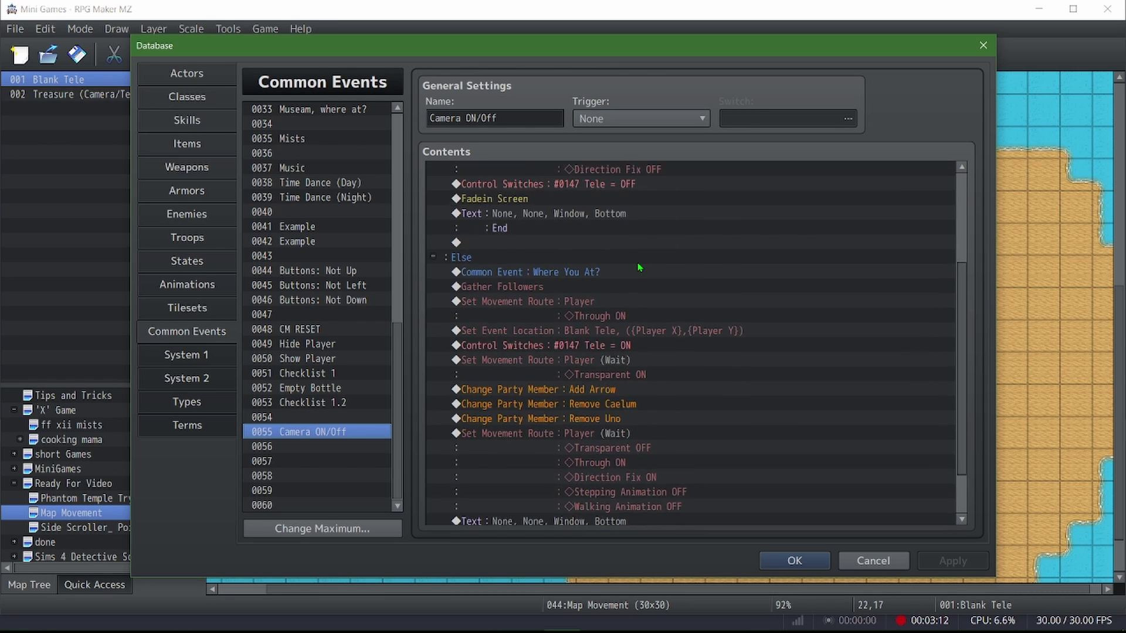
# Review the Else branch from the Where You At? call to Set Event Location, and check the Blank Tele location settings without changes.
pyautogui.click(574, 214)
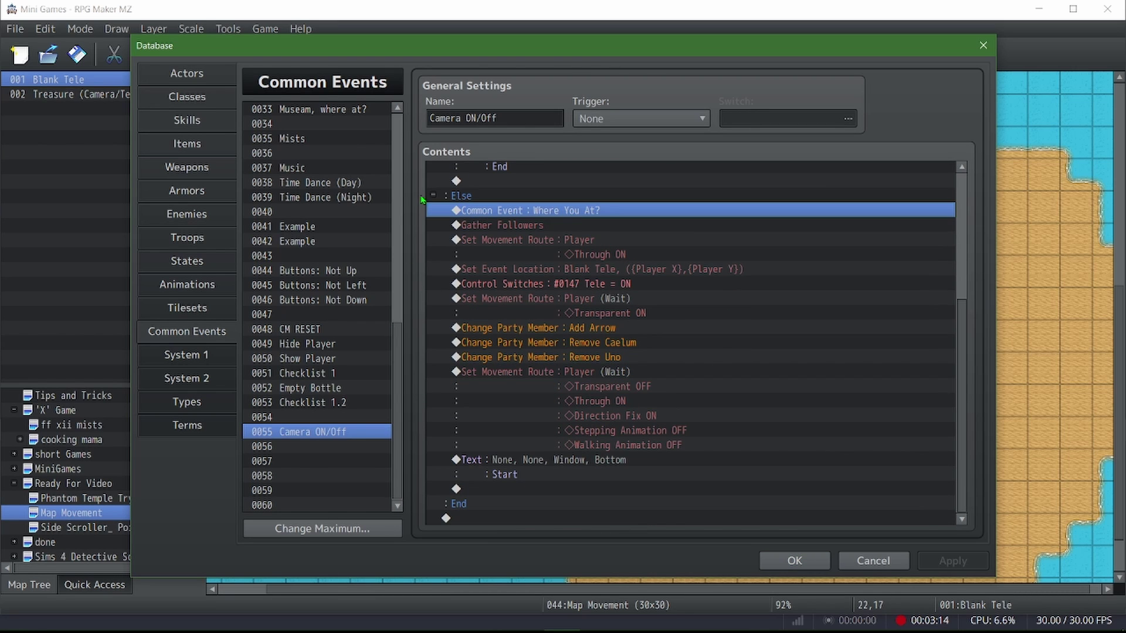
pyautogui.click(520, 231)
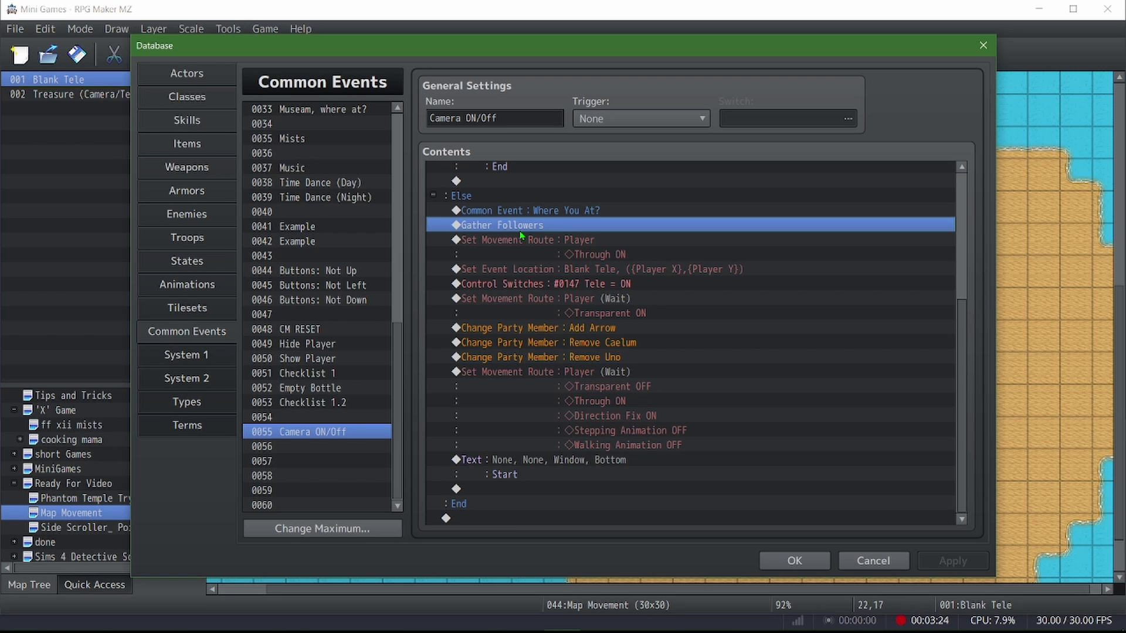
pyautogui.click(543, 245)
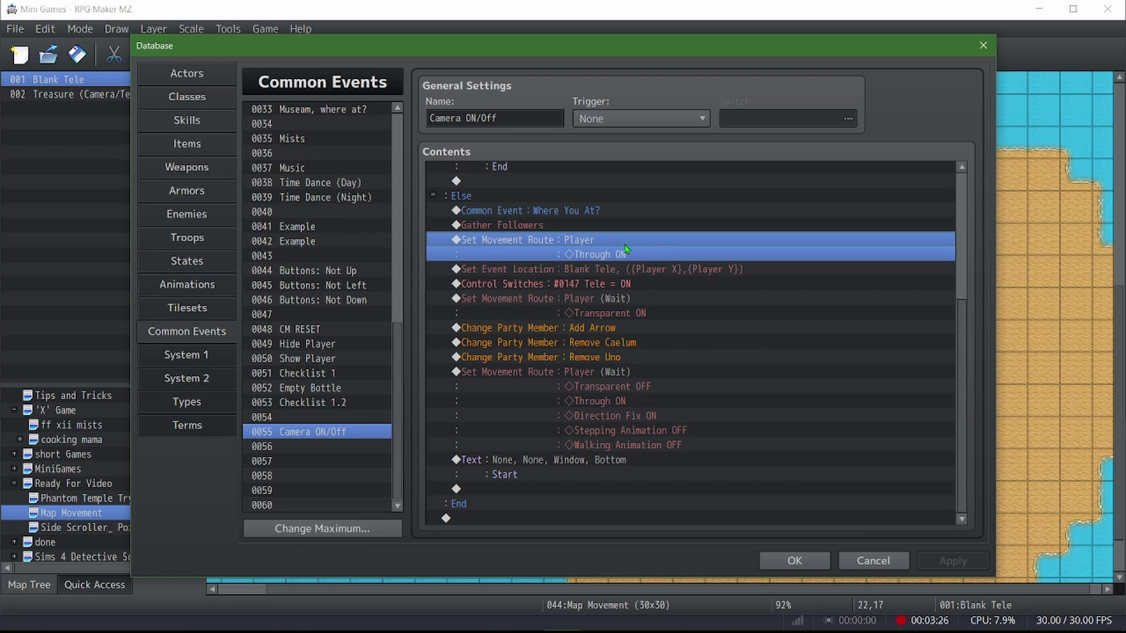
pyautogui.click(561, 270)
pyautogui.moveTo(629, 59); pyautogui.dragTo(434, 75)
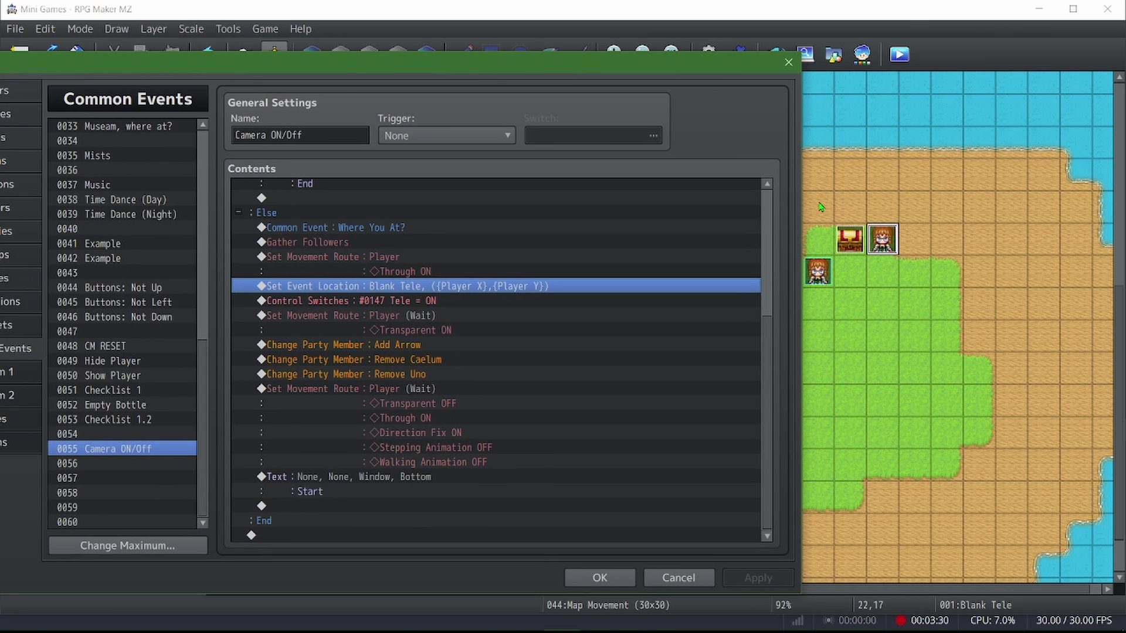
pyautogui.moveTo(505, 65); pyautogui.dragTo(628, 23)
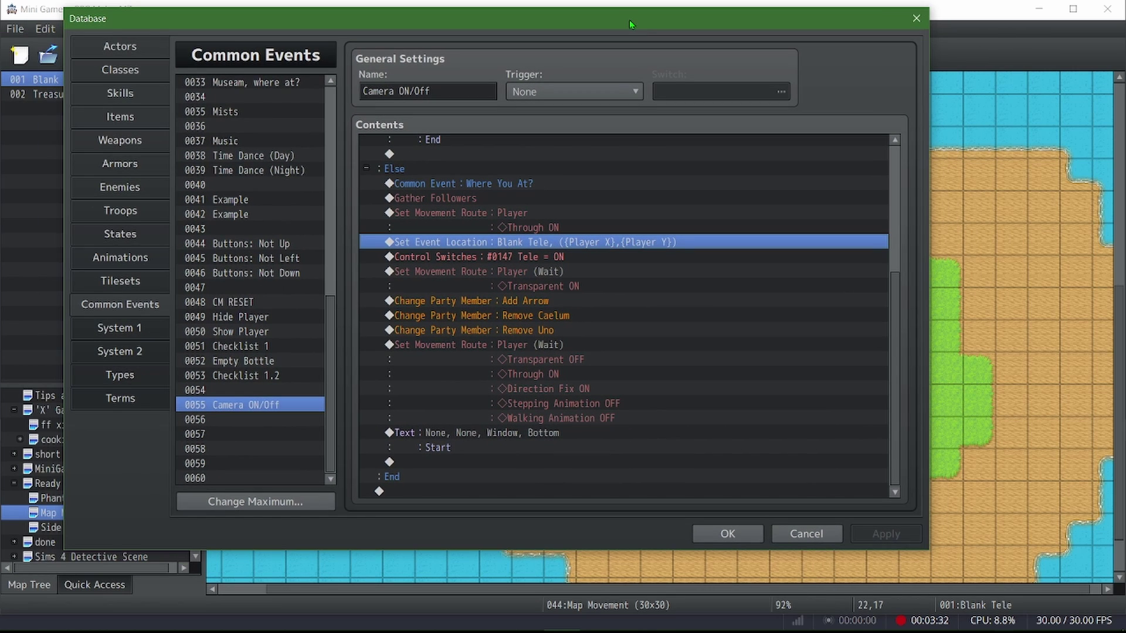
pyautogui.doubleClick(591, 248)
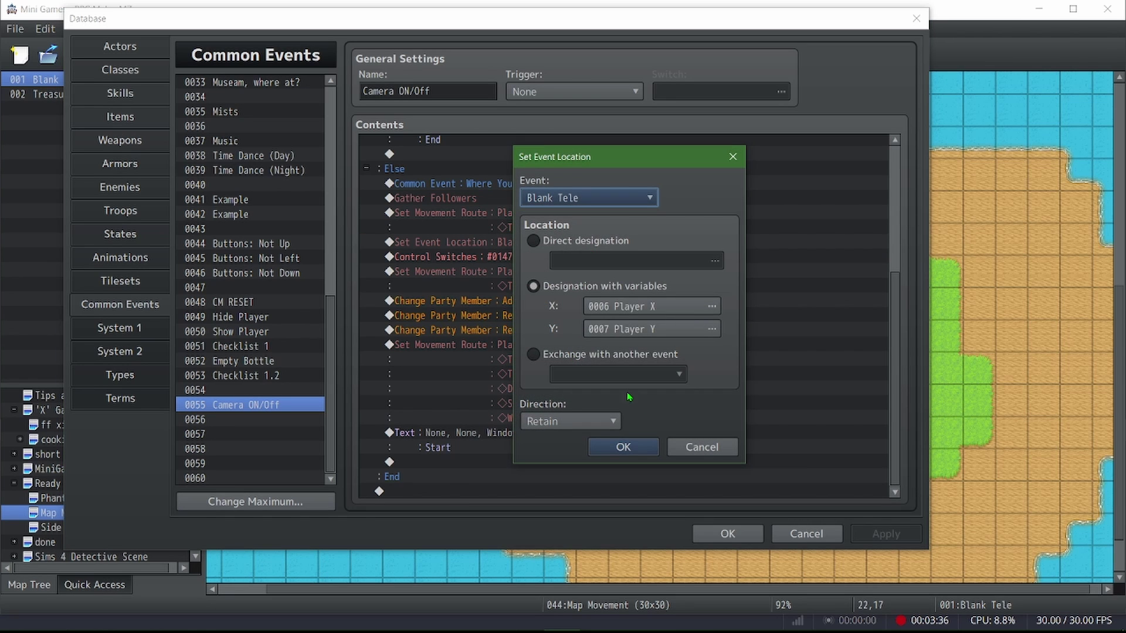
pyautogui.click(689, 442)
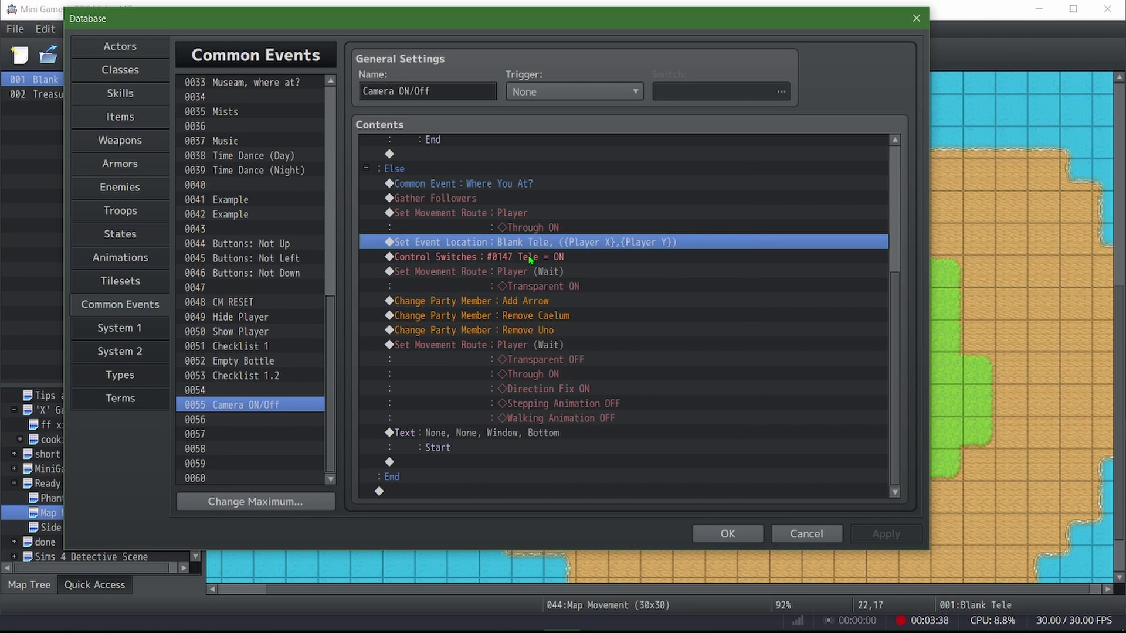
# Review the remaining Else commands: the Tele switch, player movement routes, party member changes and Start text.
pyautogui.click(531, 258)
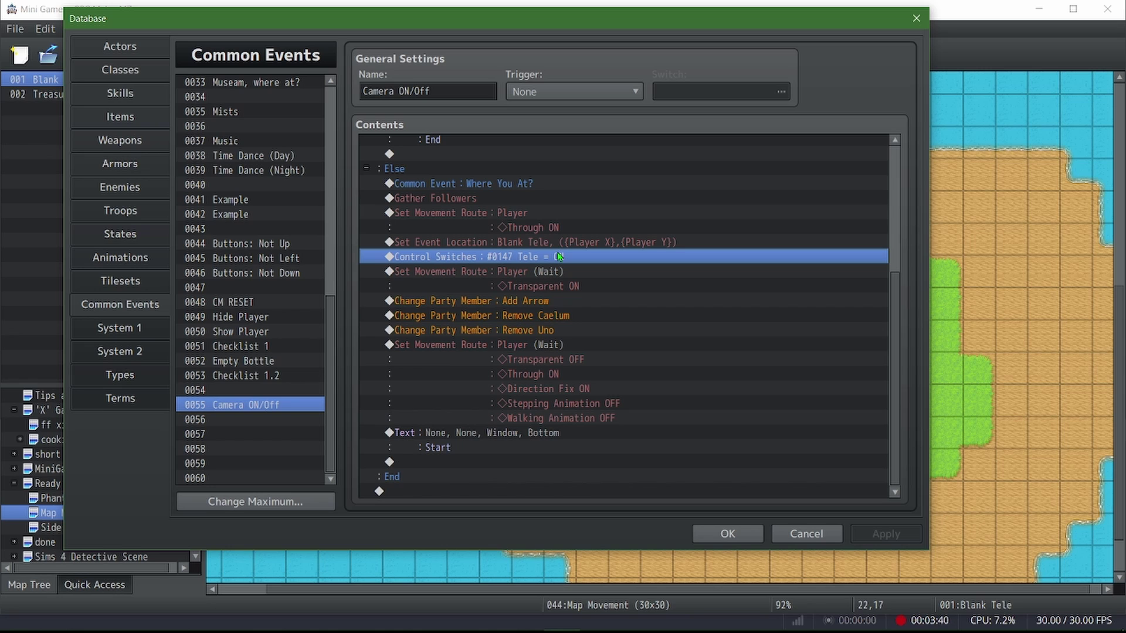
pyautogui.click(538, 271)
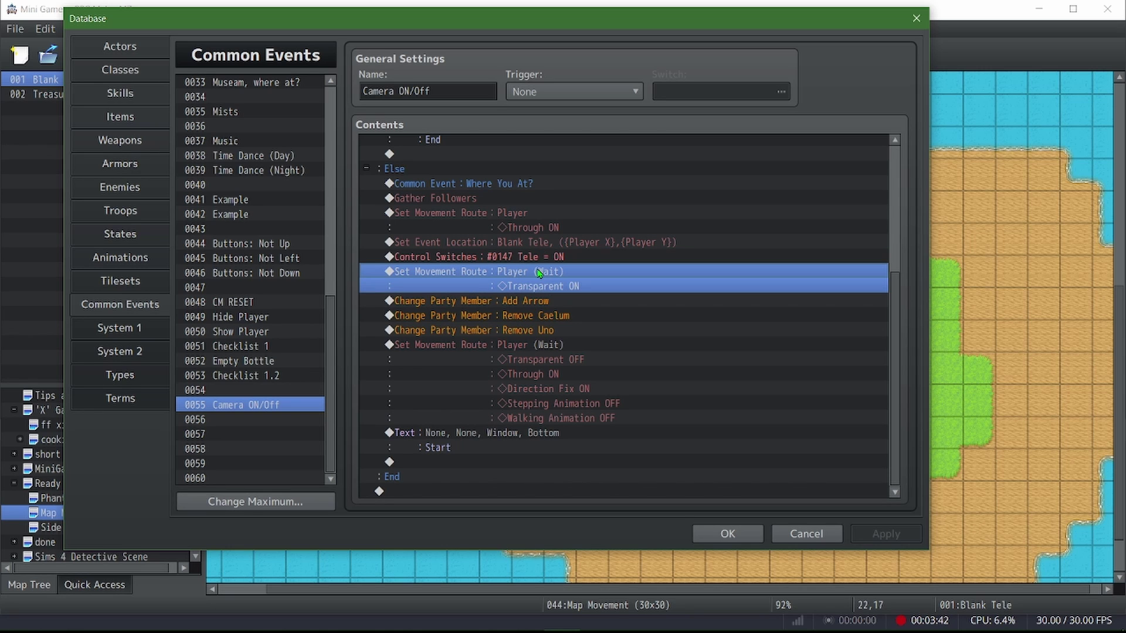
pyautogui.click(543, 305)
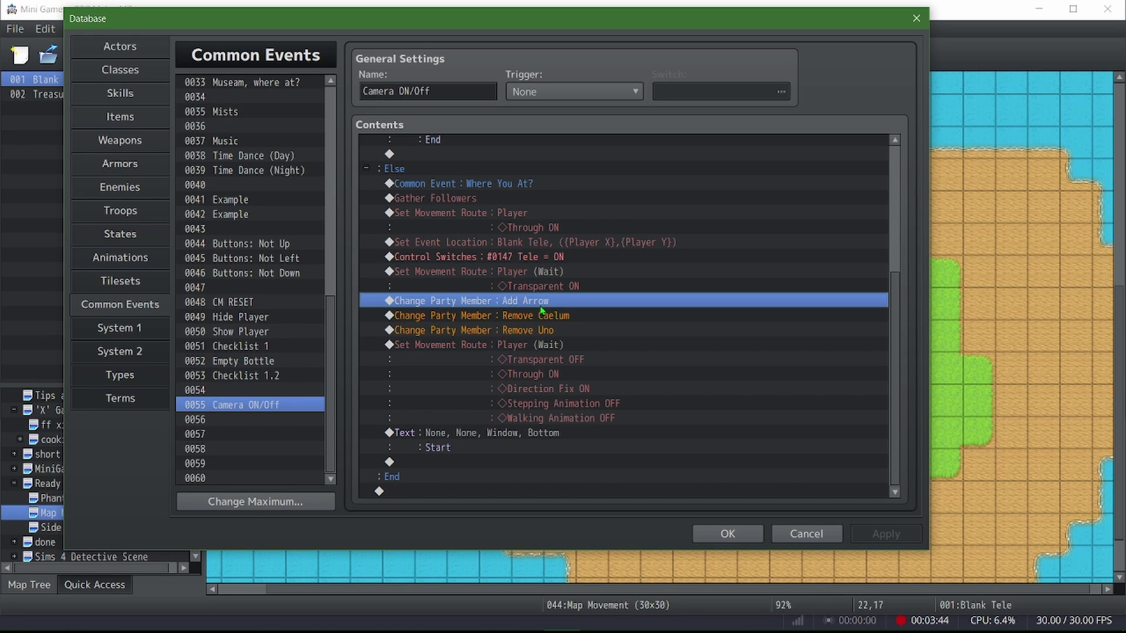
pyautogui.click(542, 319)
pyautogui.click(531, 333)
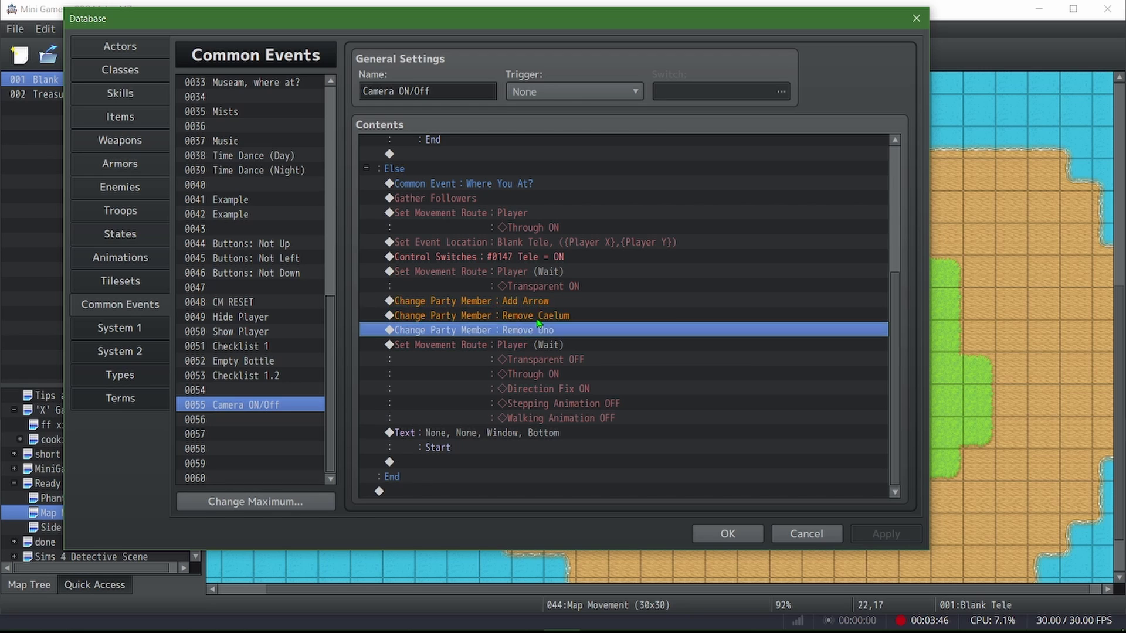
pyautogui.click(541, 303)
pyautogui.click(541, 326)
pyautogui.click(541, 317)
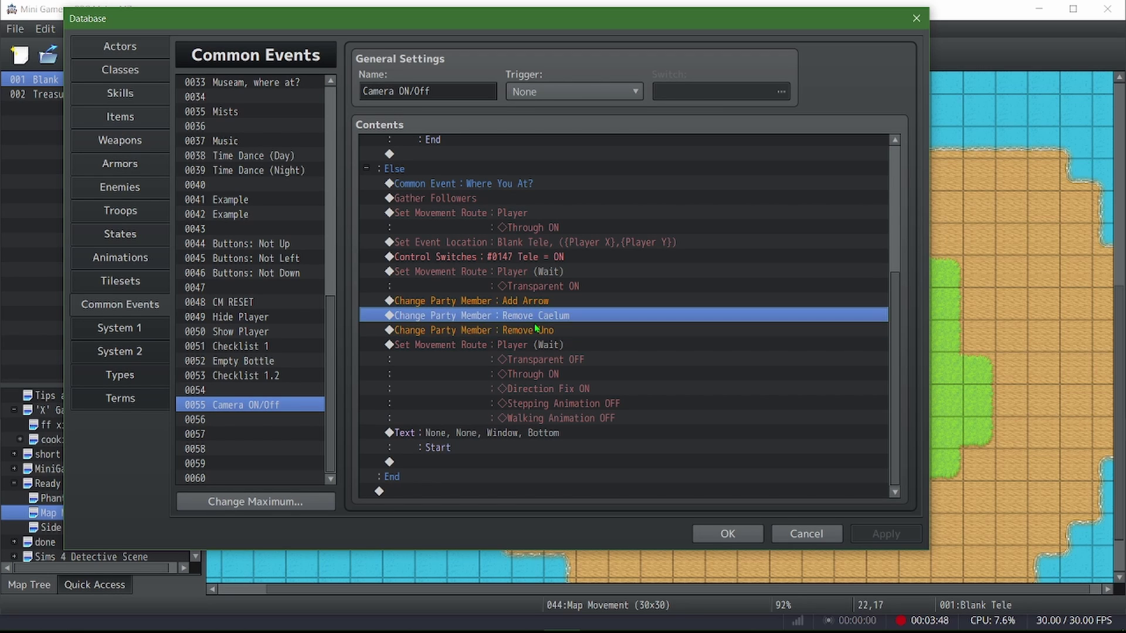
pyautogui.click(535, 332)
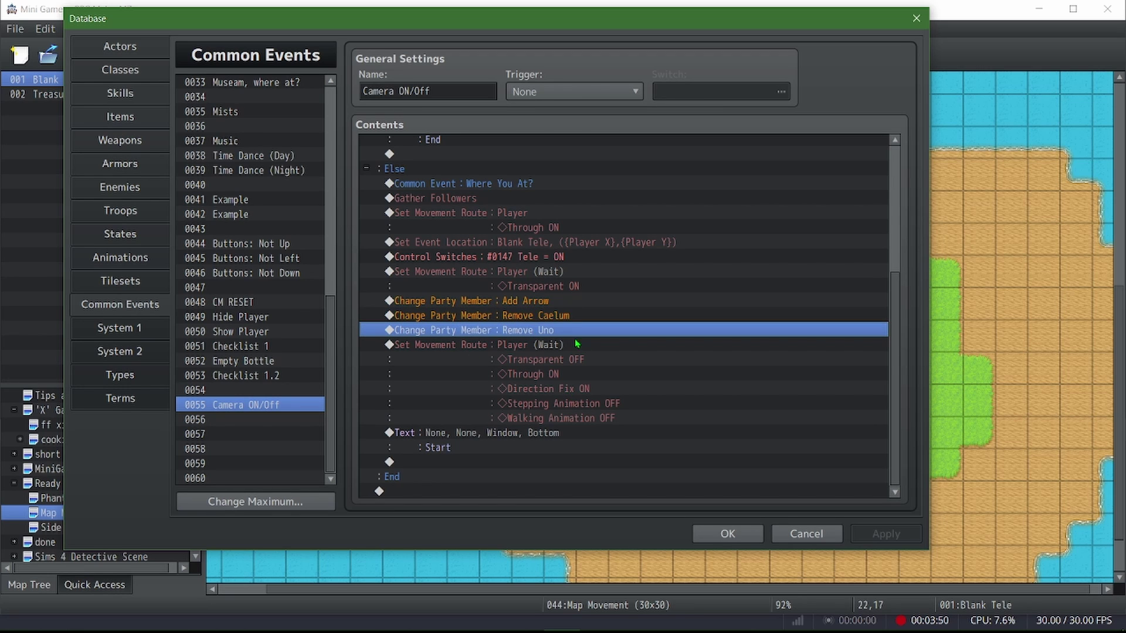
pyautogui.click(526, 304)
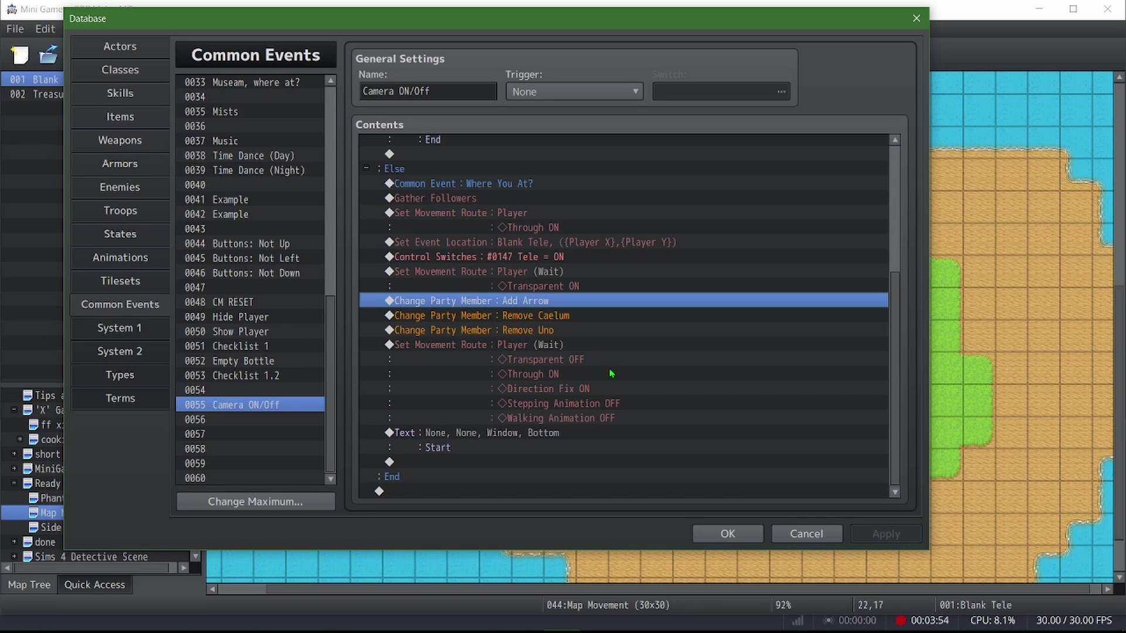
pyautogui.click(577, 346)
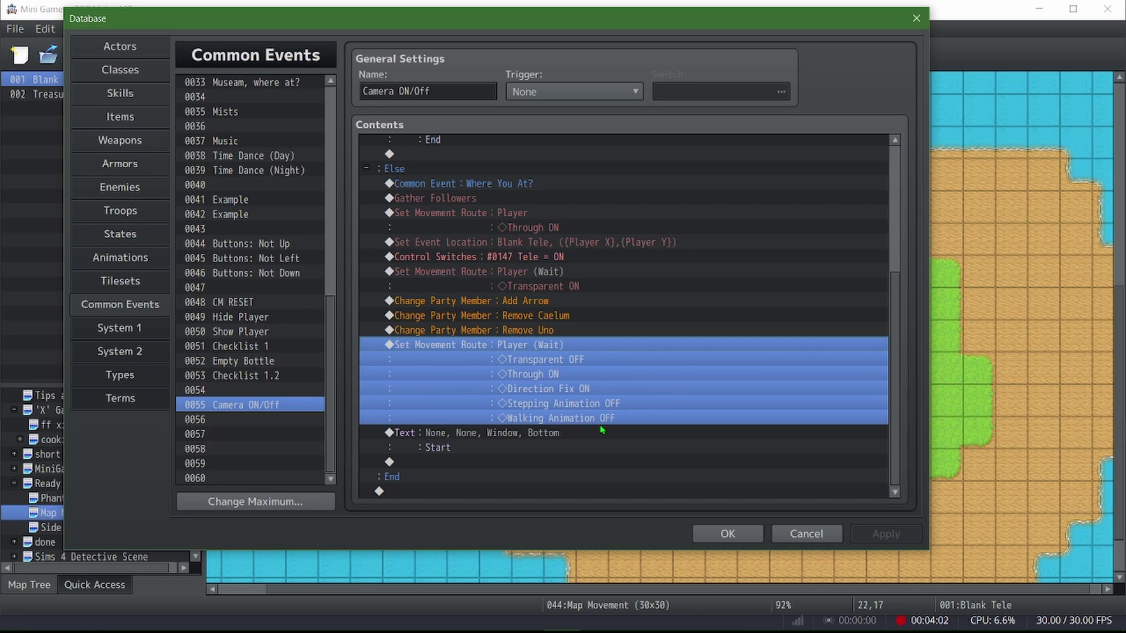
pyautogui.click(565, 439)
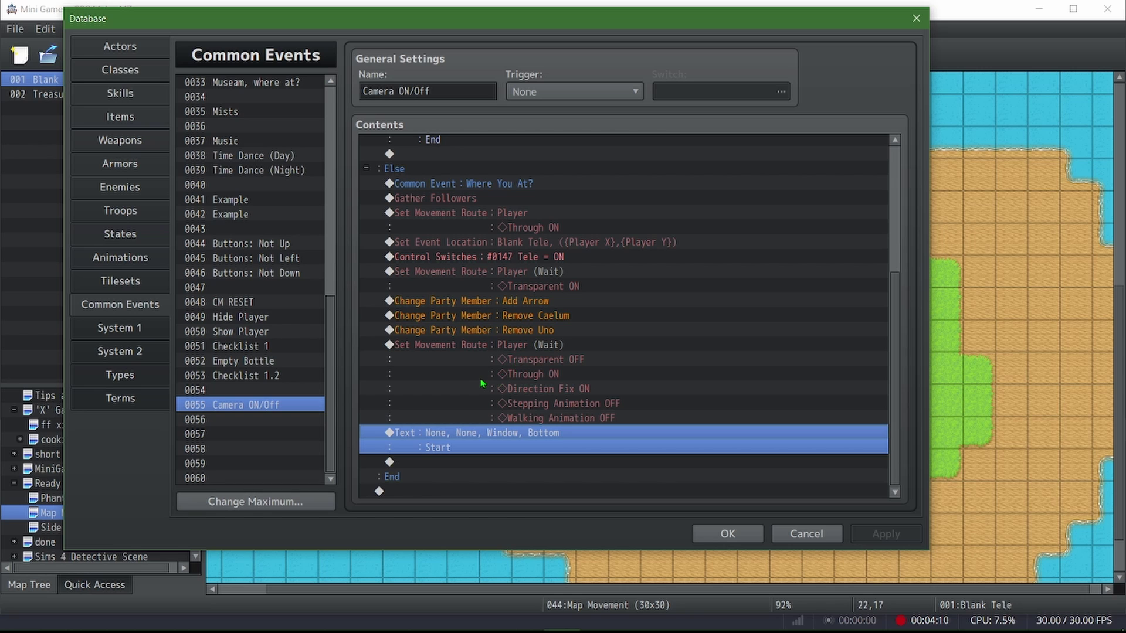
# Check the character image assigned to actor 0004 Arrow in the database, leaving it unchanged.
pyautogui.click(123, 53)
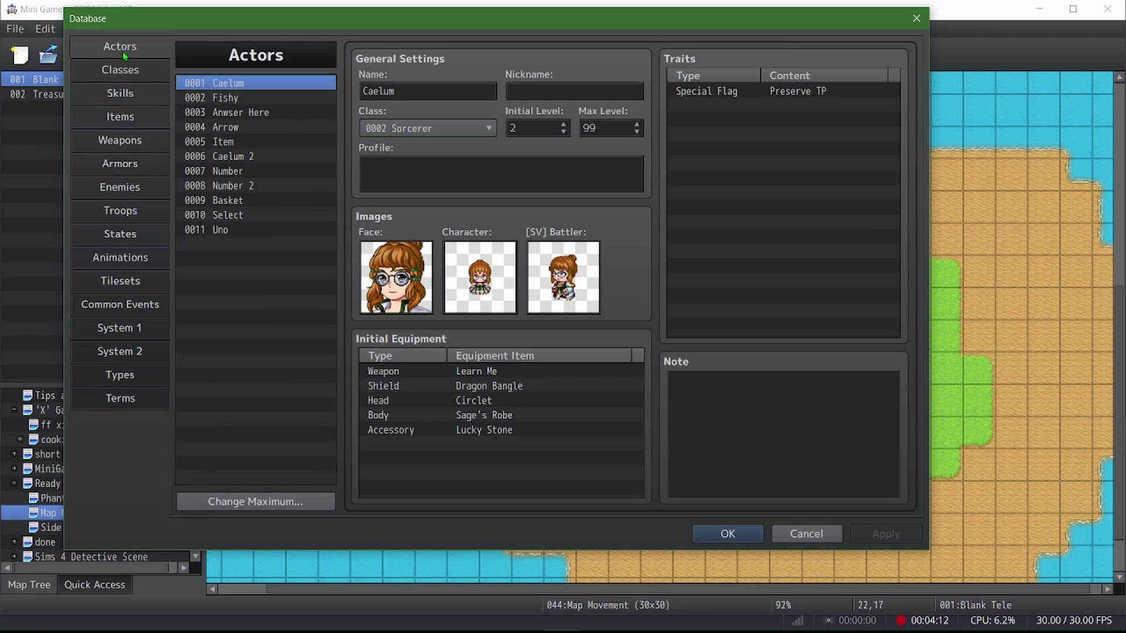
pyautogui.click(245, 130)
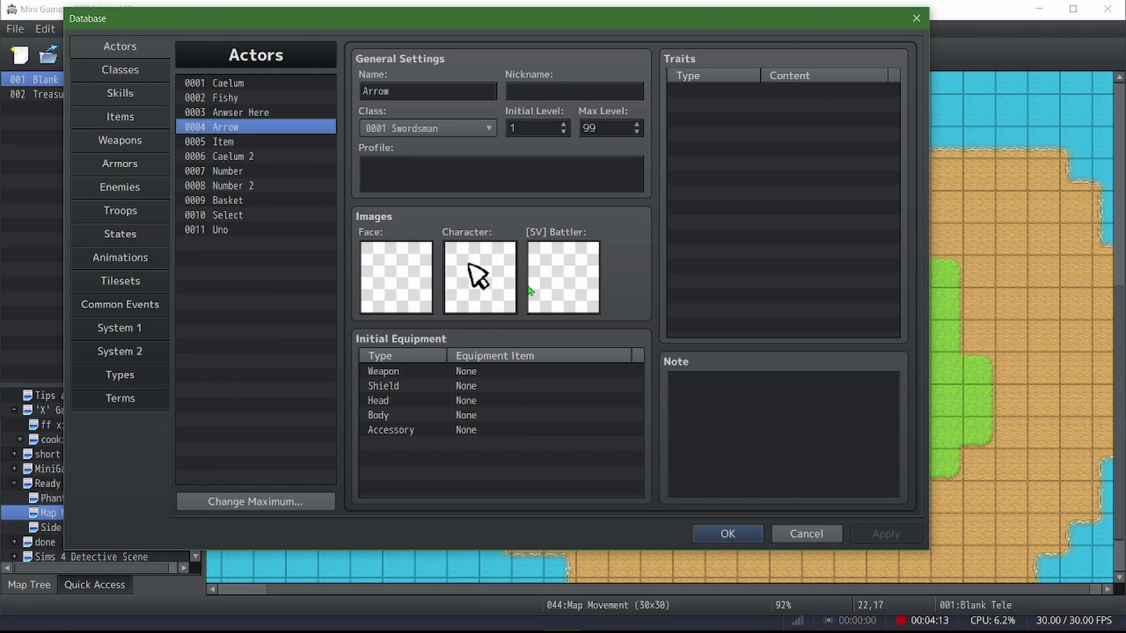
pyautogui.doubleClick(478, 275)
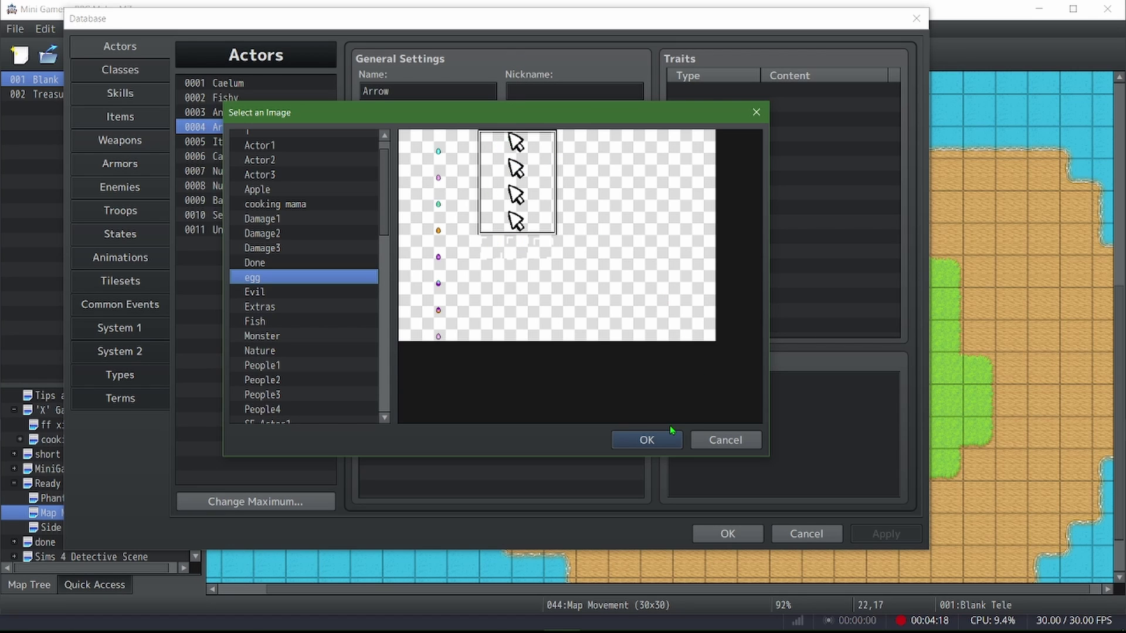
pyautogui.click(712, 441)
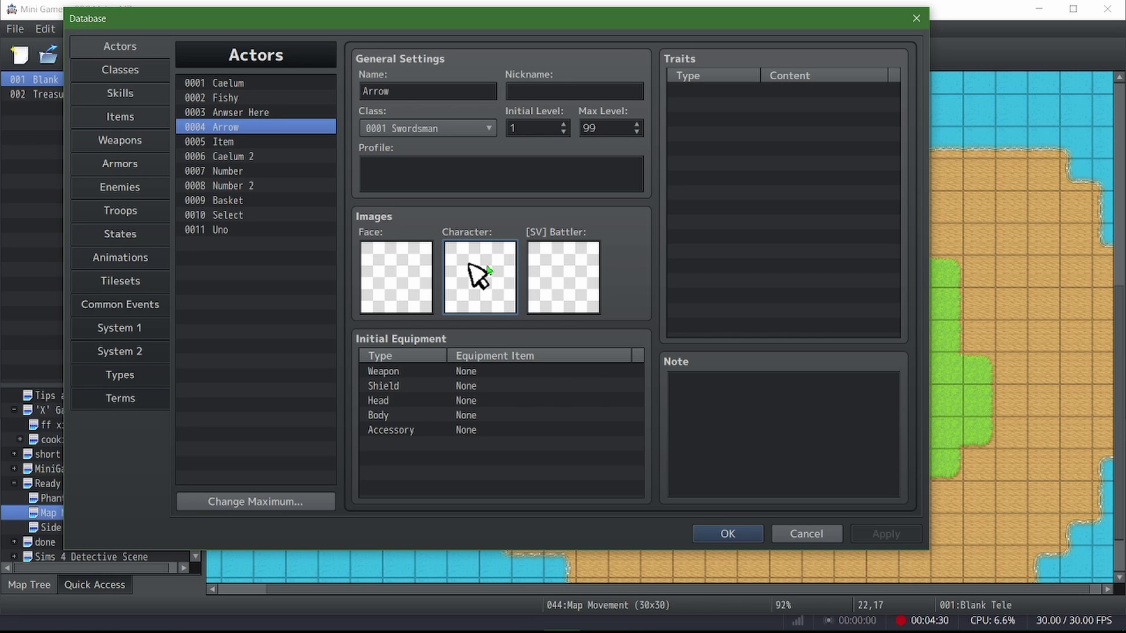
# Return to the Camera ON/Off common event and review its Add Arrow and Remove Uno party commands.
pyautogui.click(121, 305)
pyautogui.scroll(-1, 482, 375)
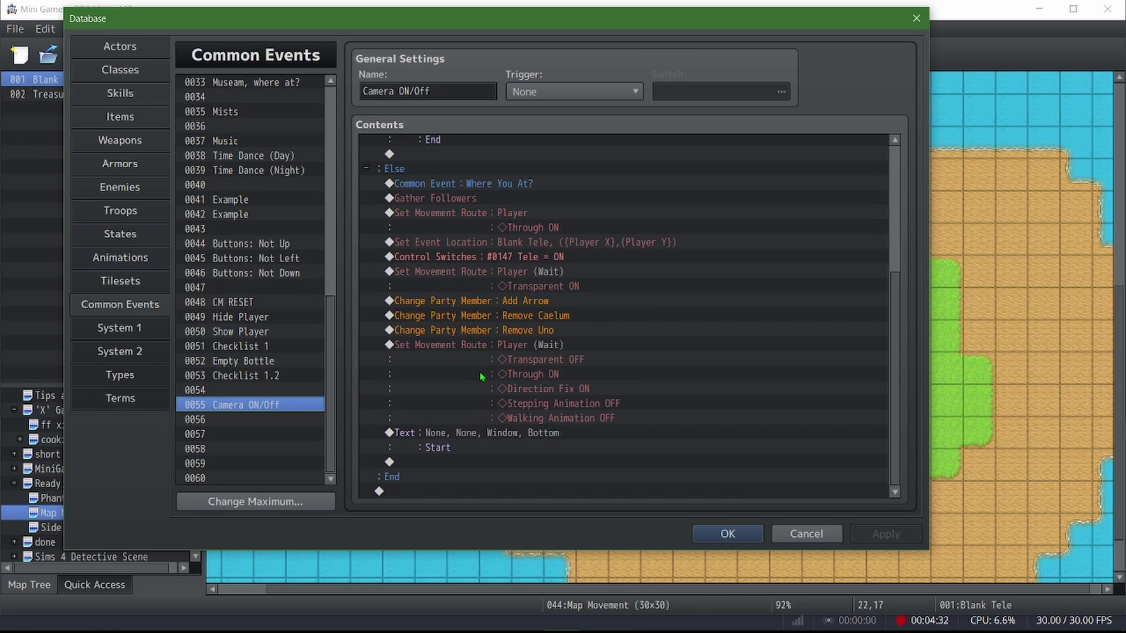
pyautogui.click(534, 304)
pyautogui.click(533, 330)
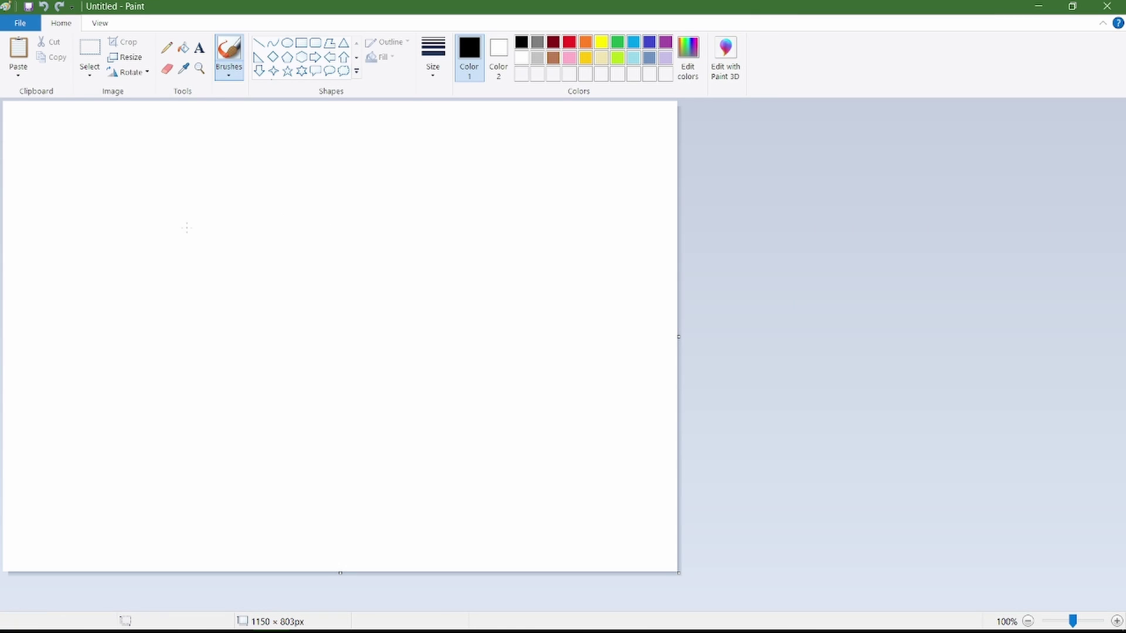
# Sketch the four corner marks of a rectangular frame on the blank canvas, and discard the drawing without saving.
pyautogui.moveTo(180, 239)
pyautogui.mouseDown()
pyautogui.moveTo(181, 192)
pyautogui.moveTo(216, 187)
pyautogui.mouseUp()
pyautogui.moveTo(327, 188)
pyautogui.mouseDown()
pyautogui.moveTo(355, 185)
pyautogui.moveTo(358, 228)
pyautogui.mouseUp()
pyautogui.moveTo(194, 300); pyautogui.dragTo(218, 343)
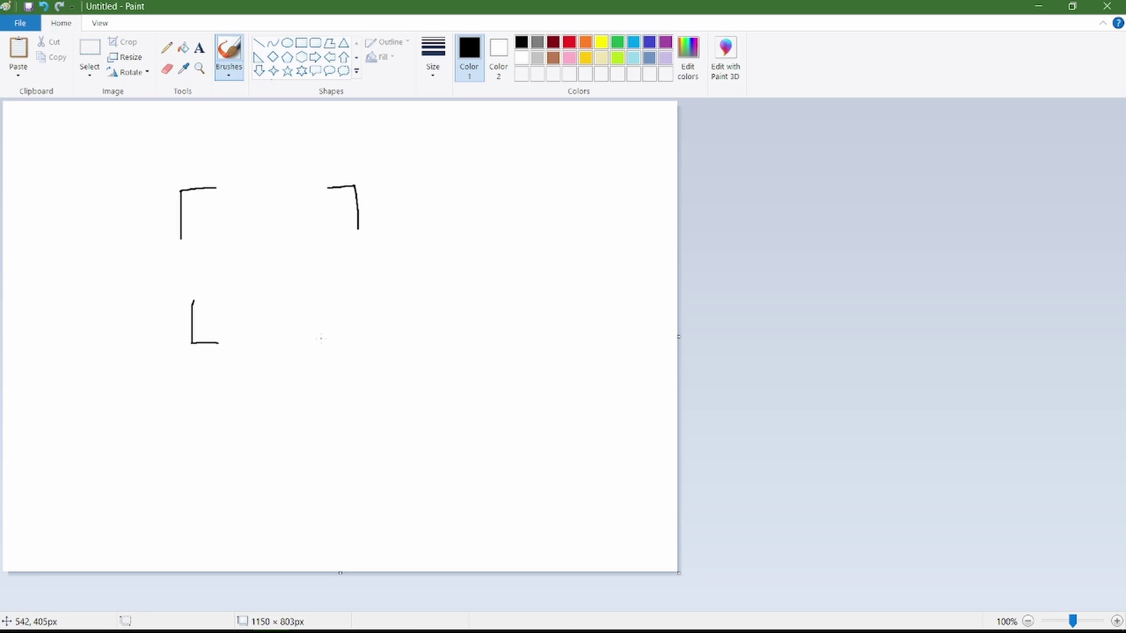
pyautogui.moveTo(309, 336)
pyautogui.mouseDown()
pyautogui.moveTo(338, 336)
pyautogui.moveTo(366, 287)
pyautogui.mouseUp()
pyautogui.click(1107, 6)
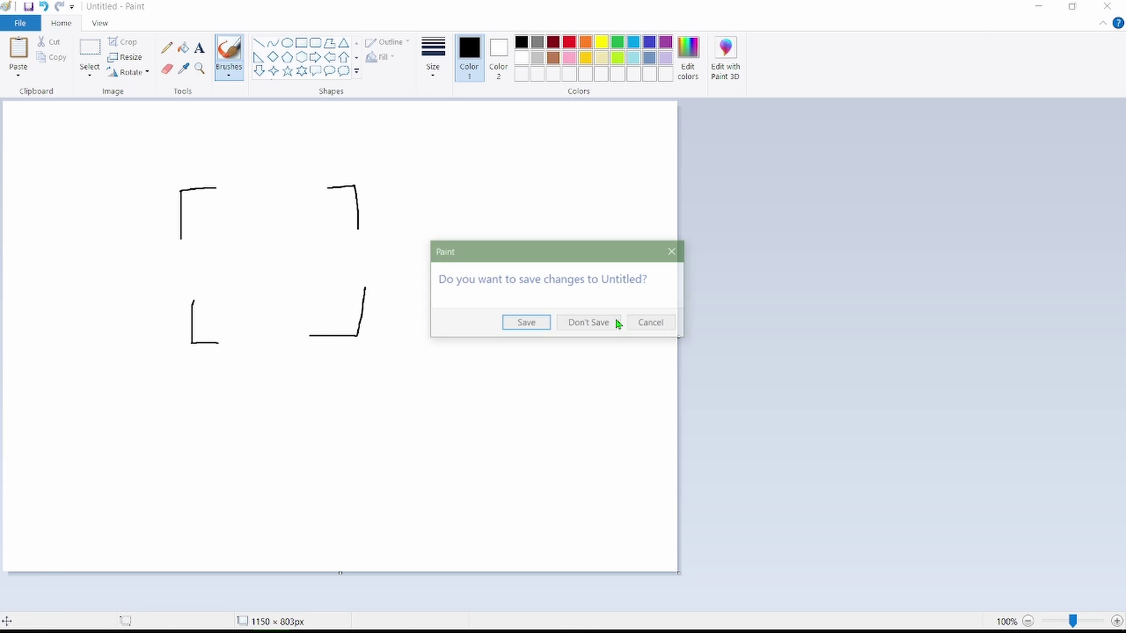
pyautogui.click(590, 324)
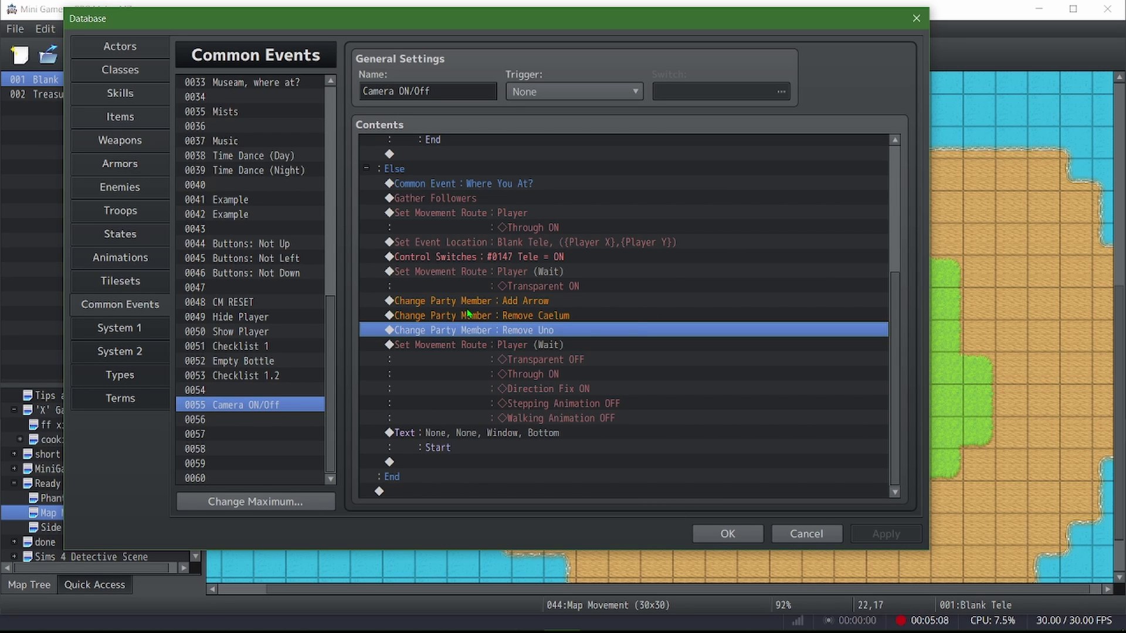
# Review the Tele is ON branch of Camera ON/Off: the condition, Fadeout Screen, Transfer Player and the party member changes.
pyautogui.scroll(5, 468, 314)
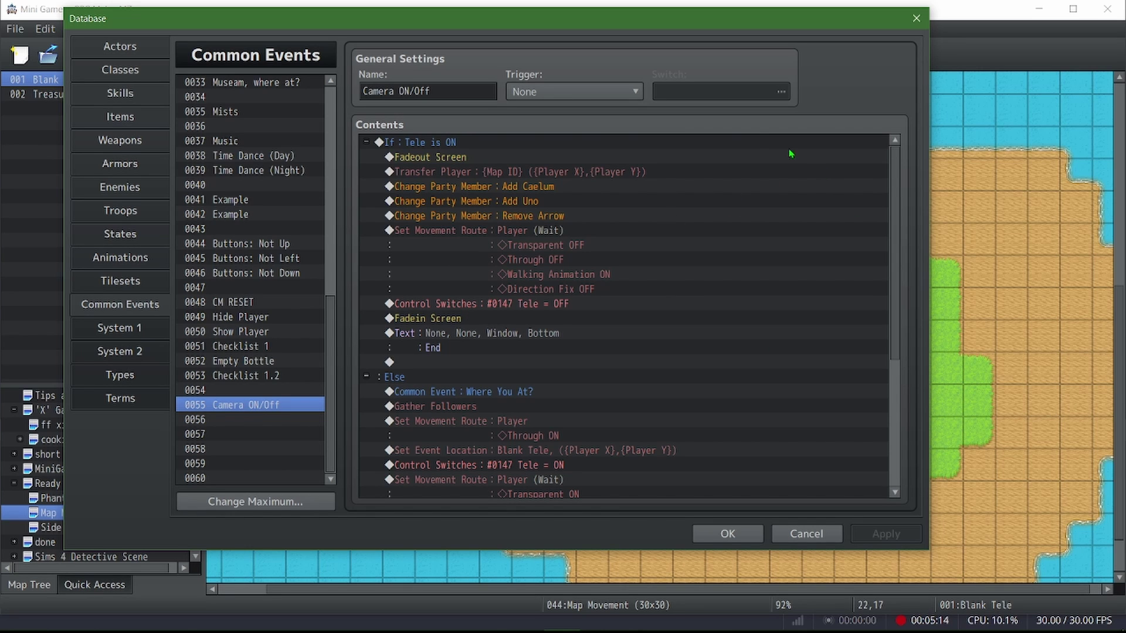
pyautogui.click(441, 146)
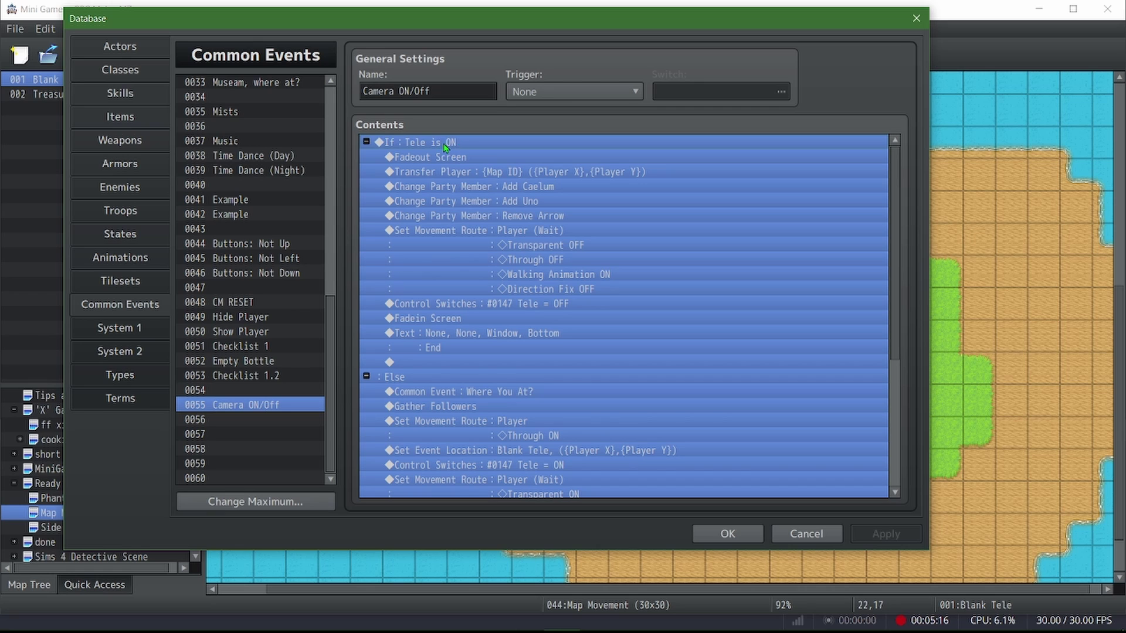
pyautogui.click(453, 158)
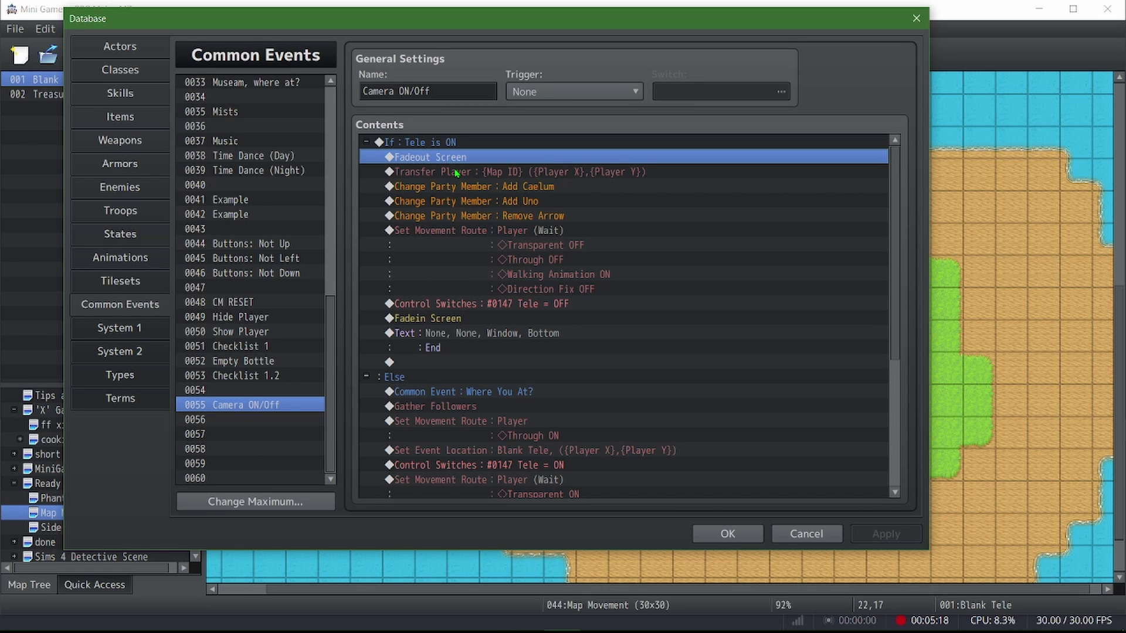
pyautogui.click(457, 172)
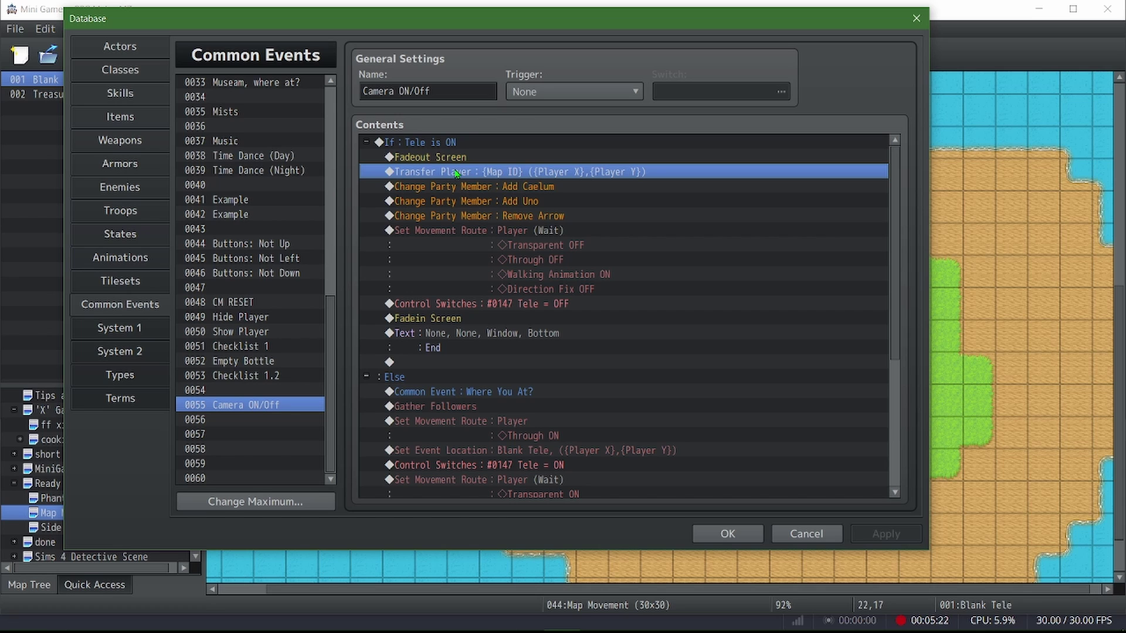
pyautogui.click(480, 186)
pyautogui.click(481, 203)
pyautogui.click(490, 189)
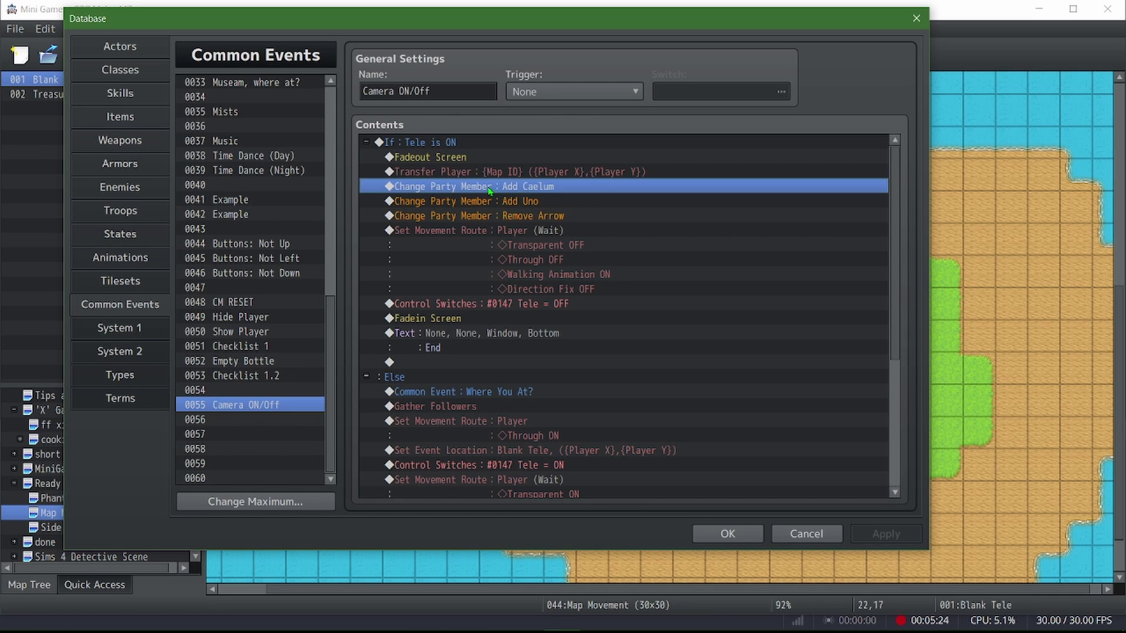
pyautogui.click(500, 215)
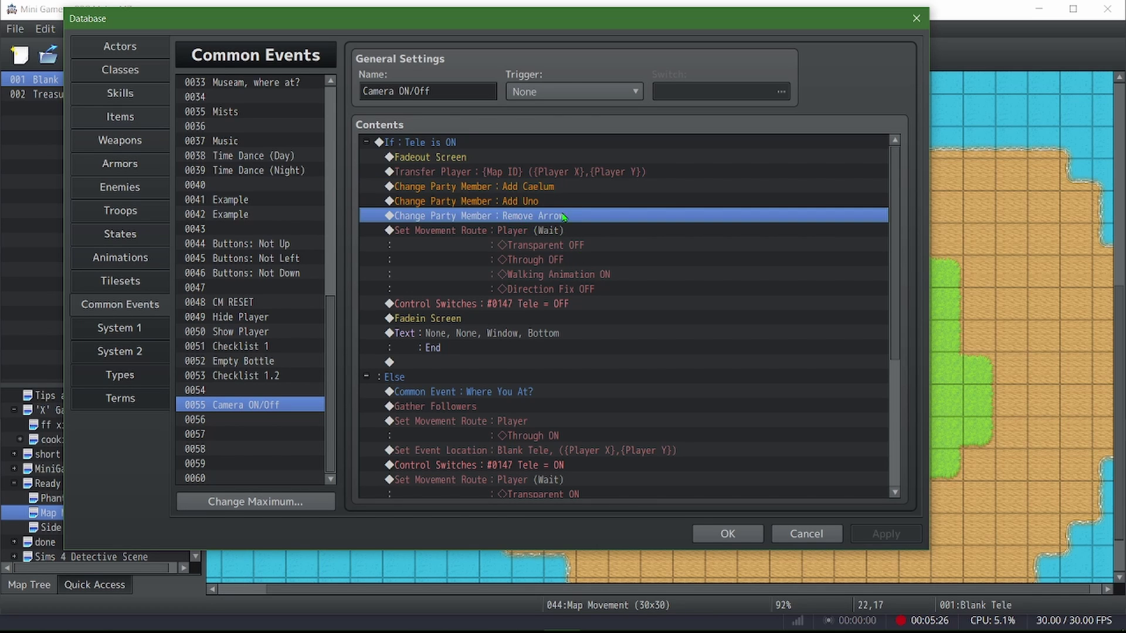
# Review the branch's player movement route, Tele switch OFF, Fadein Screen and End text, and close the database.
pyautogui.scroll(-1, 563, 217)
pyautogui.click(534, 226)
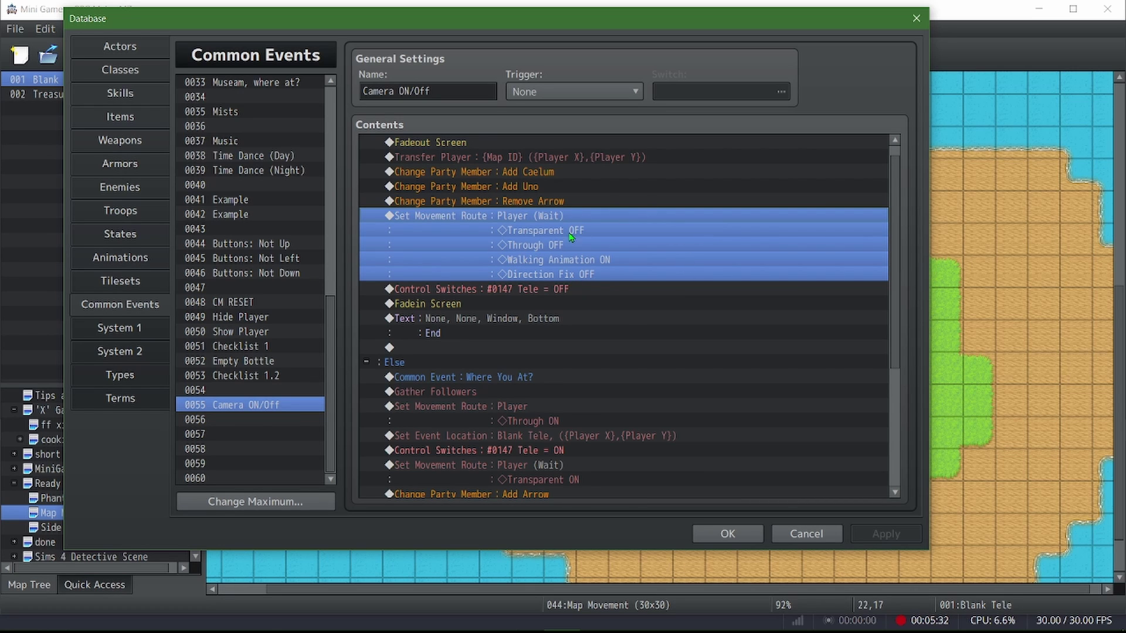
pyautogui.click(546, 290)
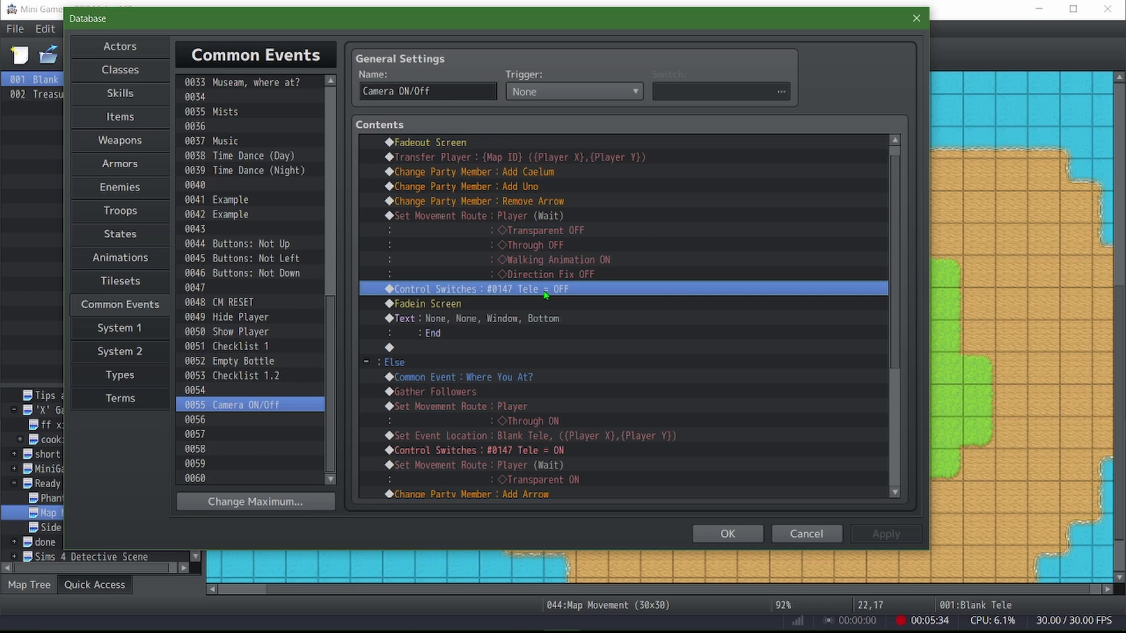
pyautogui.click(514, 308)
pyautogui.click(498, 328)
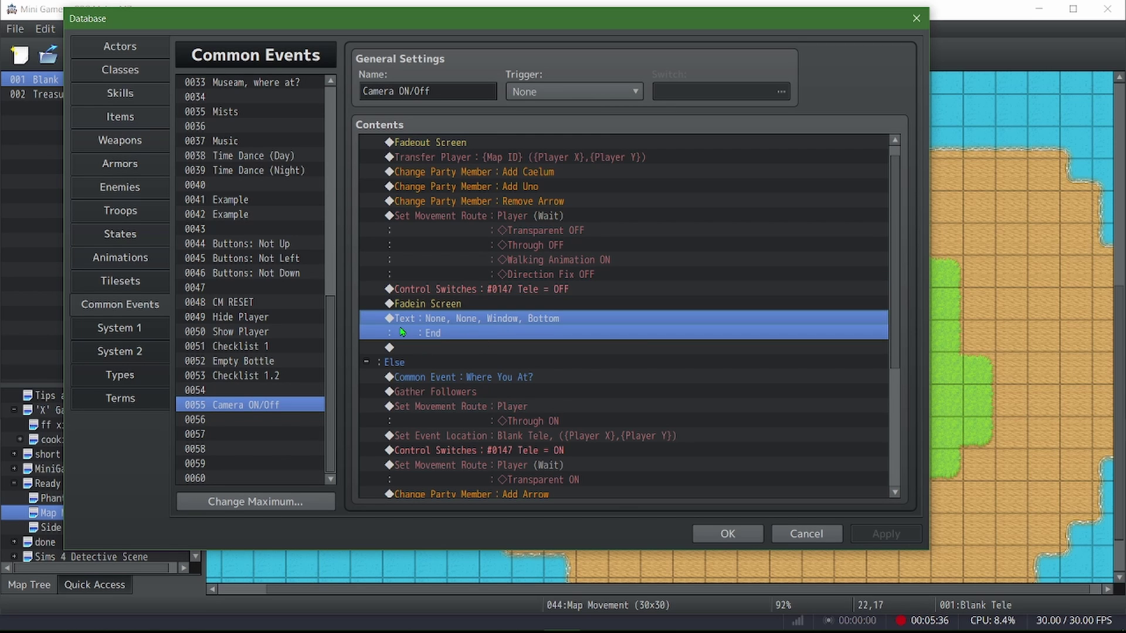
pyautogui.click(725, 537)
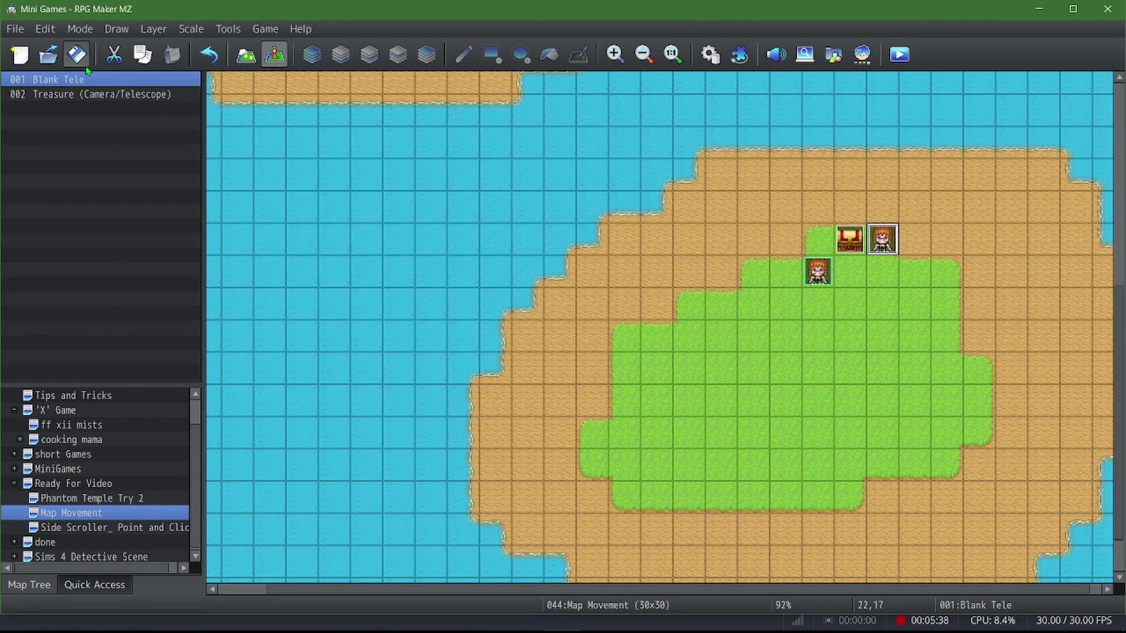
# Start a full-screen playtest with a new game, and open the treasure chest beside the player.
pyautogui.click(899, 54)
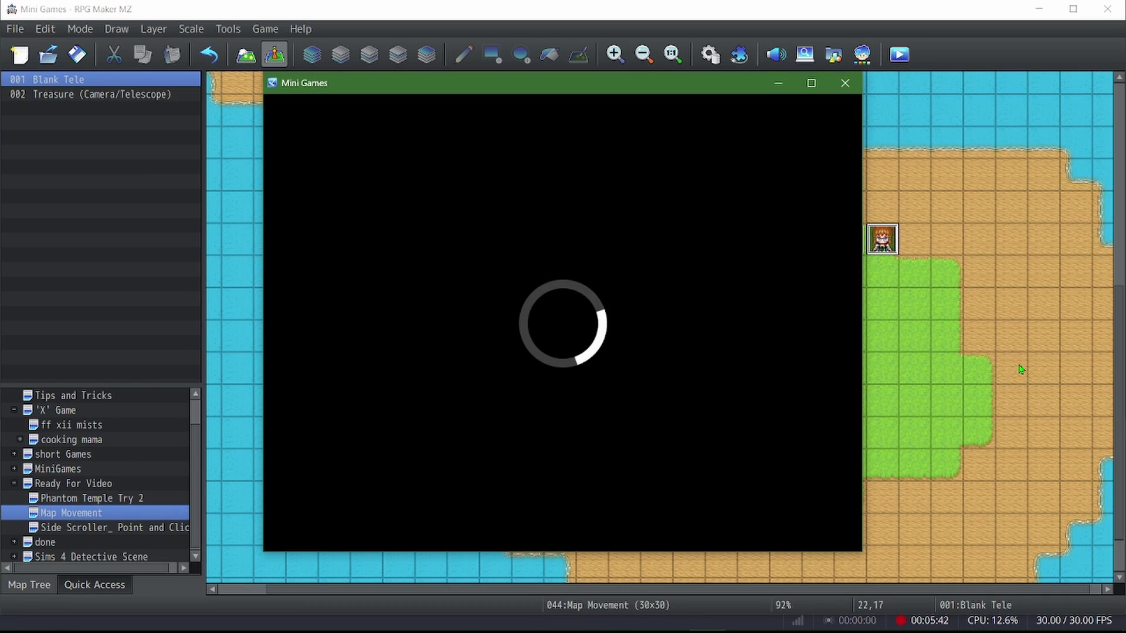
pyautogui.press('F4')
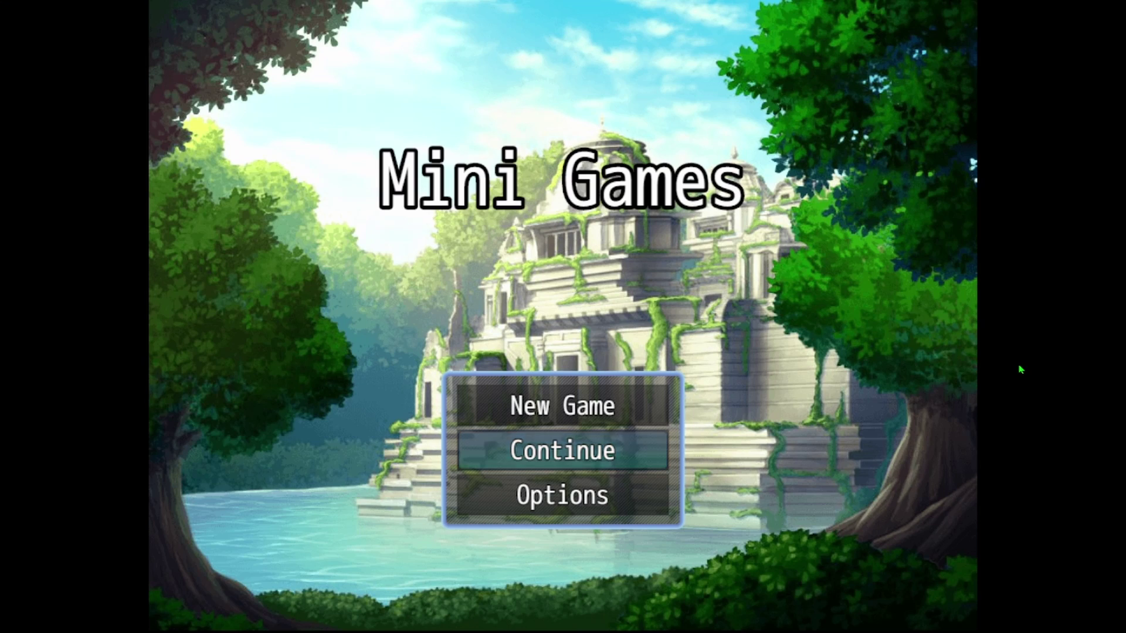
pyautogui.press('Up')
pyautogui.press('Return')
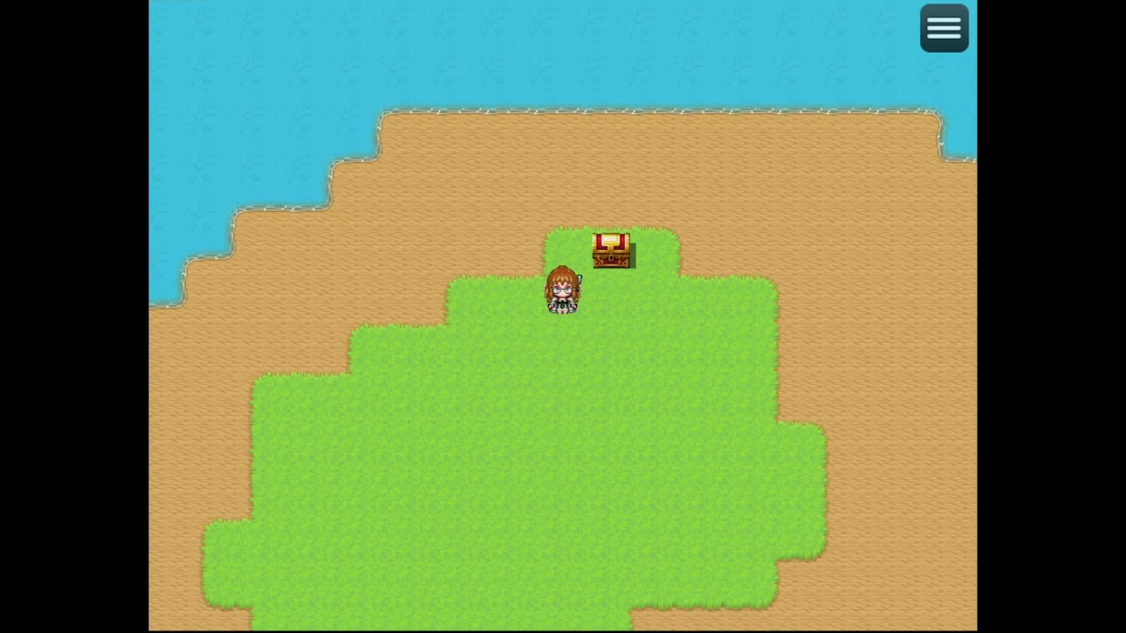
pyautogui.press('Return')
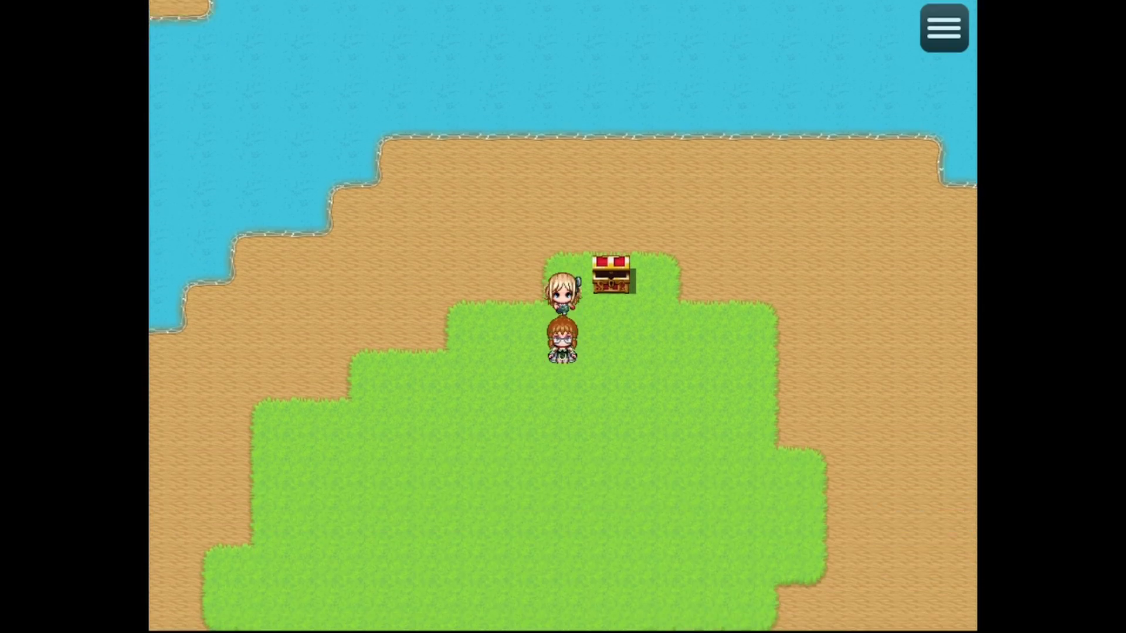
# Use the Camera/Telescope key item to start the camera mode in the playtest.
pyautogui.press('Escape')
pyautogui.press('Return')
pyautogui.press('Left')
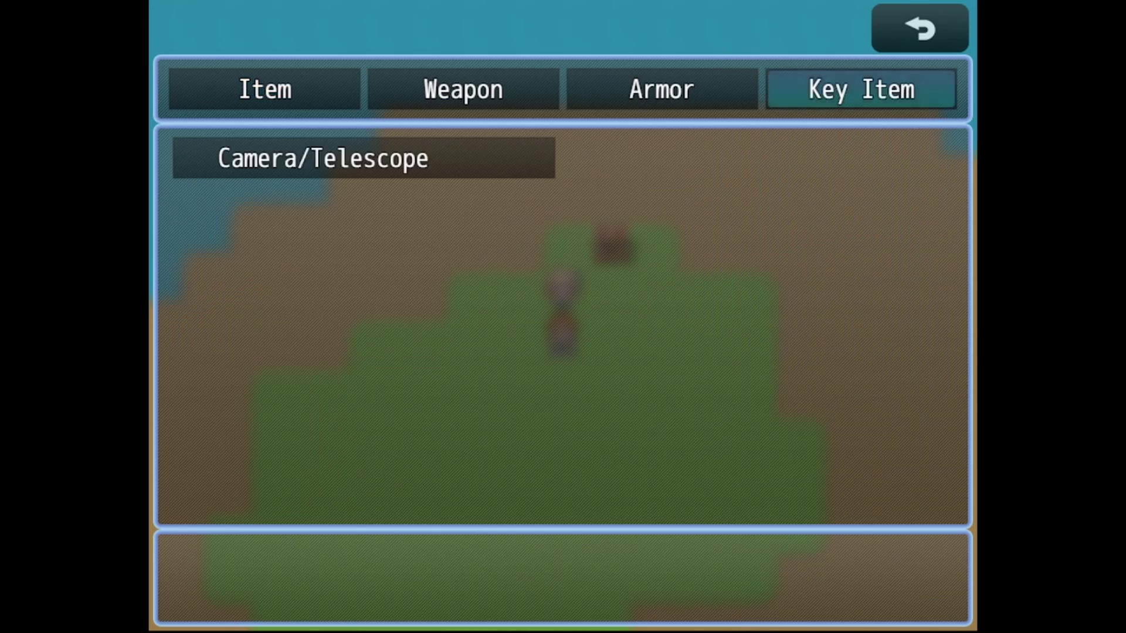
pyautogui.press('Return')
pyautogui.click(561, 294)
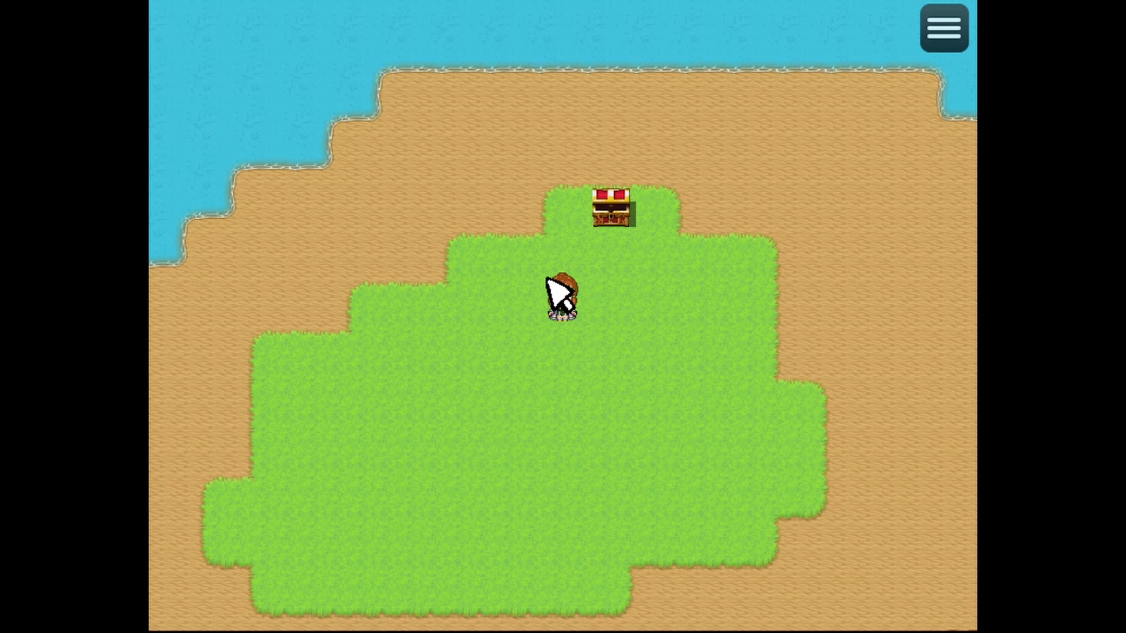
# Move the camera cursor around the map near the chest to test the free view movement.
pyautogui.press('Up')
pyautogui.press('Down')
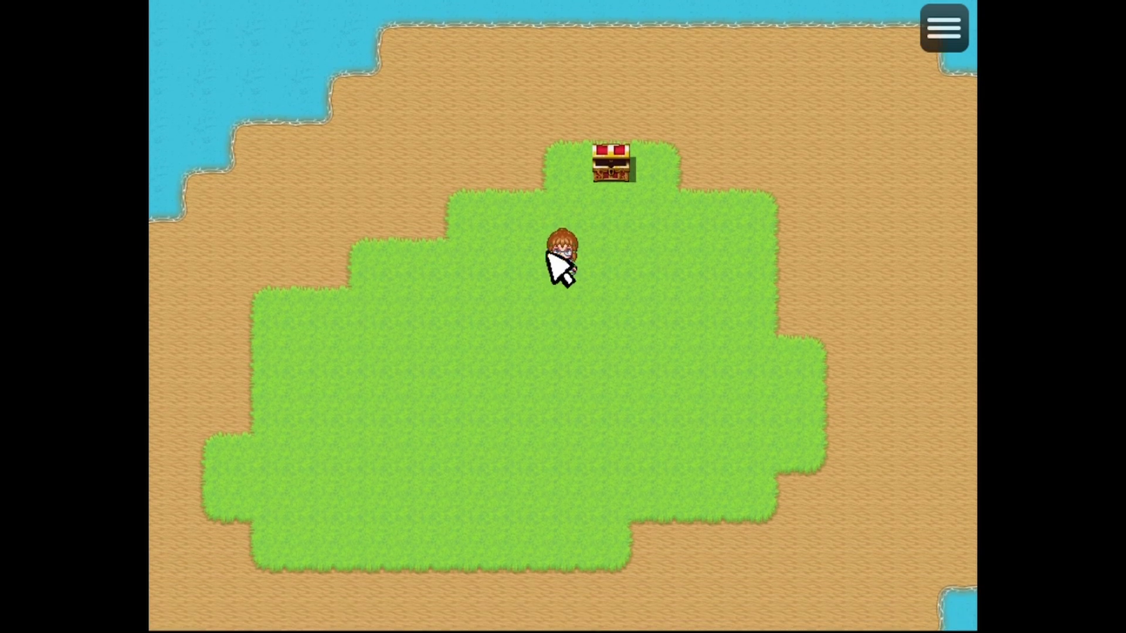
pyautogui.press('Up')
pyautogui.moveTo(548, 295); pyautogui.dragTo(437, 241)
pyautogui.press('Down')
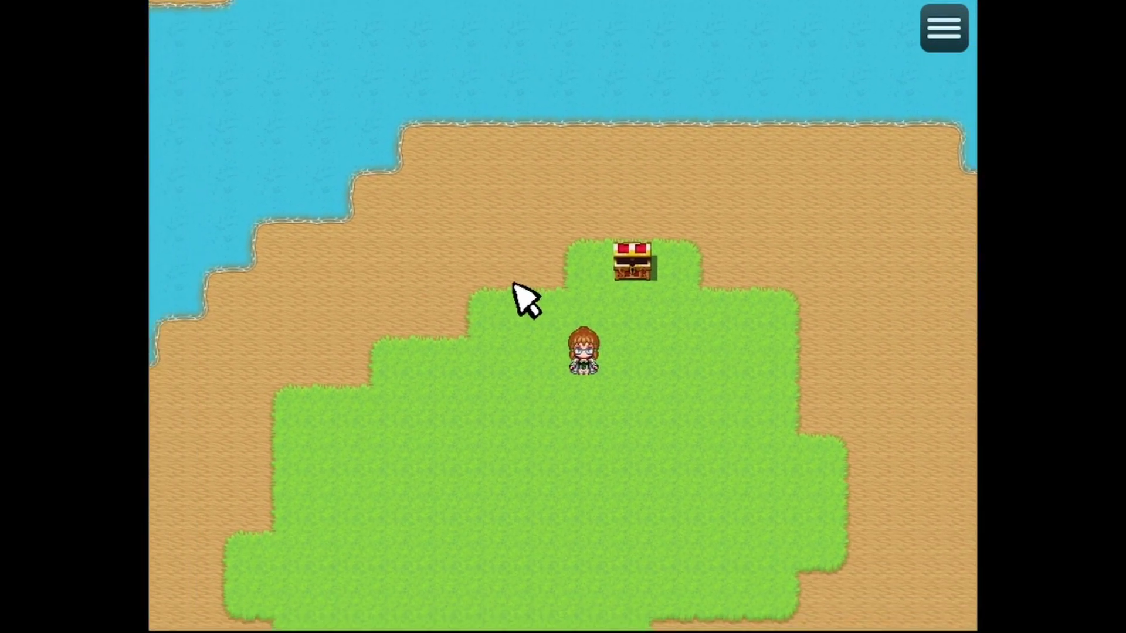
# Use the Camera/Telescope key item again to leave camera mode, and close the playtest.
pyautogui.press('Escape')
pyautogui.press('Return')
pyautogui.press('Left')
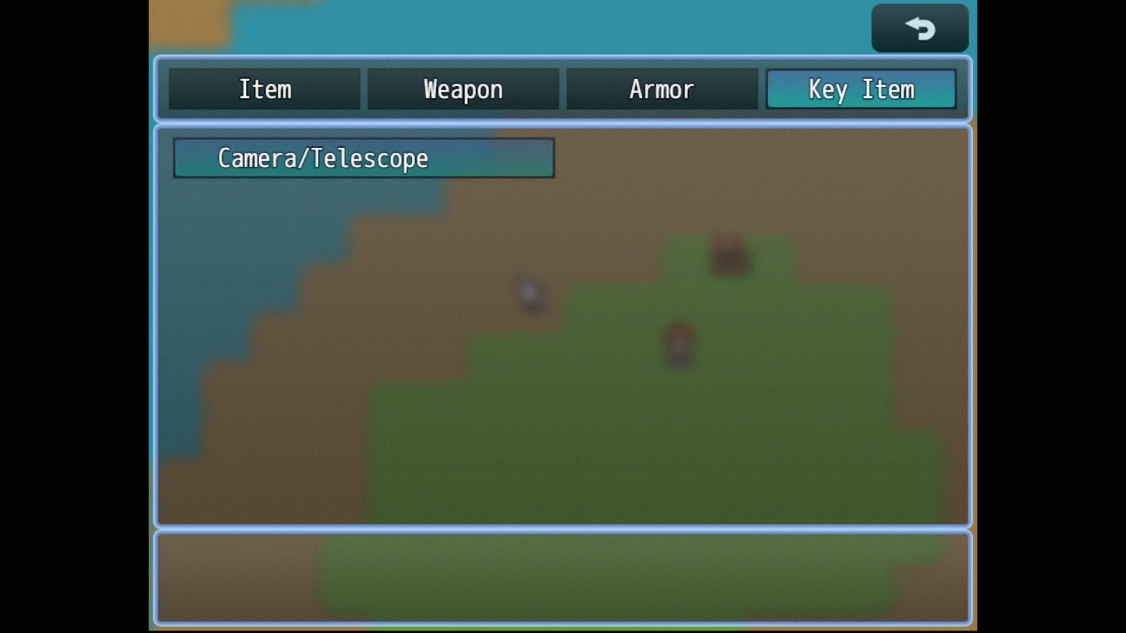
pyautogui.press('Return')
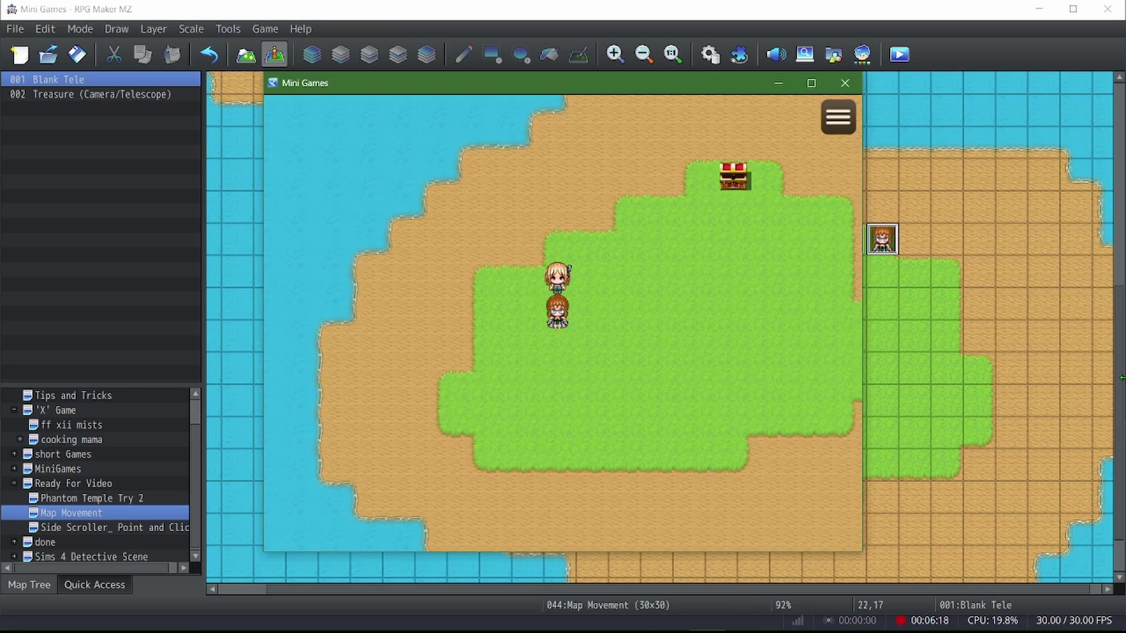
pyautogui.click(845, 82)
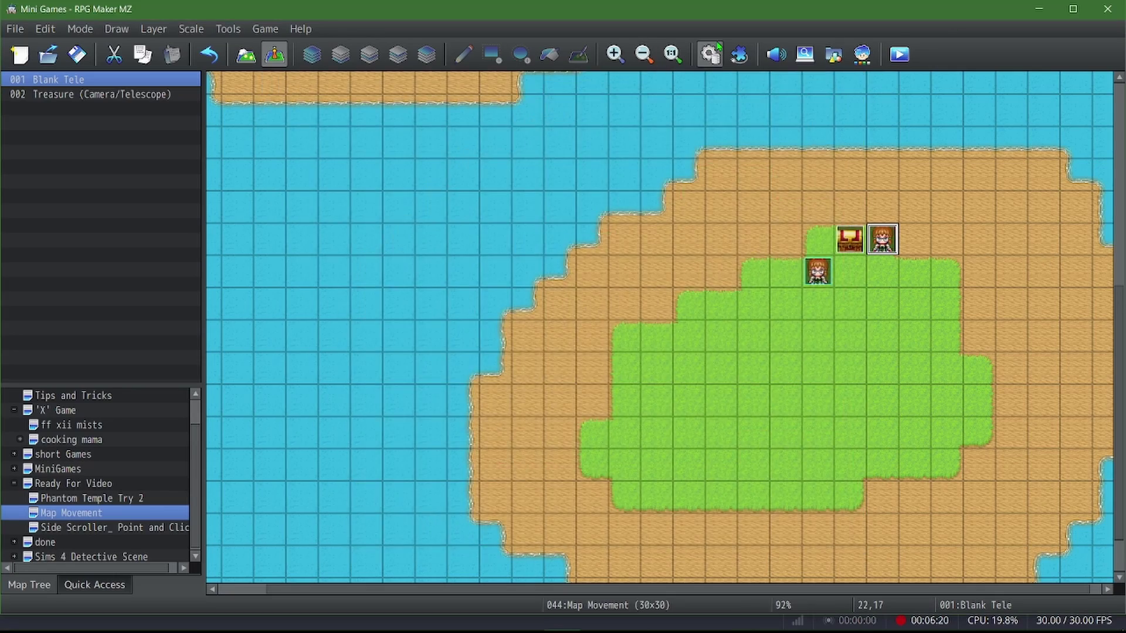
# Open item 0092 Camera/Telescope in the database's item settings.
pyautogui.click(710, 54)
pyautogui.click(209, 143)
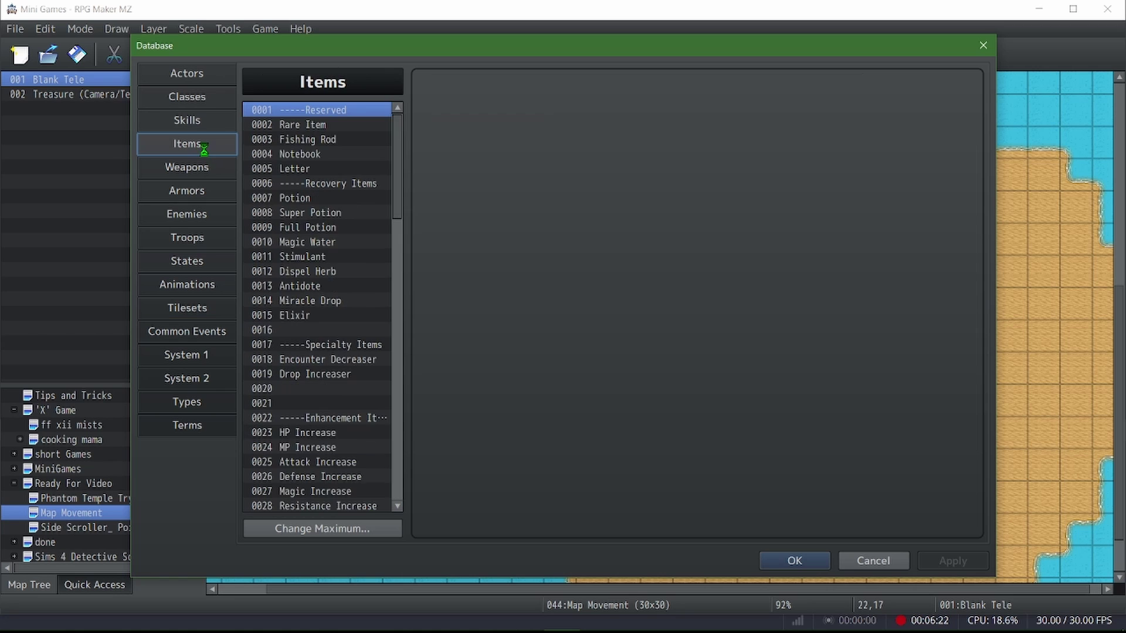
pyautogui.scroll(-8, 320, 276)
pyautogui.scroll(-16, 320, 285)
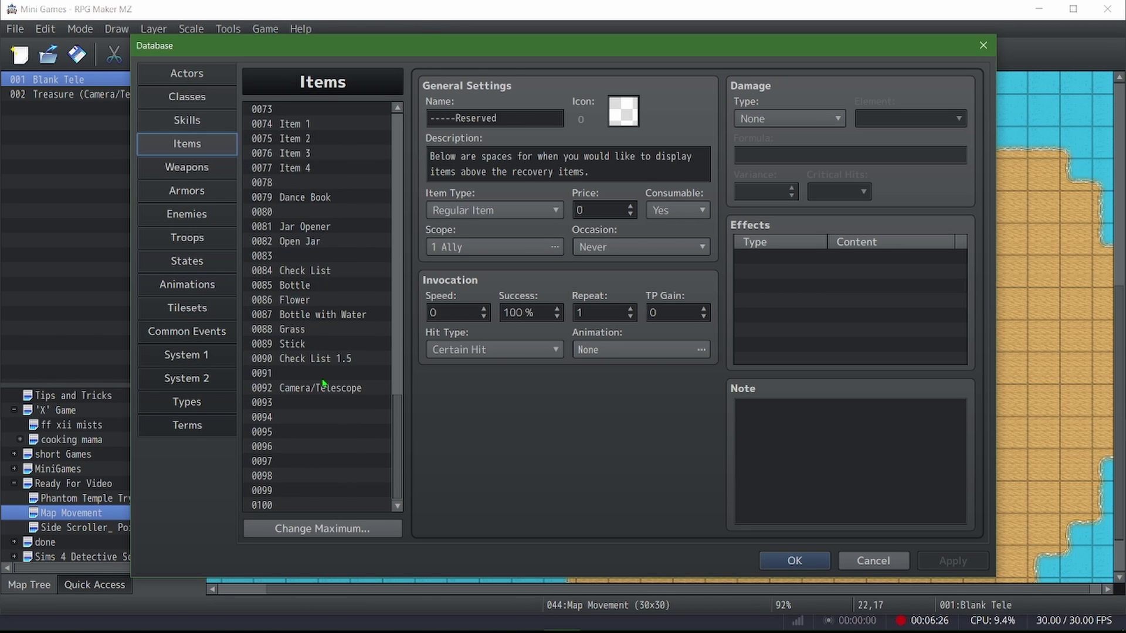
pyautogui.click(319, 387)
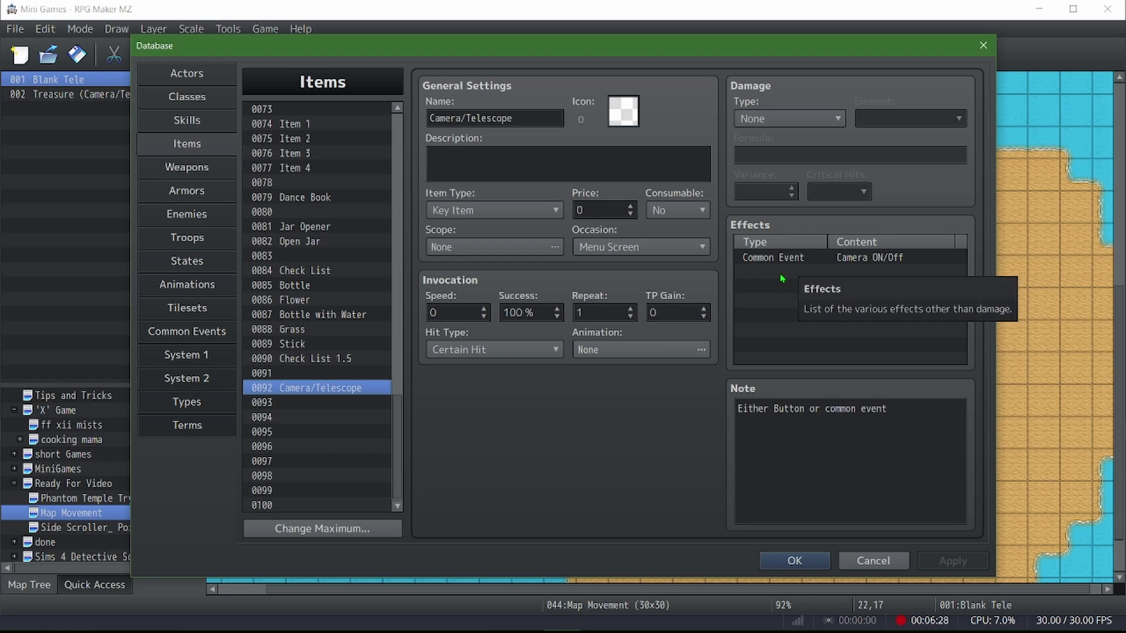
pyautogui.doubleClick(800, 275)
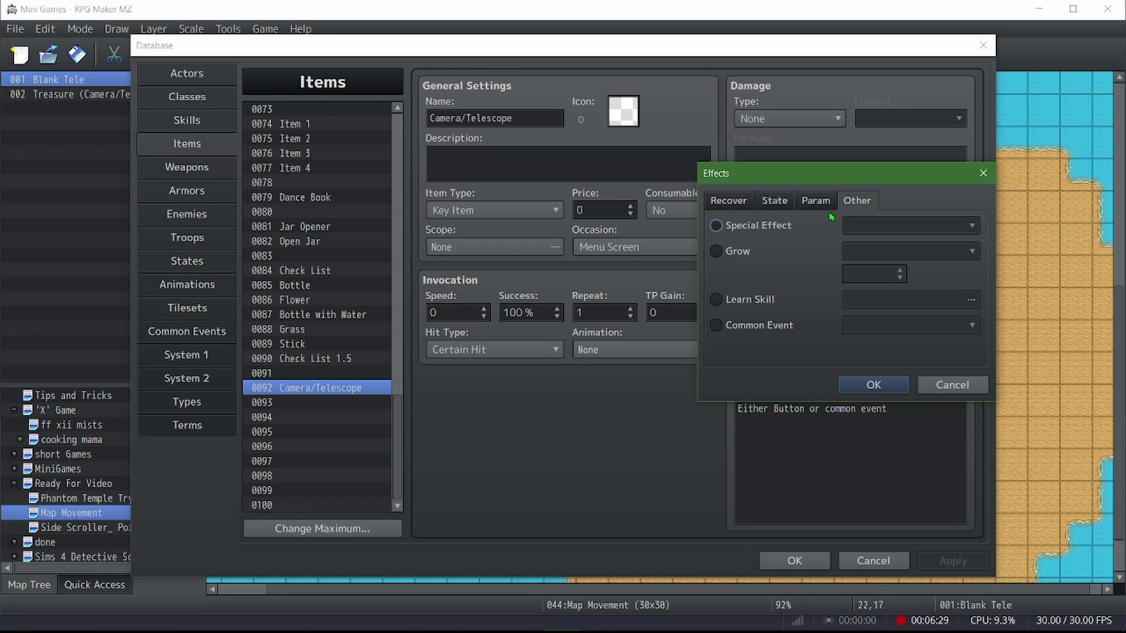
pyautogui.click(741, 324)
pyautogui.click(938, 325)
pyautogui.scroll(-3, 909, 380)
pyautogui.scroll(-8, 909, 380)
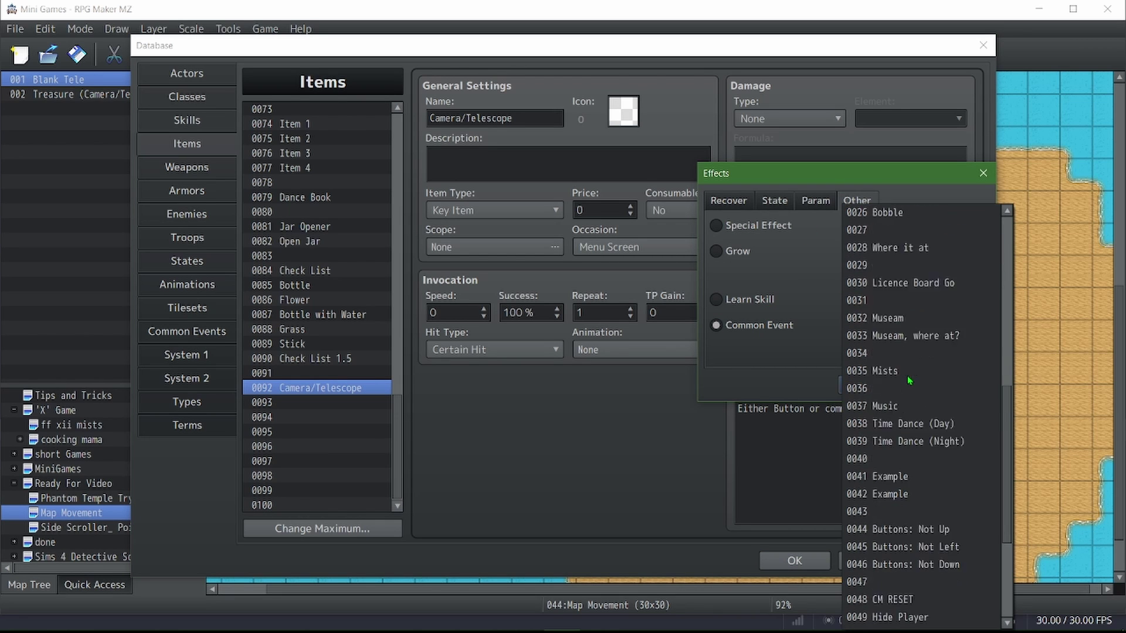
pyautogui.click(903, 532)
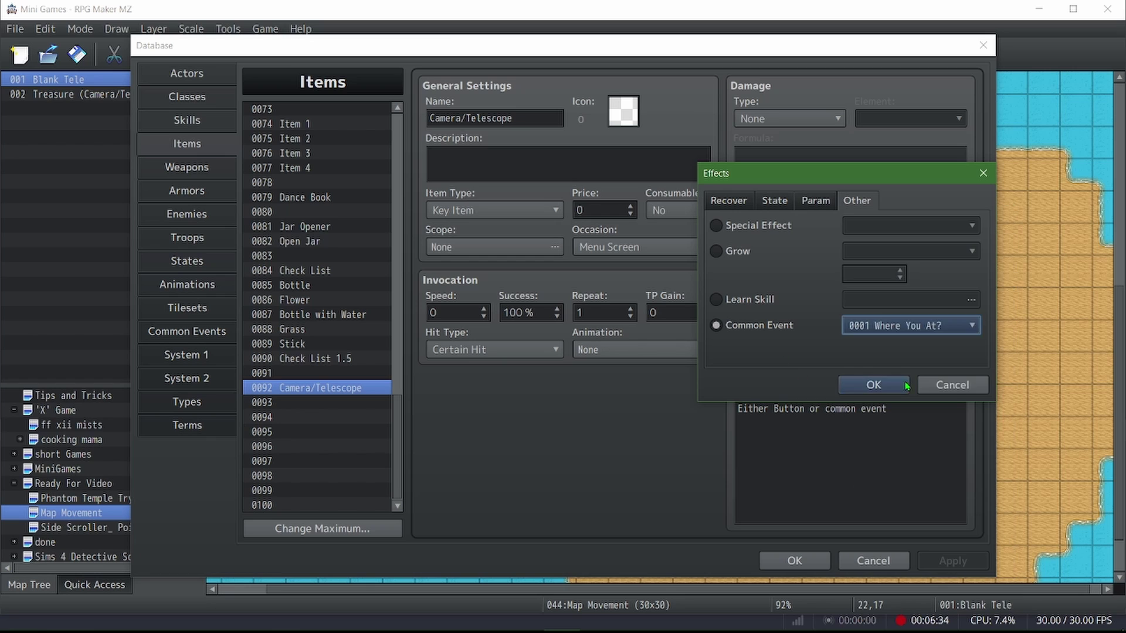
pyautogui.click(875, 387)
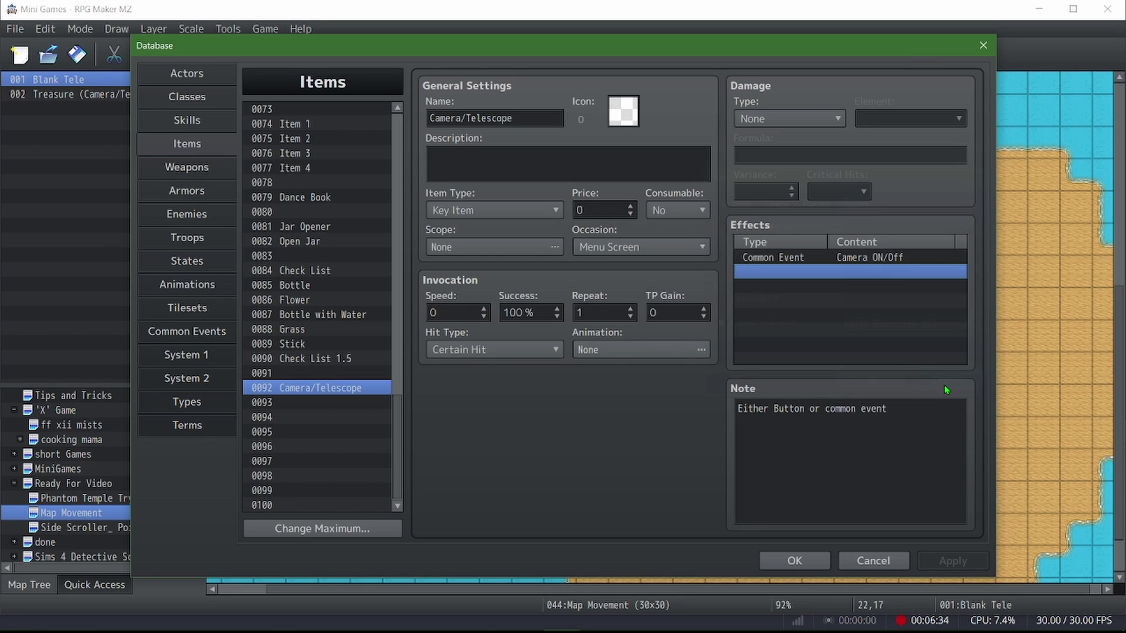
# Enter the Camera/Telescope item's description as "Click to view the map. Click again to exit.".
pyautogui.click(811, 457)
pyautogui.click(524, 169)
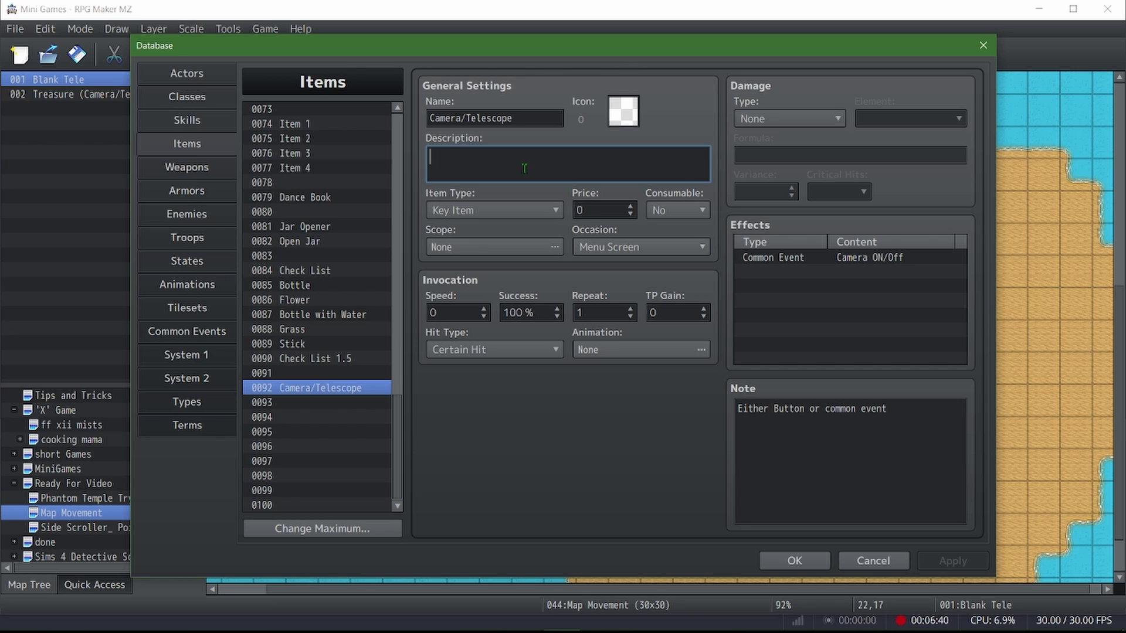
pyautogui.write('Click ')
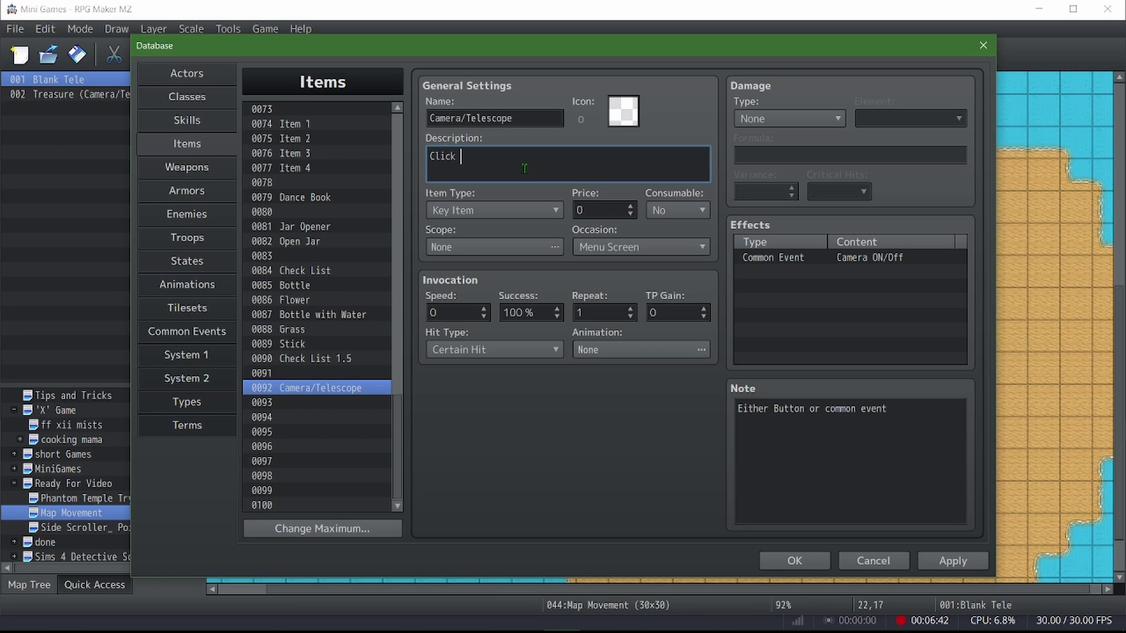
pyautogui.write('to ')
pyautogui.write('view rhw')
pyautogui.press('BackSpace')
pyautogui.press('BackSpace')
pyautogui.write('the map')
pyautogui.write('/ exit')
pyautogui.press('BackSpace')
pyautogui.press('BackSpace')
pyautogui.press('BackSpace')
pyautogui.write('. Cli')
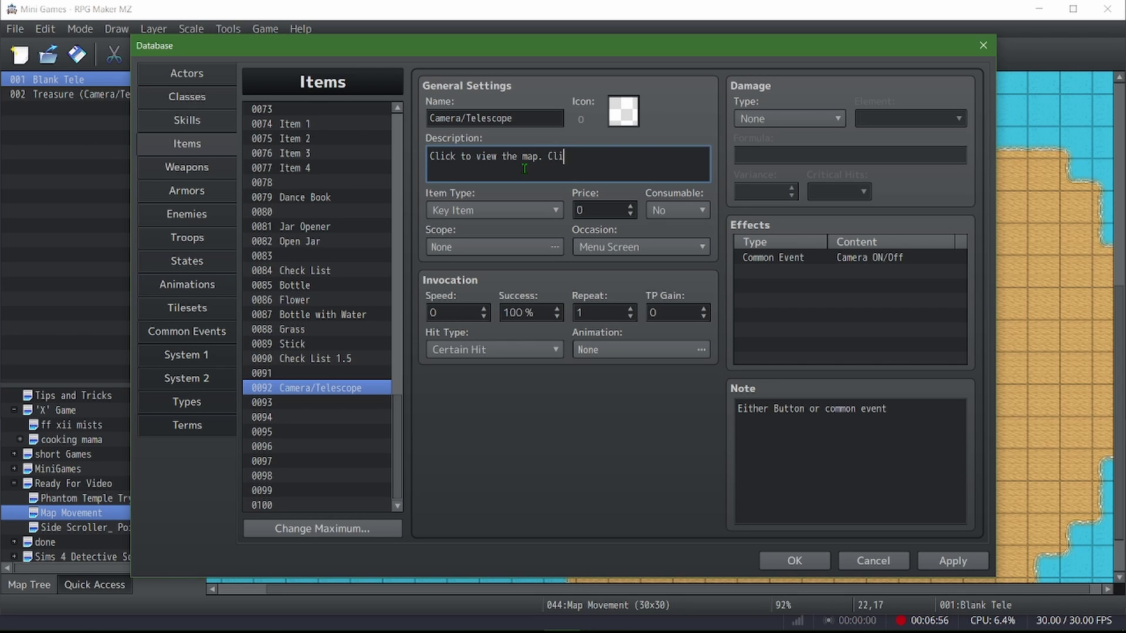
pyautogui.write('ck again to exit.')
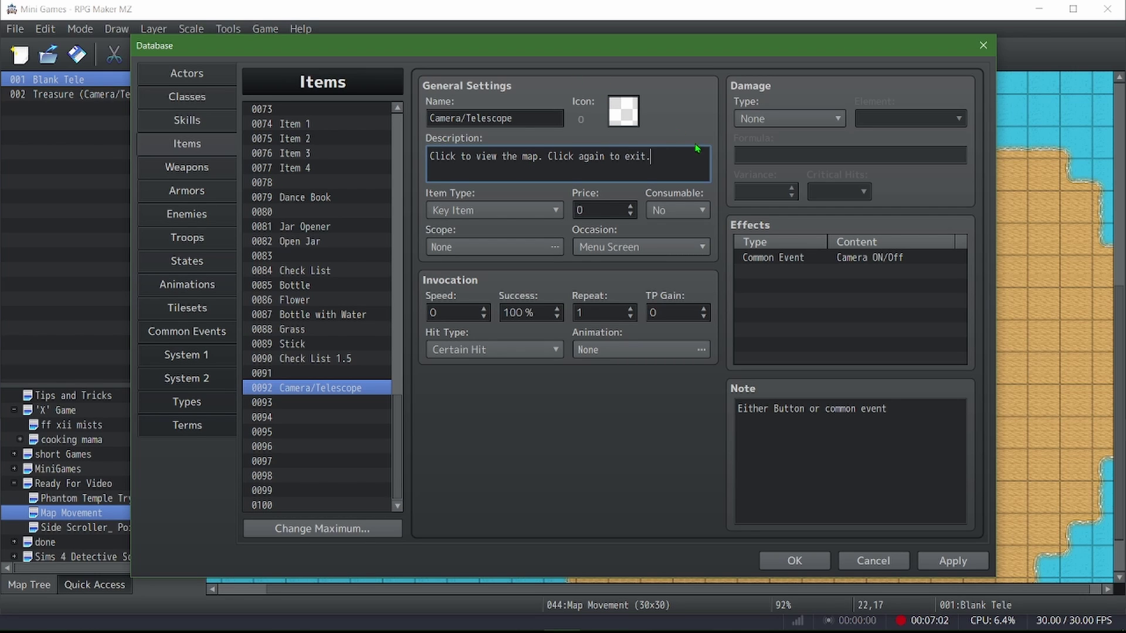
# Apply the Camera/Telescope item settings and close the database.
pyautogui.click(953, 560)
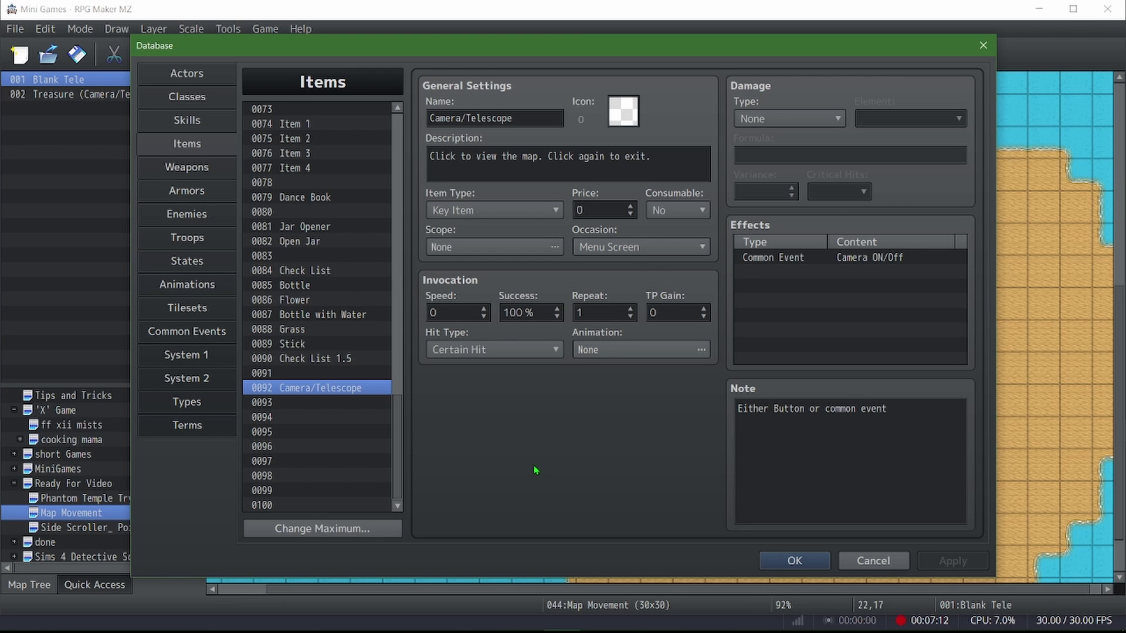
pyautogui.click(739, 408)
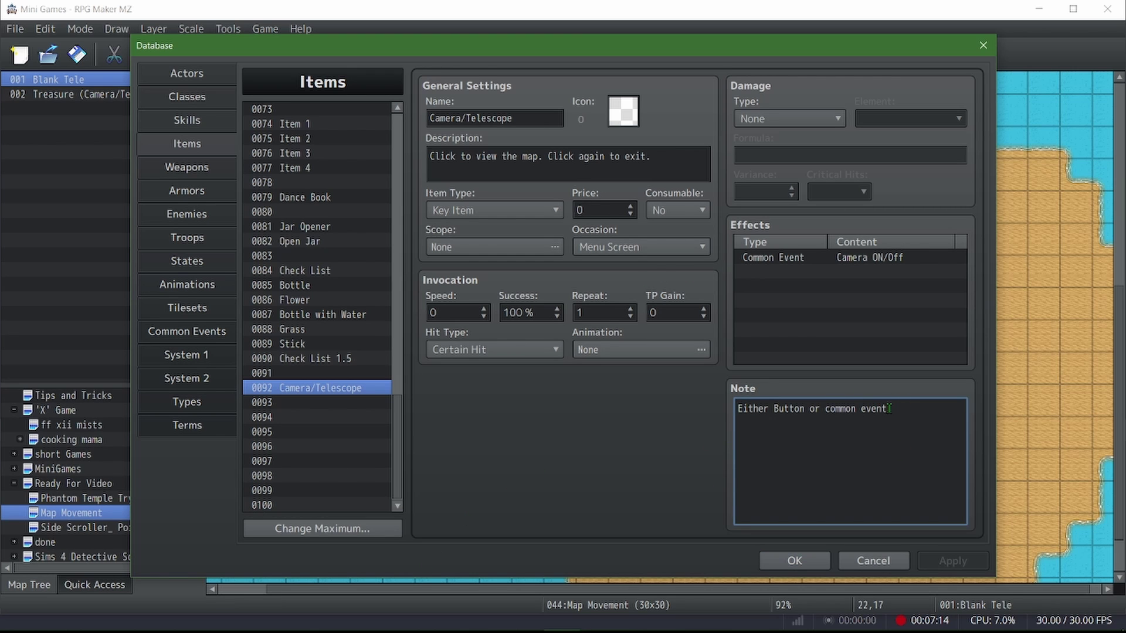
pyautogui.click(794, 561)
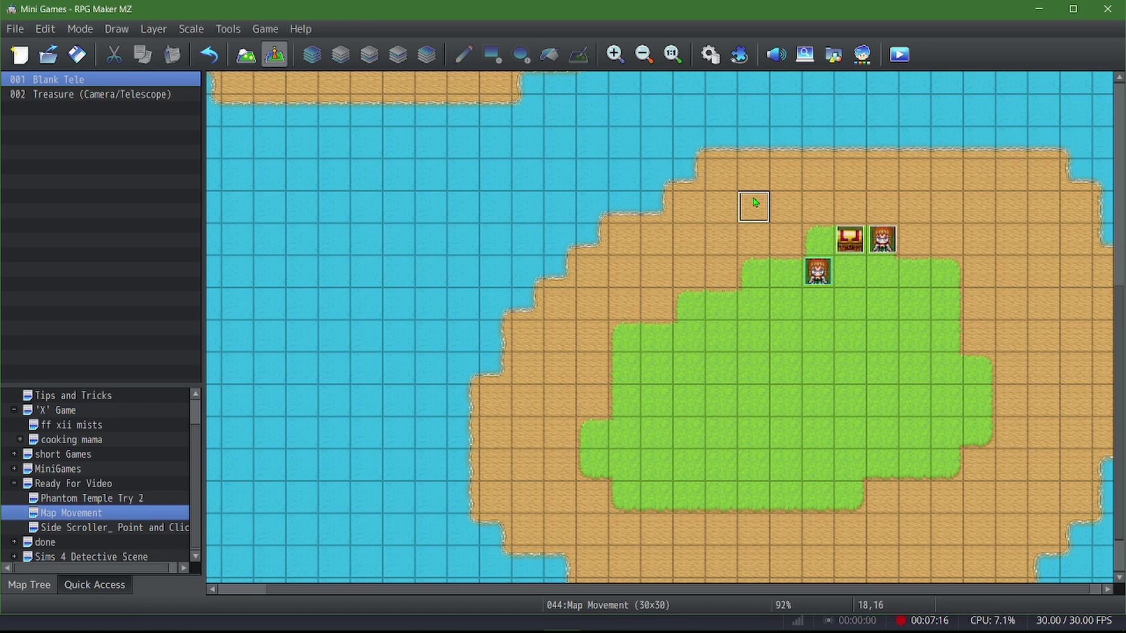
# Create a new event on the sand tile at 18,16 and set its trigger to Parallel.
pyautogui.doubleClick(755, 203)
pyautogui.click(352, 521)
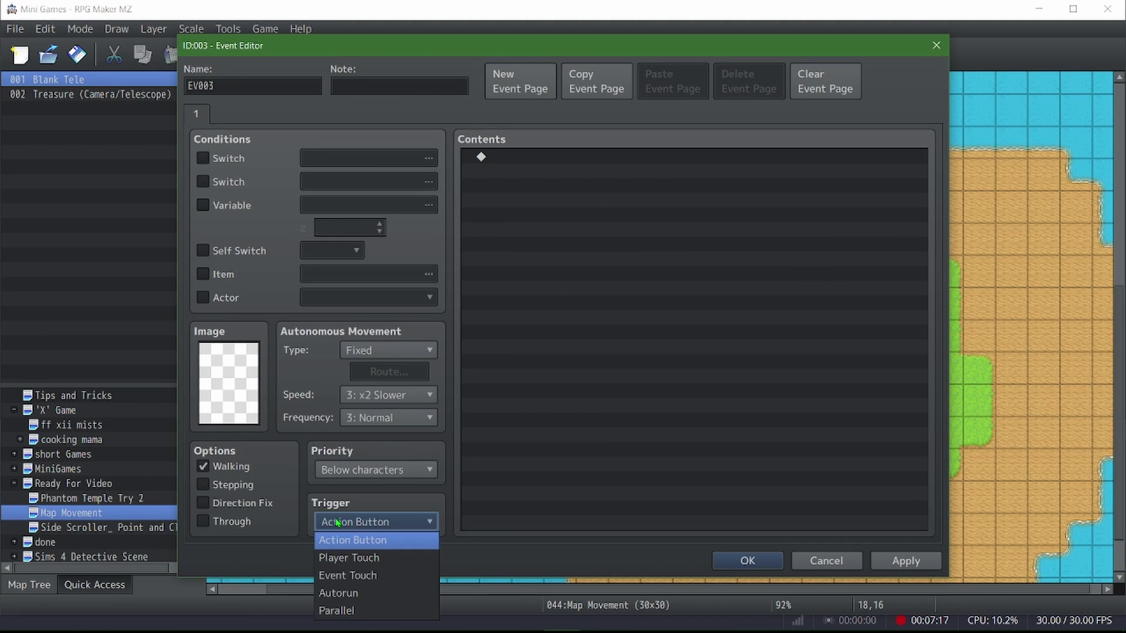
pyautogui.click(363, 613)
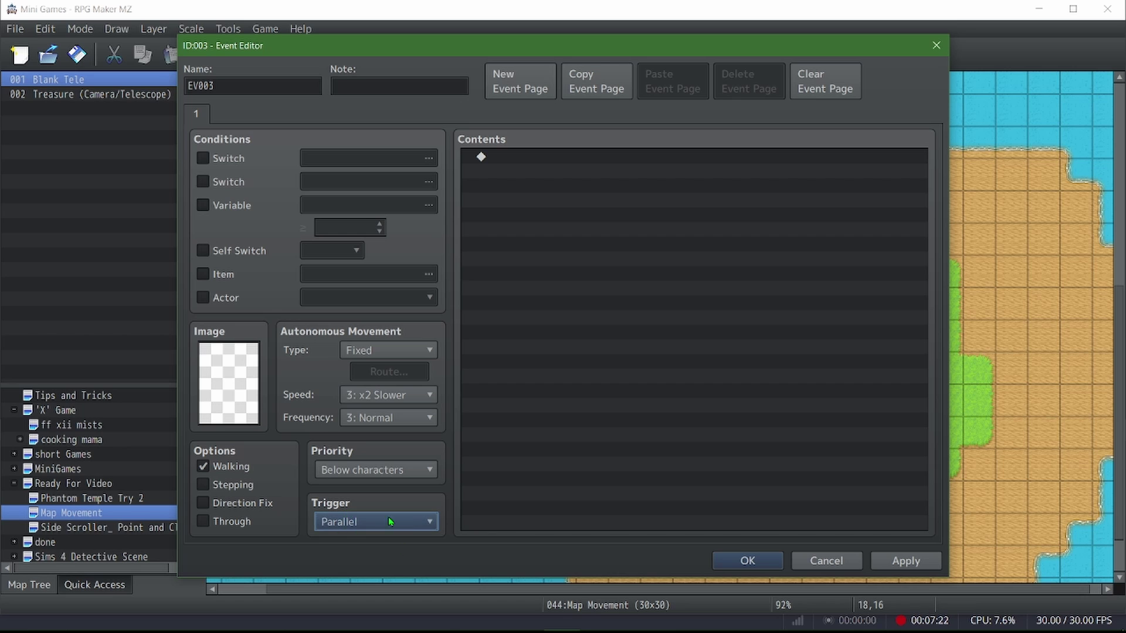
# Add a conditional branch to the event that checks whether the Pageup button is being triggered.
pyautogui.doubleClick(525, 160)
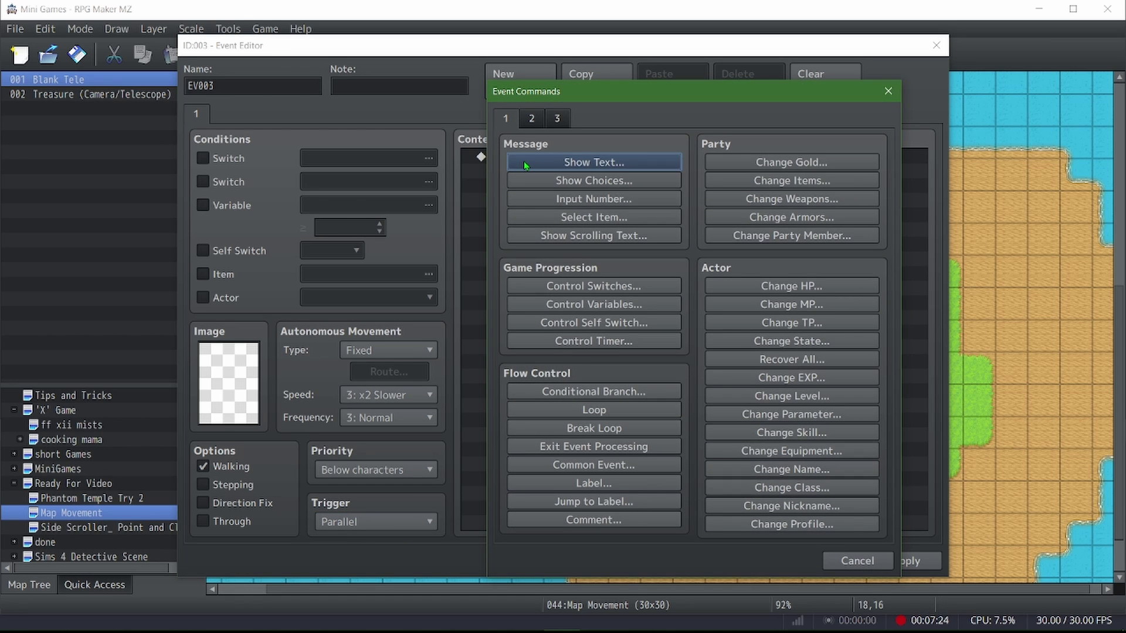
pyautogui.click(589, 392)
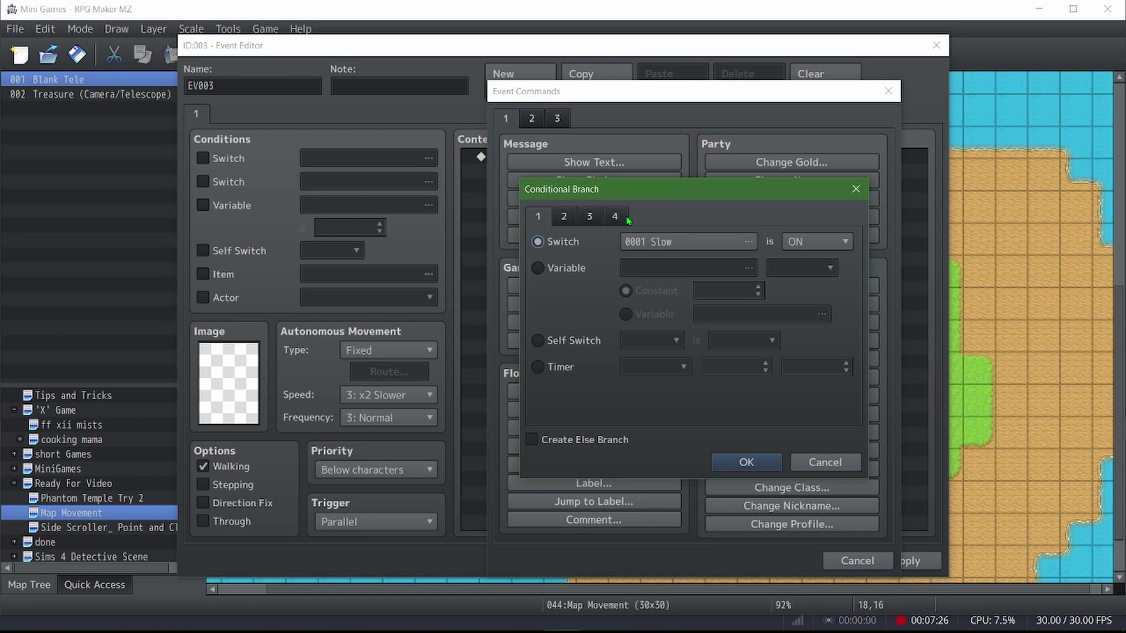
pyautogui.click(588, 218)
pyautogui.click(615, 222)
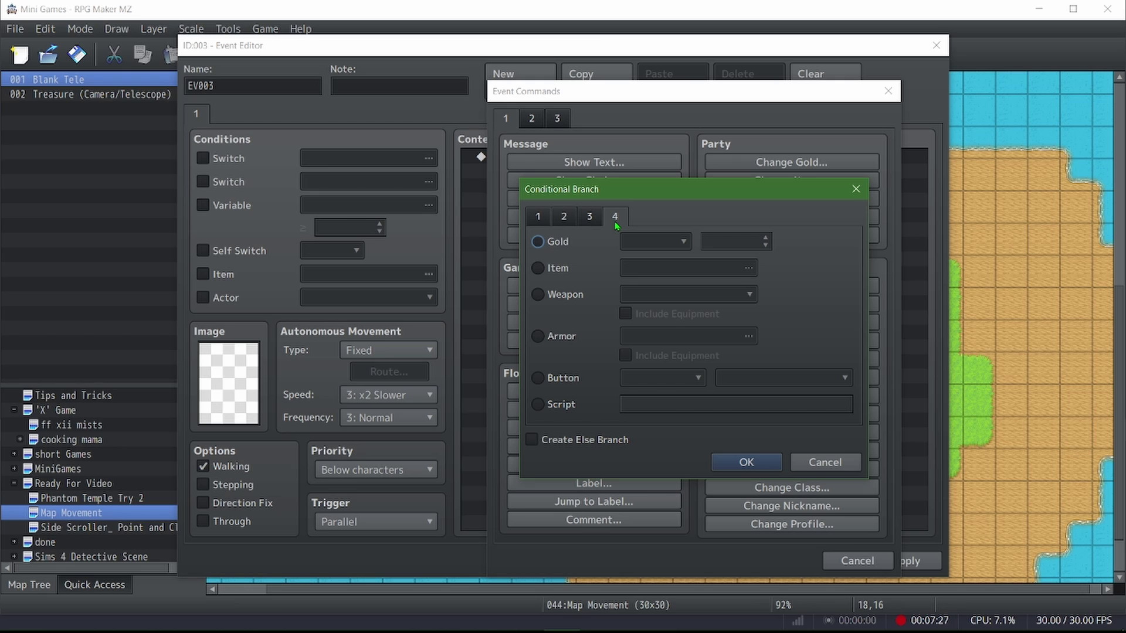
pyautogui.click(576, 380)
pyautogui.click(664, 375)
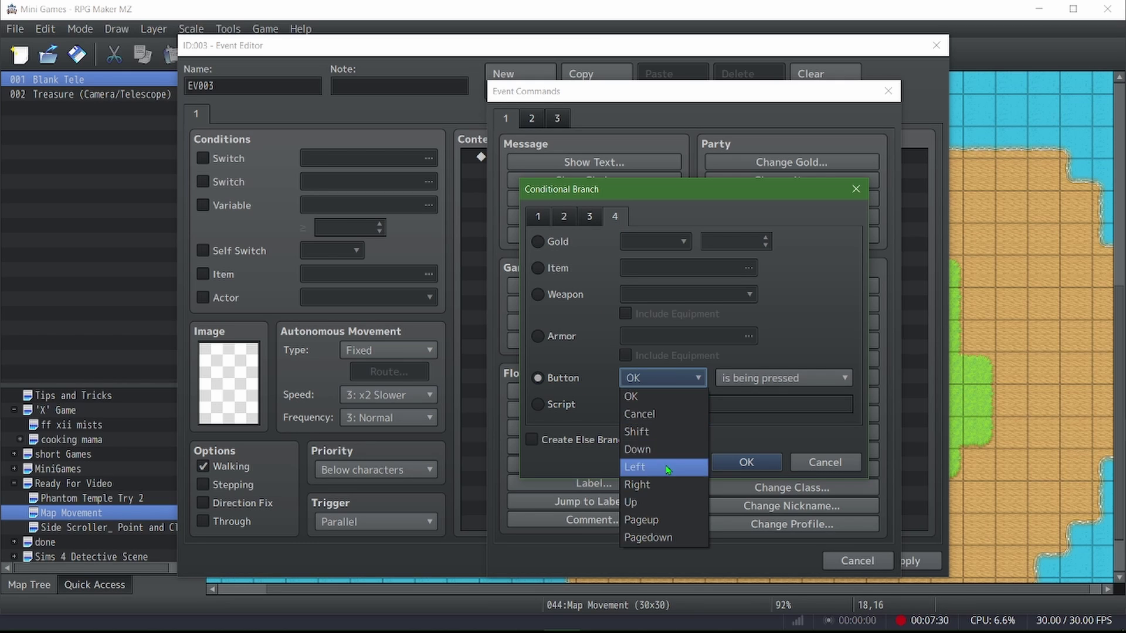
pyautogui.click(669, 520)
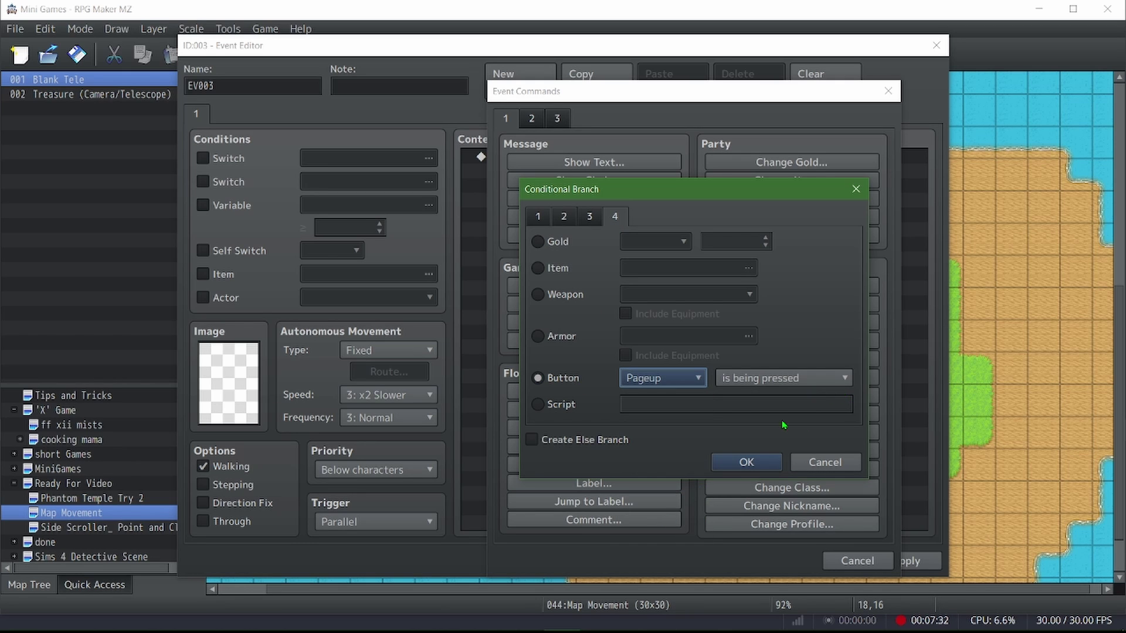
pyautogui.click(769, 379)
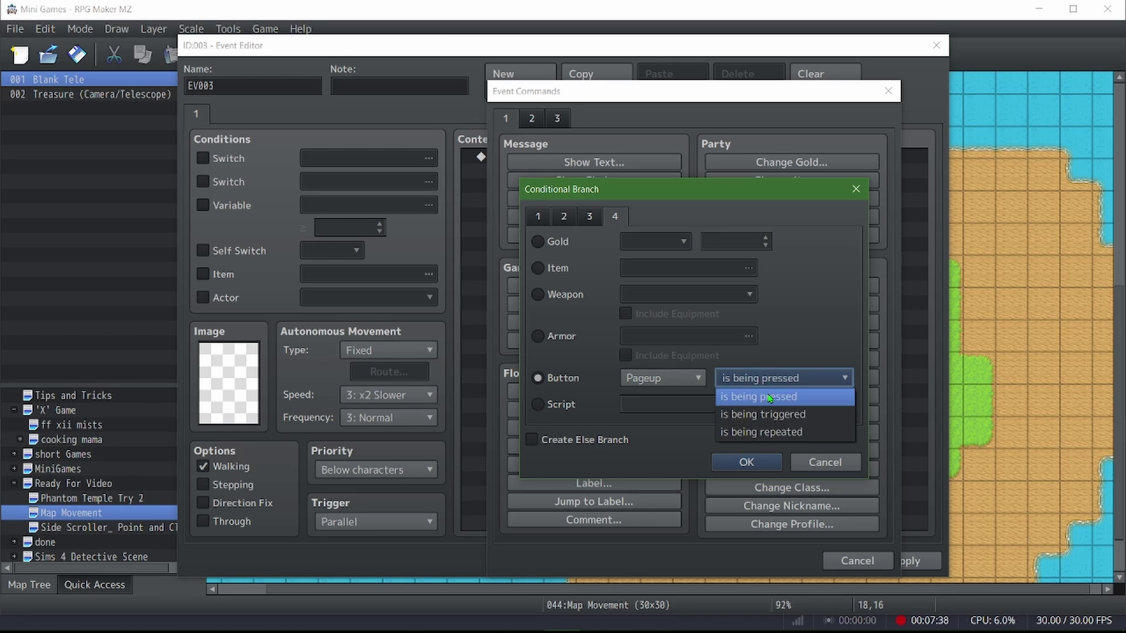
pyautogui.click(763, 415)
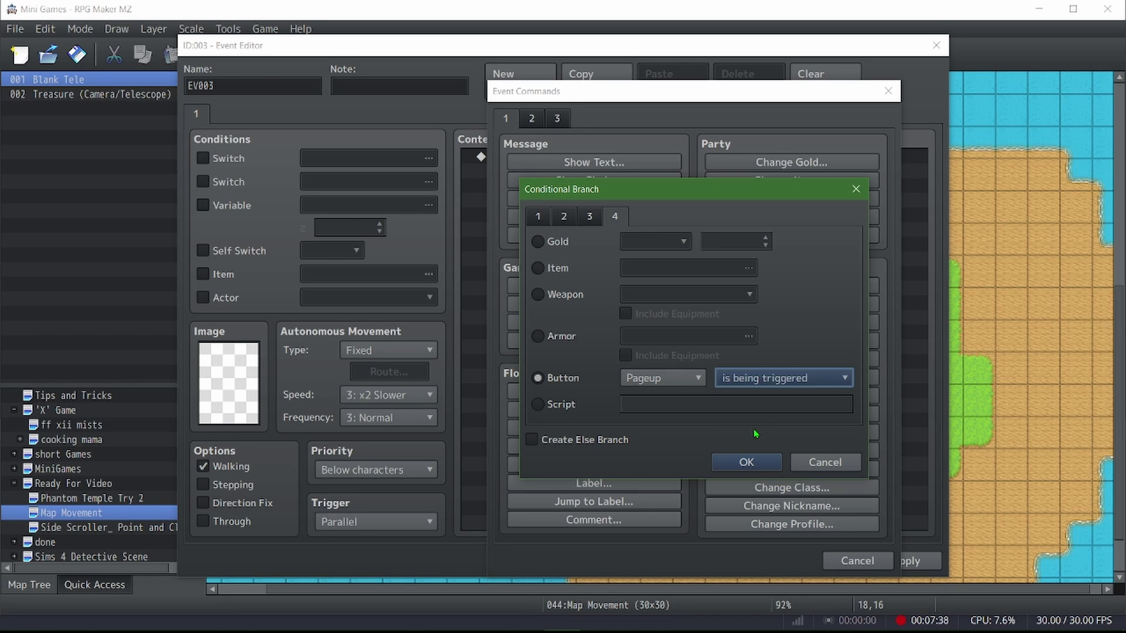
pyautogui.click(720, 462)
# Inside the Pageup branch, add a Control Self Switch command that turns A ON.
pyautogui.doubleClick(577, 175)
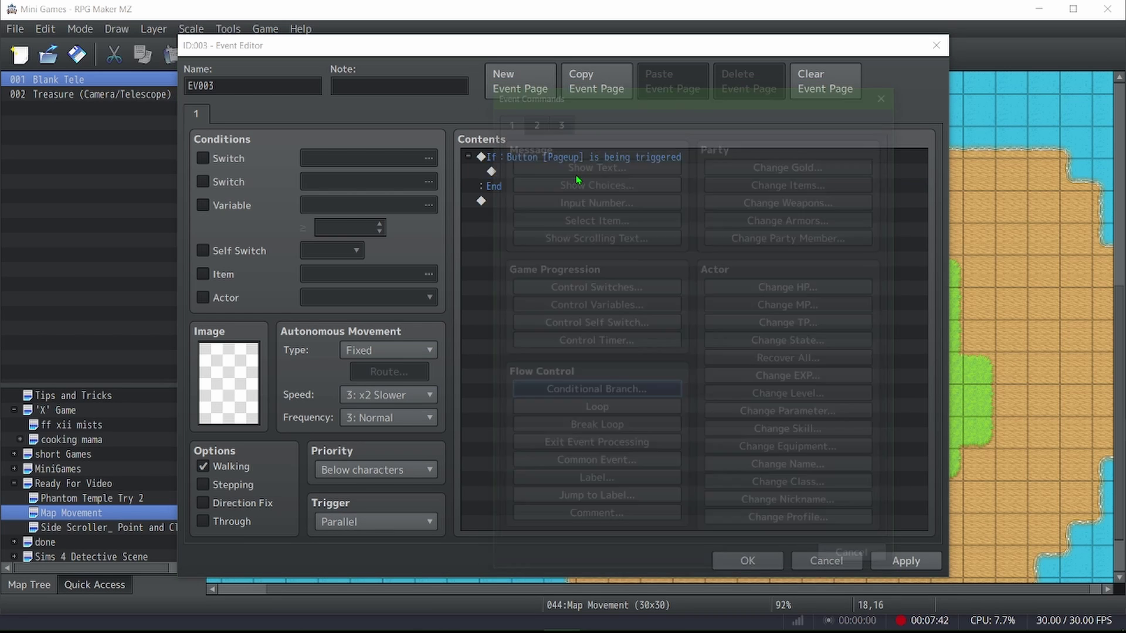
pyautogui.click(622, 325)
pyautogui.click(661, 387)
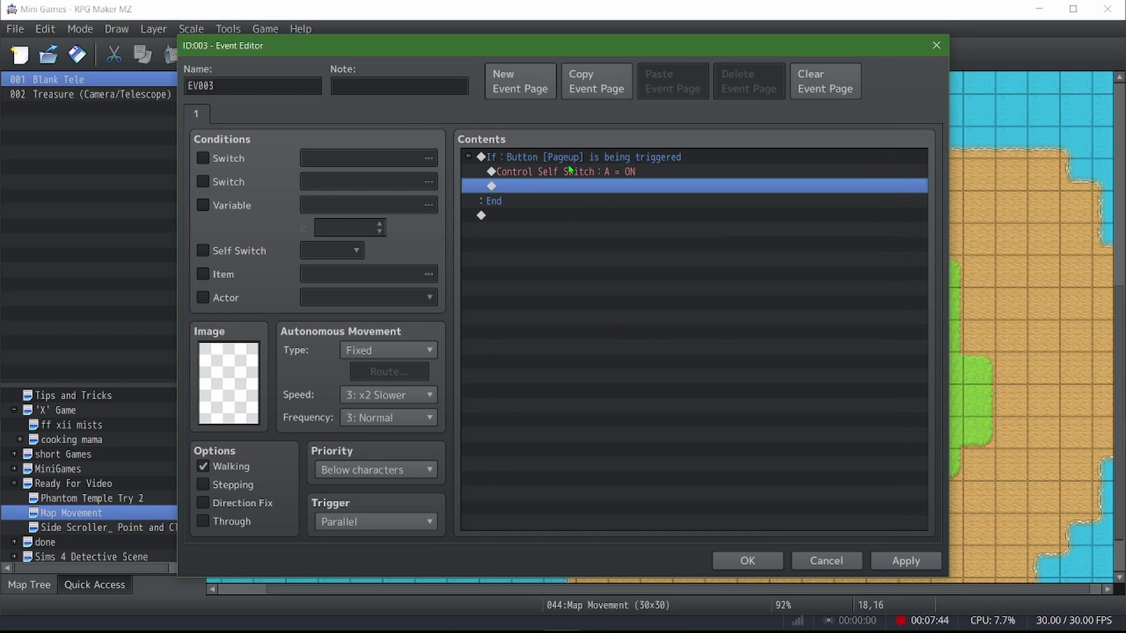
# Insert a label named "top" above the Pageup conditional branch.
pyautogui.rightClick(640, 156)
pyautogui.click(657, 164)
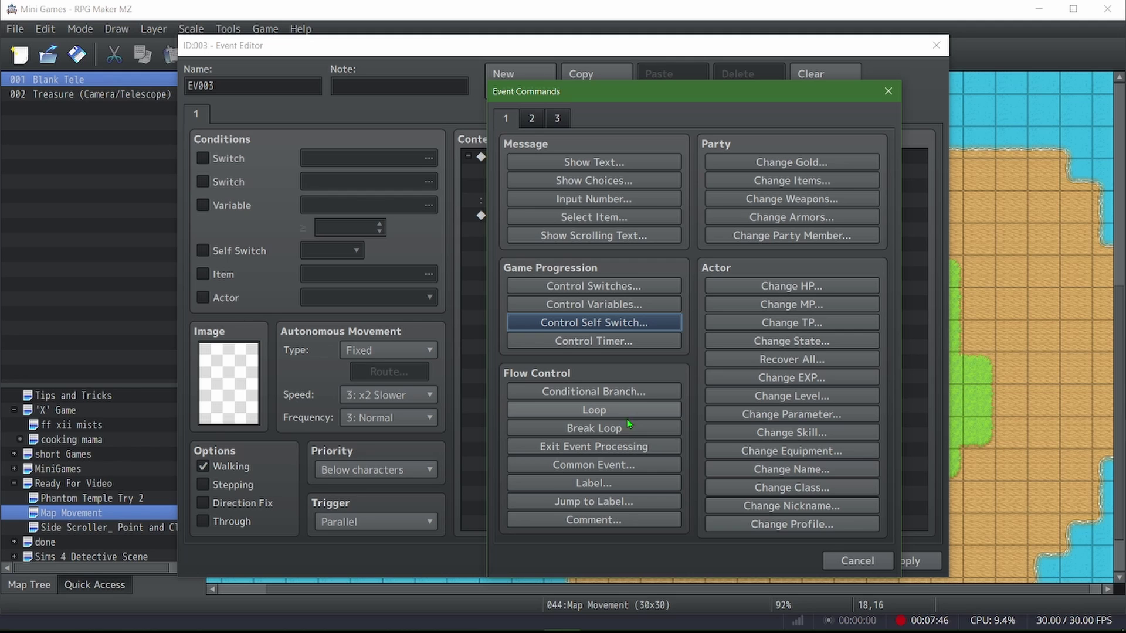
pyautogui.click(612, 483)
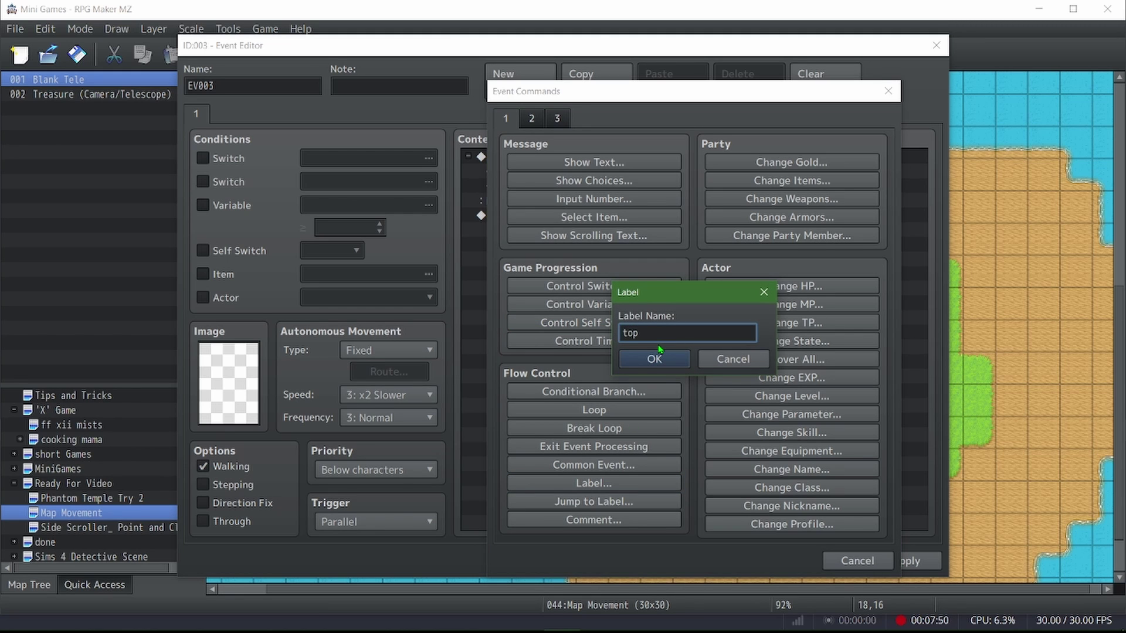
pyautogui.write('top')
pyautogui.click(656, 358)
# Add a Jump to Label command targeting "top" after the end of the conditional branch.
pyautogui.doubleClick(534, 230)
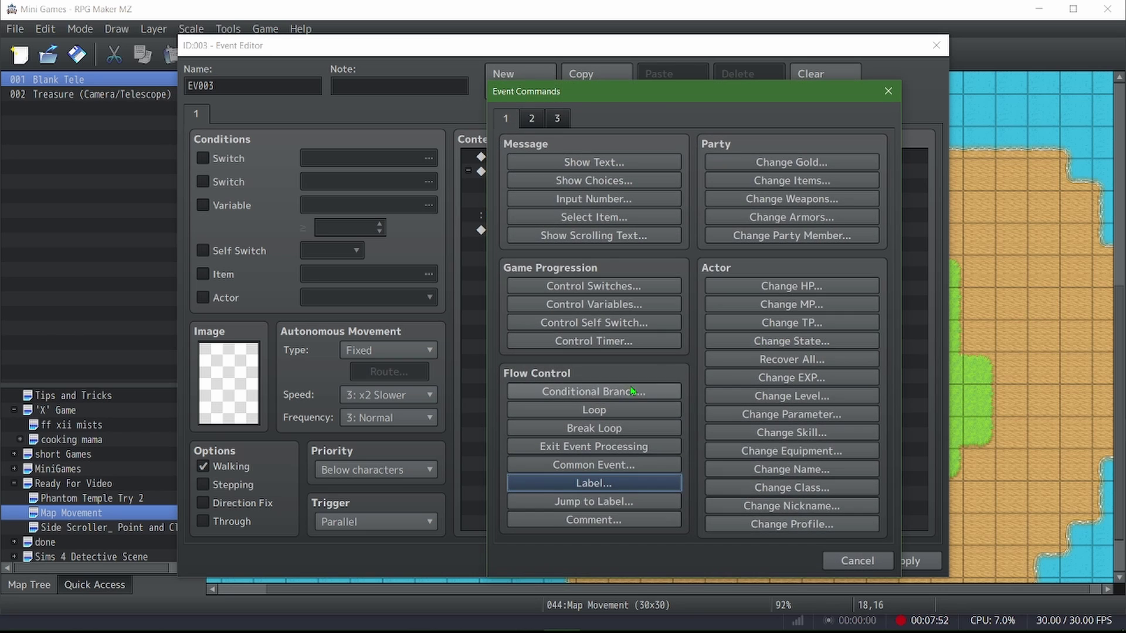
pyautogui.click(605, 503)
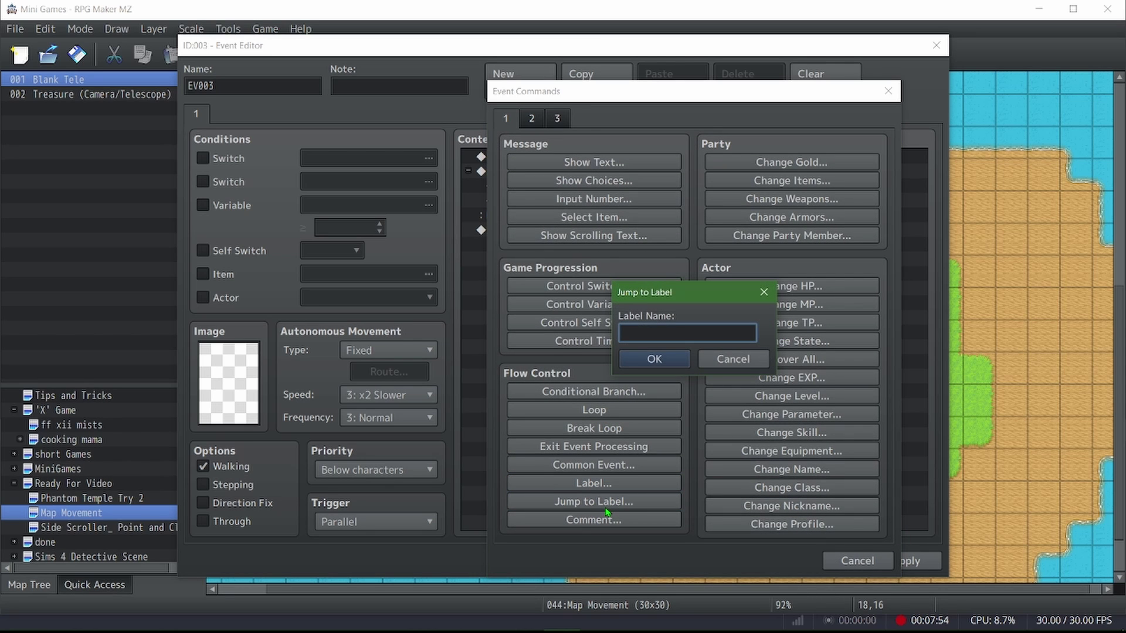
pyautogui.write('top')
pyautogui.click(638, 360)
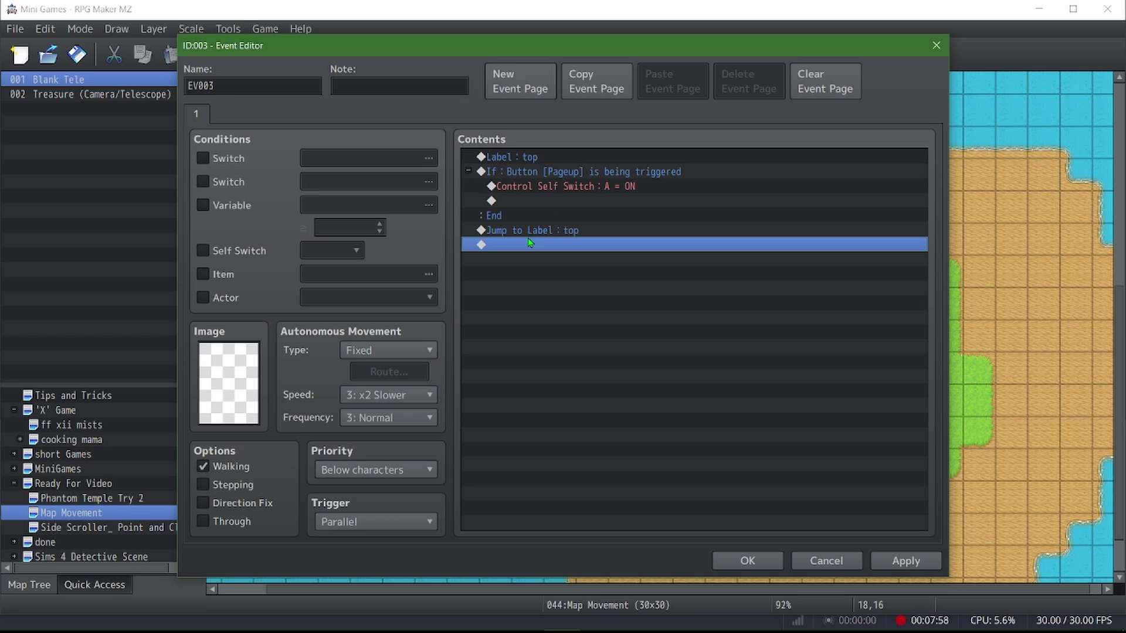
# Insert a 1-frame Wait command just before the jump to label "top".
pyautogui.rightClick(529, 242)
pyautogui.click(551, 239)
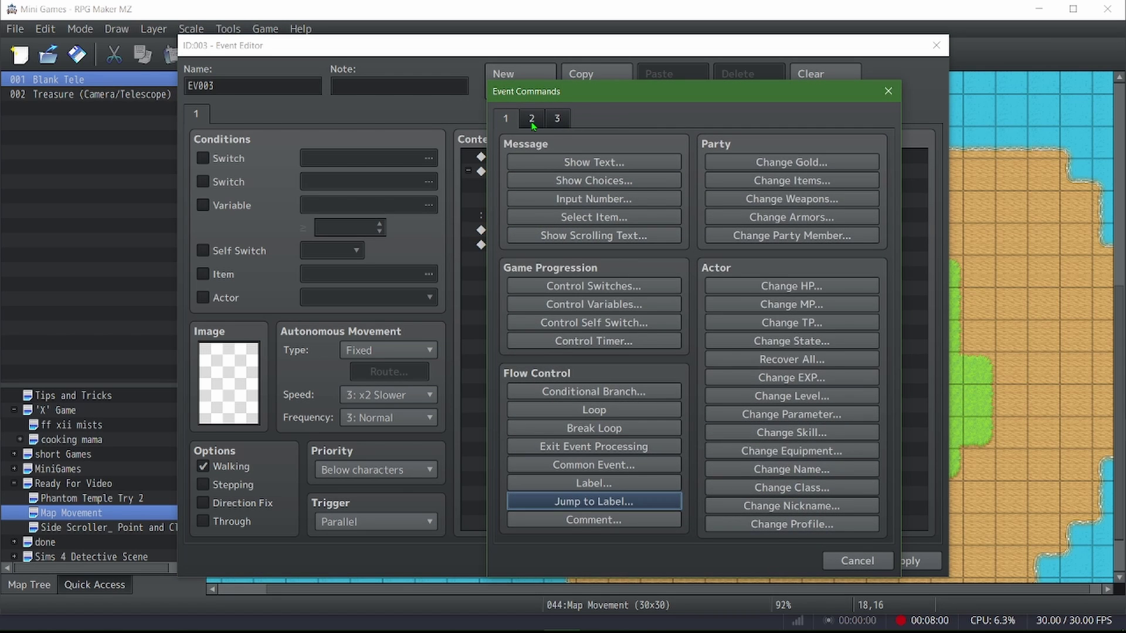
pyautogui.click(531, 121)
pyautogui.click(752, 163)
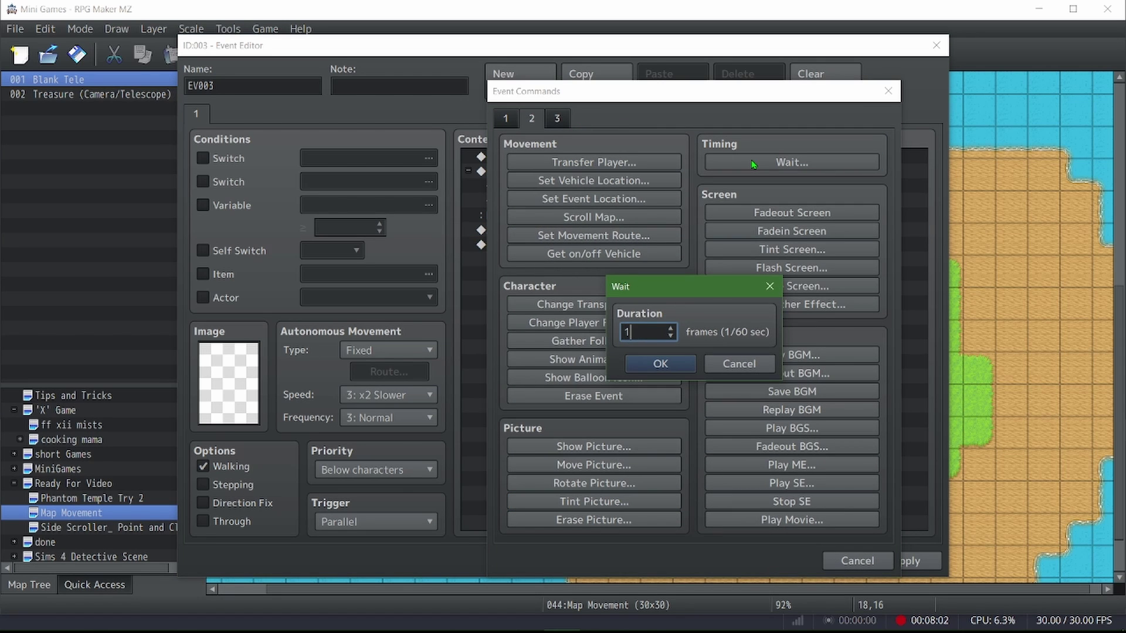
pyautogui.click(640, 368)
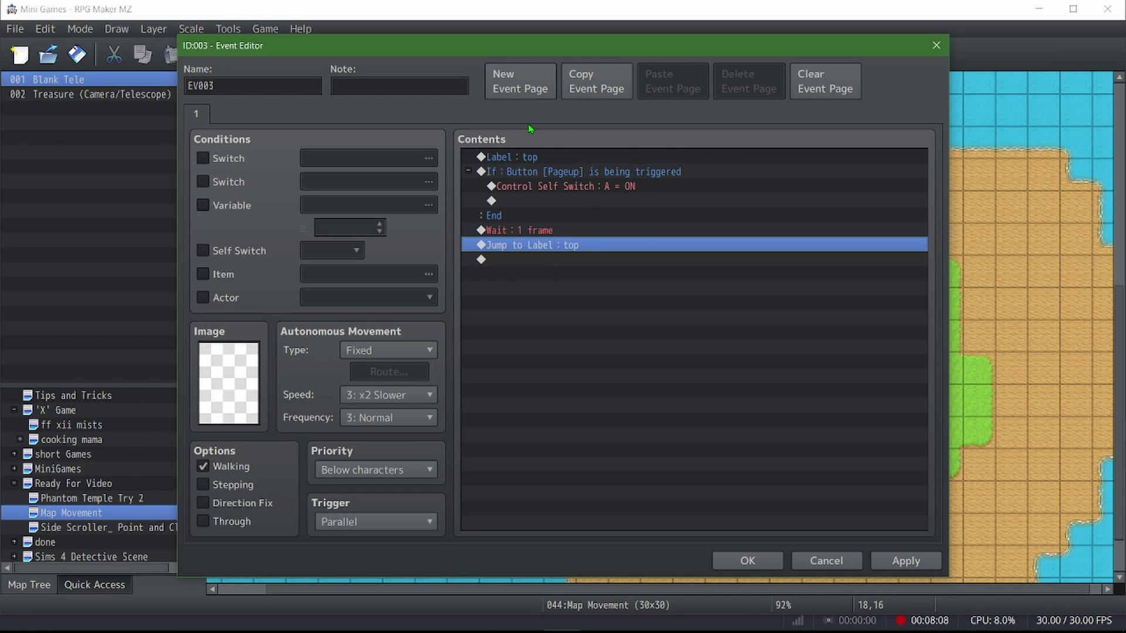
# Add a second event page conditioned on self switch A, and save the event.
pyautogui.click(520, 81)
pyautogui.click(203, 251)
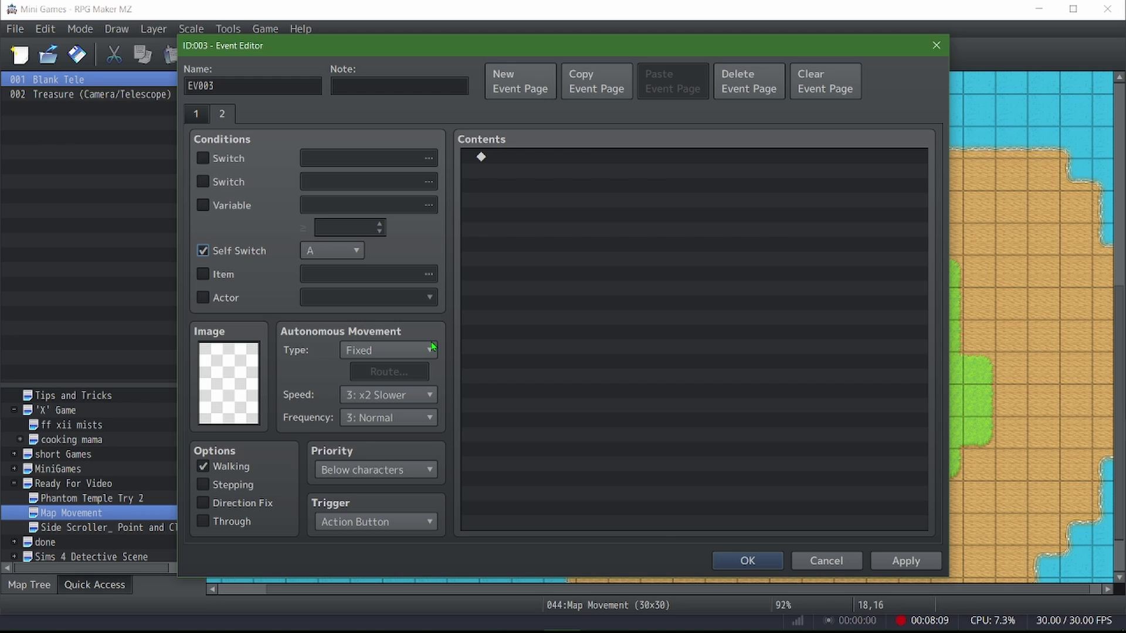
pyautogui.click(740, 561)
# Reopen the event and add a call to common event 0055 Camera ON/Off on its second page, applying the change.
pyautogui.doubleClick(743, 216)
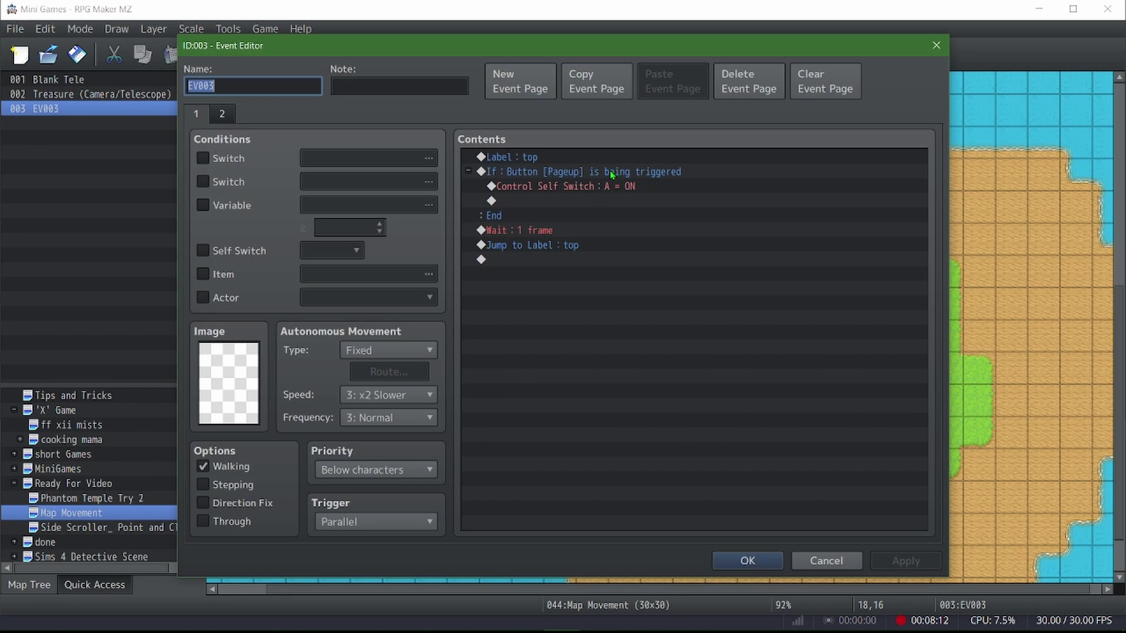
pyautogui.click(225, 115)
pyautogui.doubleClick(572, 163)
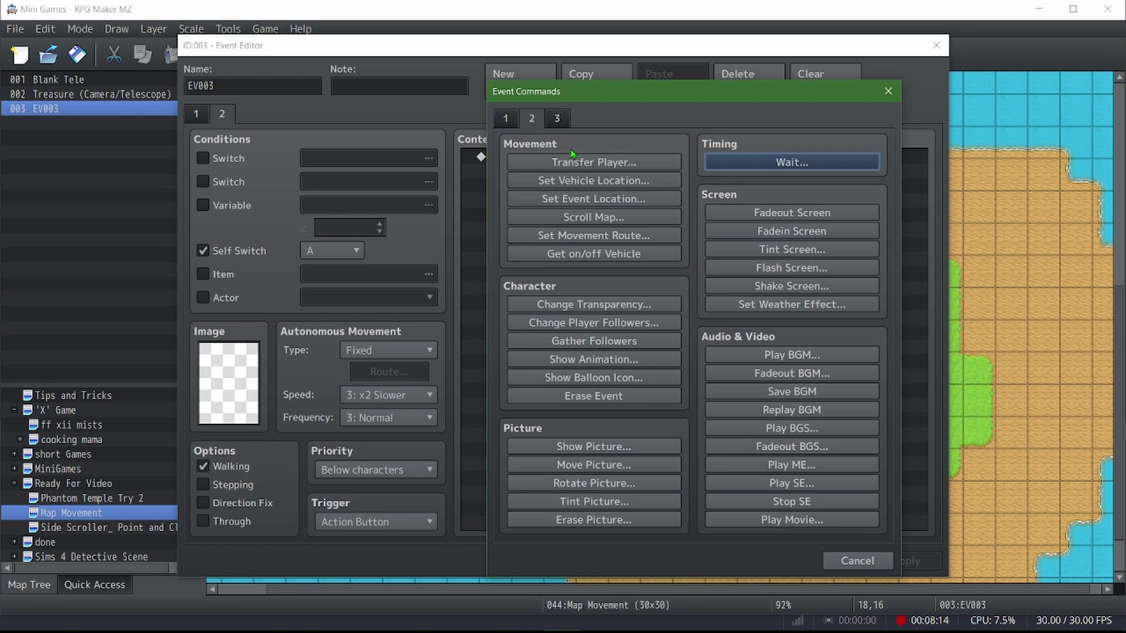
pyautogui.click(506, 119)
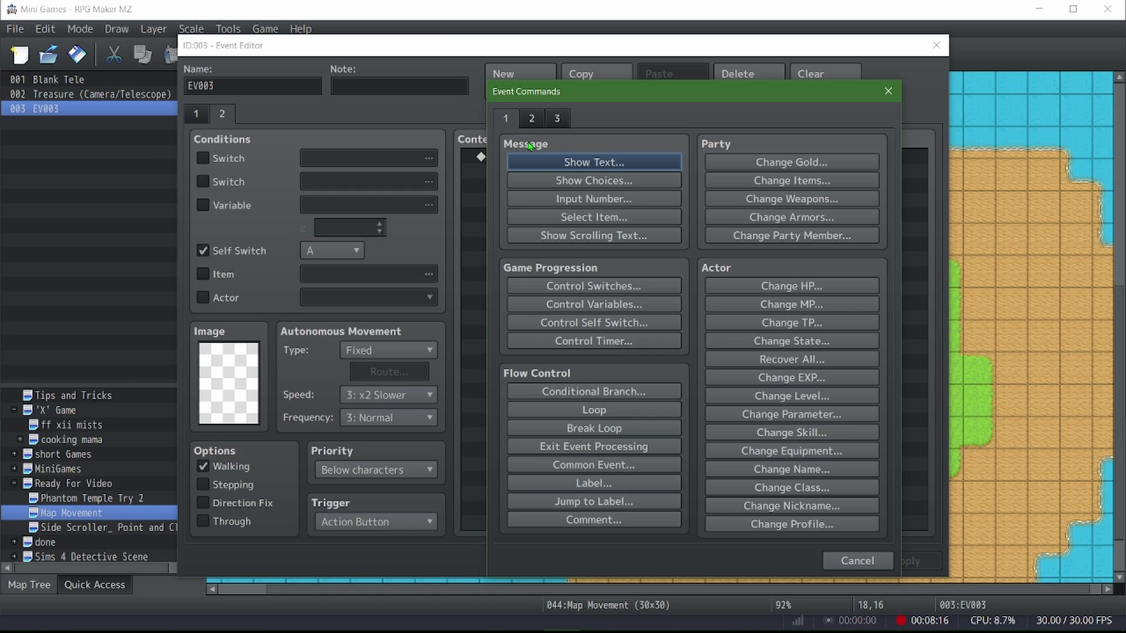
pyautogui.click(536, 125)
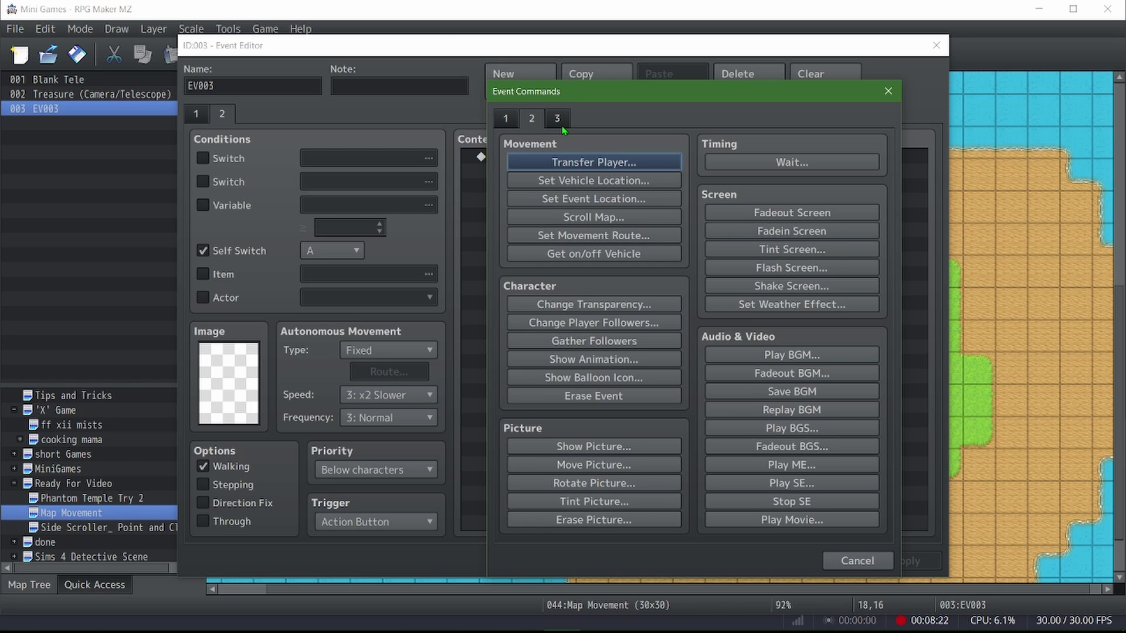
pyautogui.click(562, 126)
pyautogui.click(507, 125)
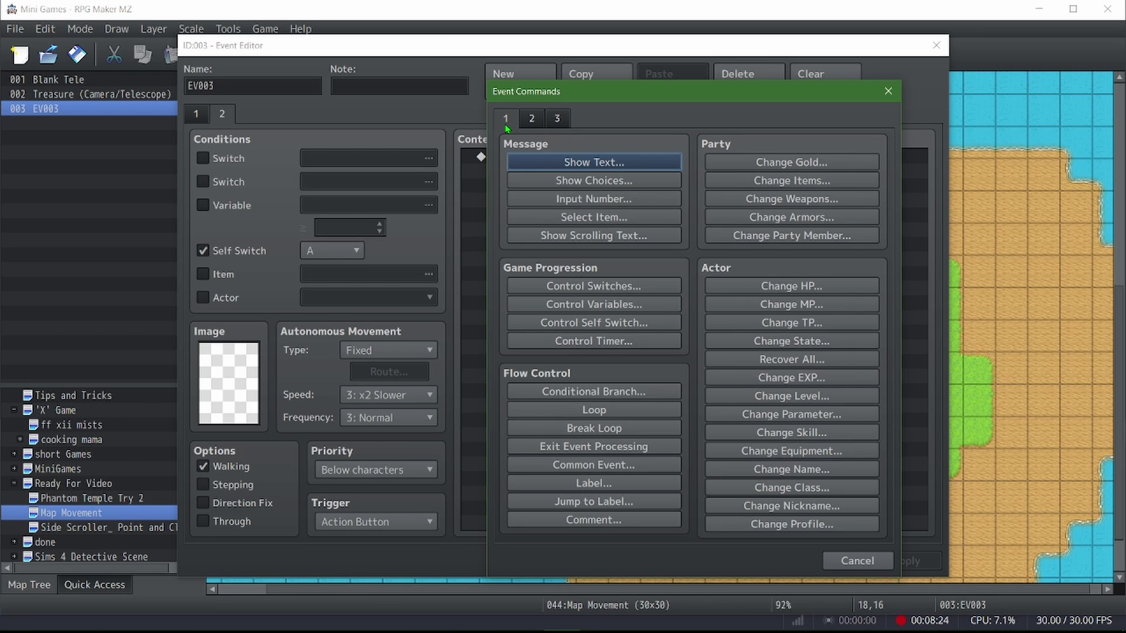
pyautogui.click(601, 465)
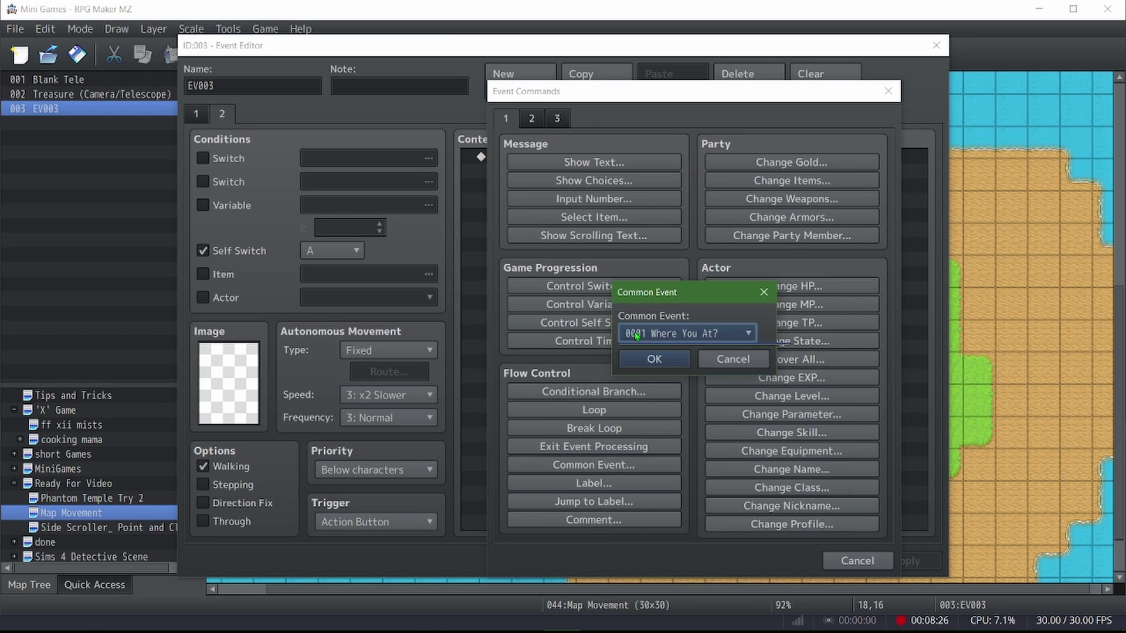
pyautogui.click(639, 330)
pyautogui.scroll(-10, 659, 419)
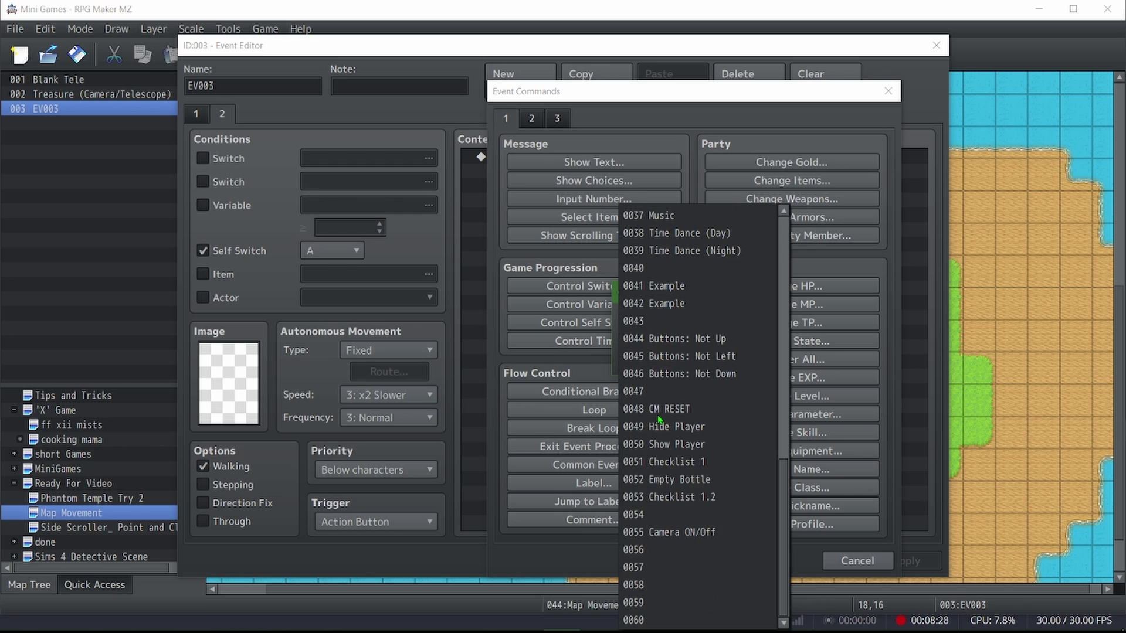
pyautogui.click(674, 532)
pyautogui.click(656, 360)
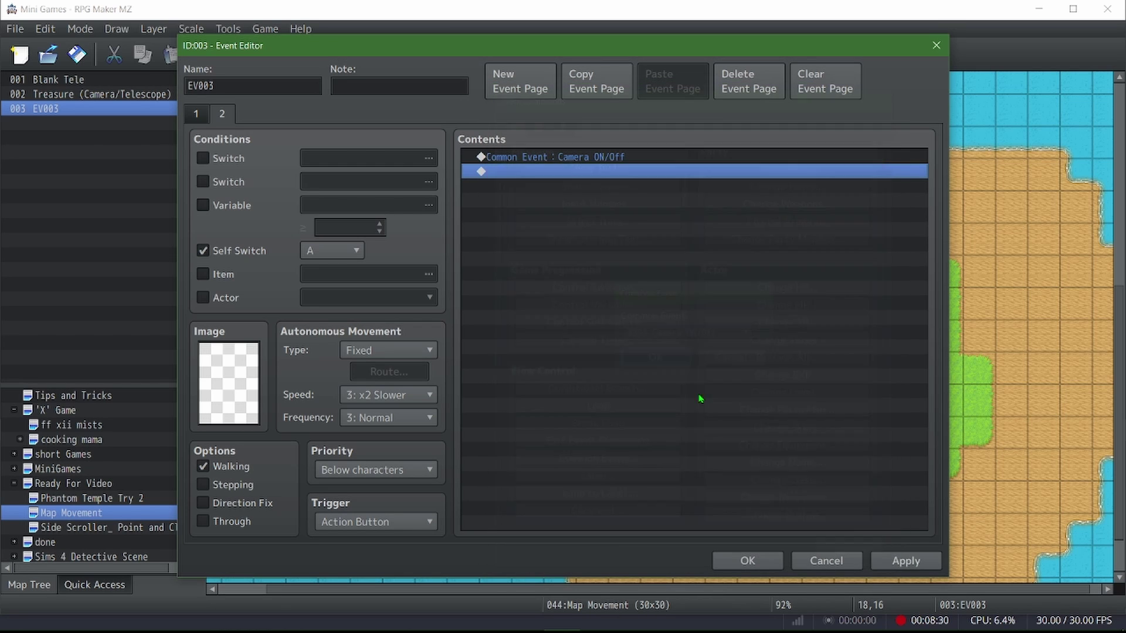
pyautogui.click(894, 564)
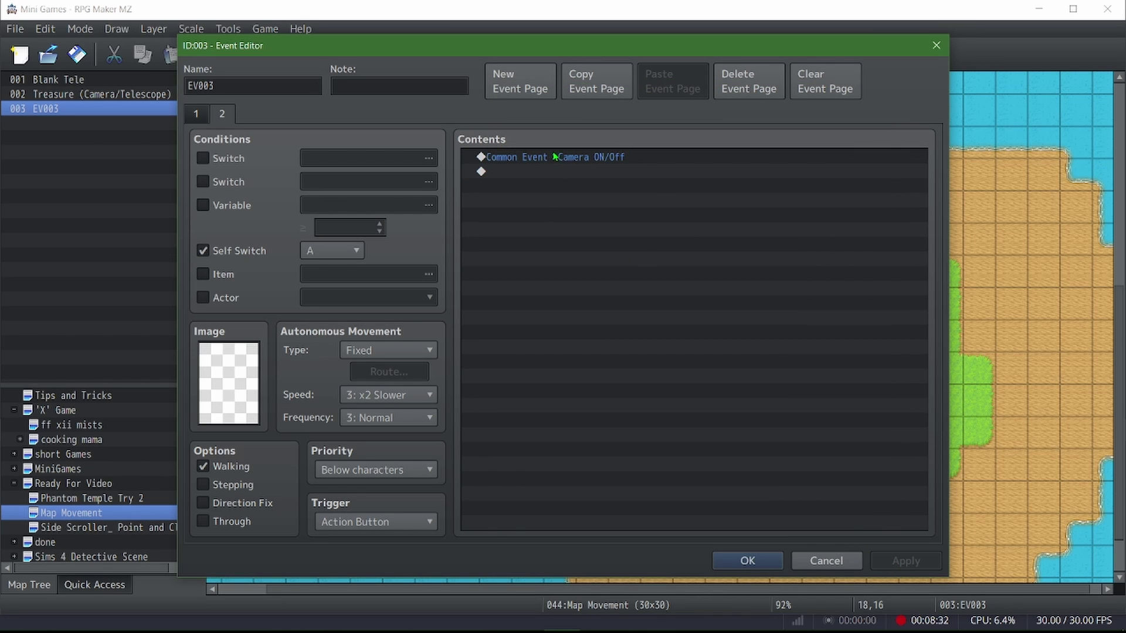
# Add item 0092 Camera/Telescope as a condition of the second event page, and return to the first page.
pyautogui.click(211, 275)
pyautogui.click(363, 273)
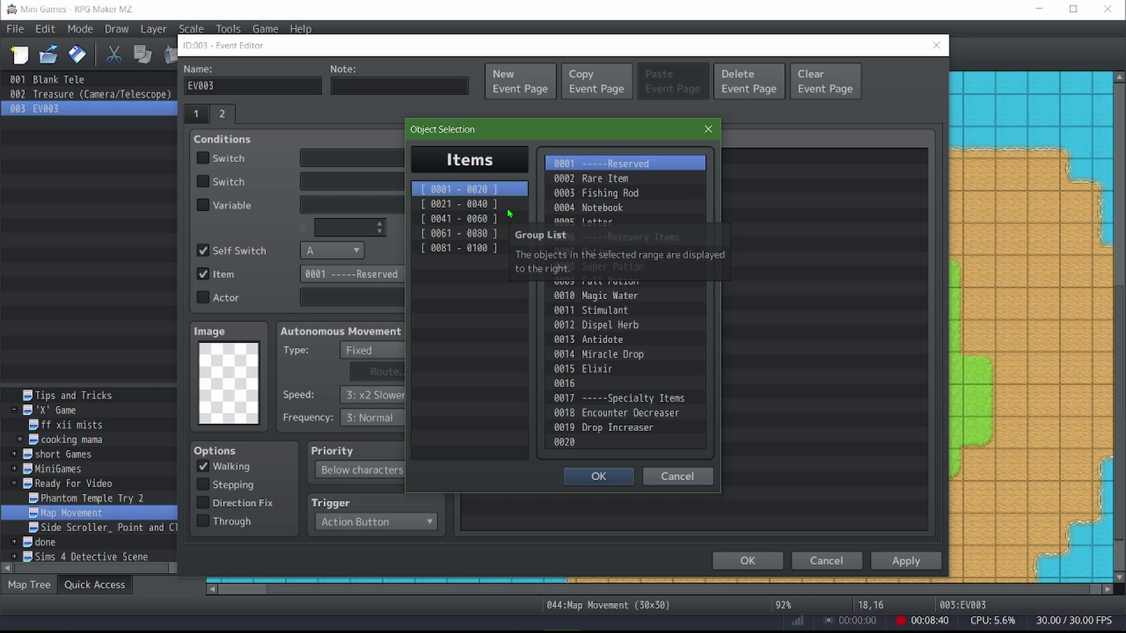
pyautogui.click(493, 247)
pyautogui.doubleClick(614, 326)
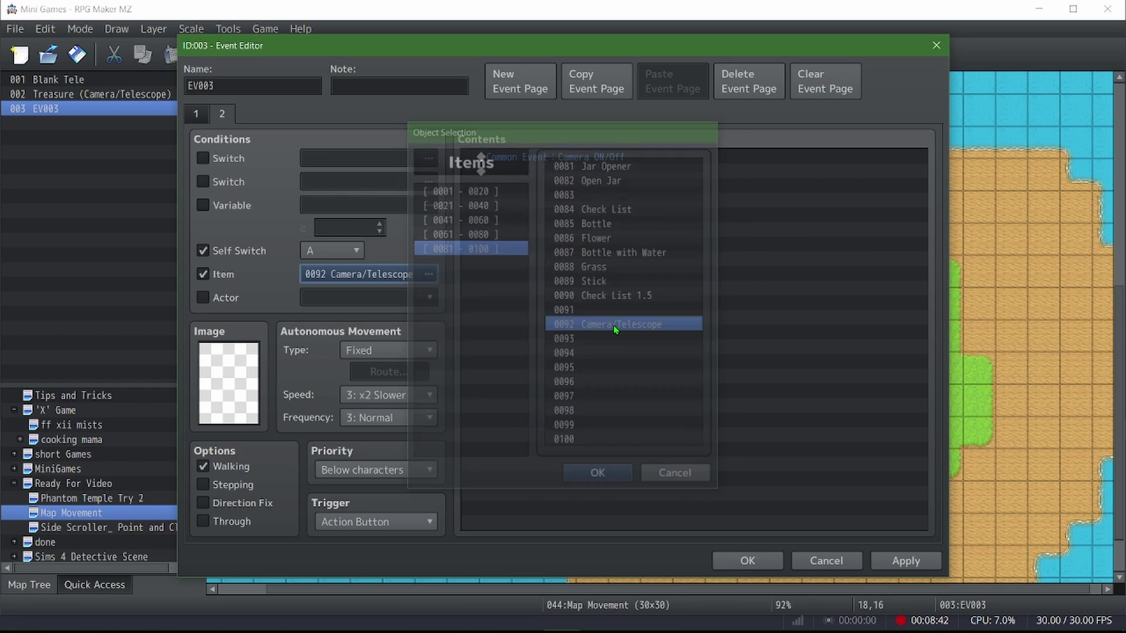
pyautogui.click(196, 114)
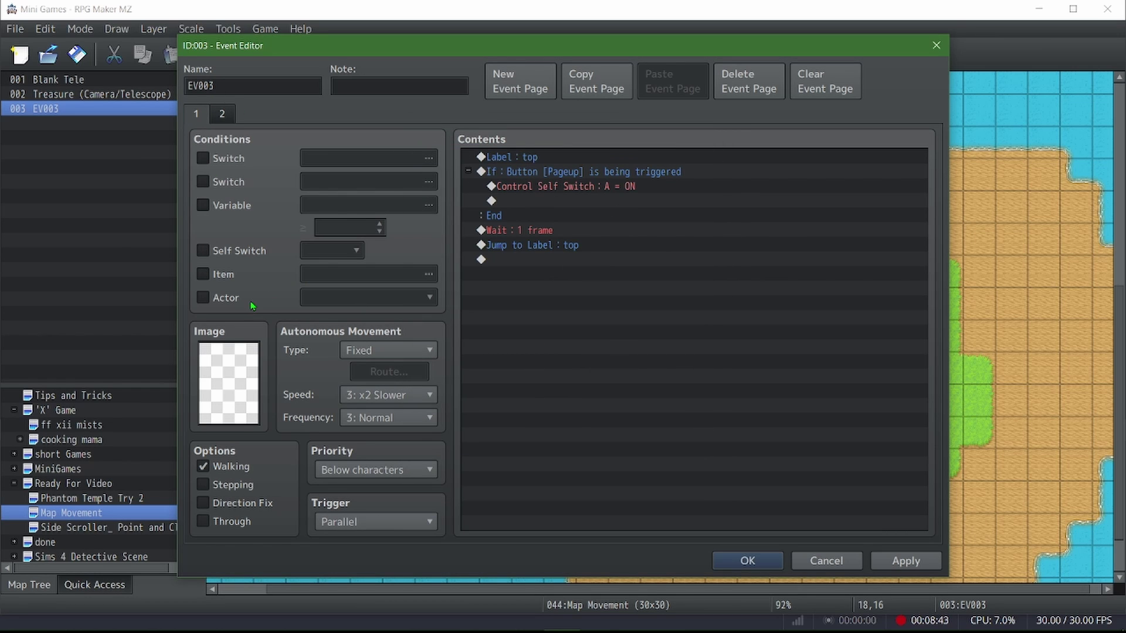
pyautogui.click(228, 281)
pyautogui.click(429, 274)
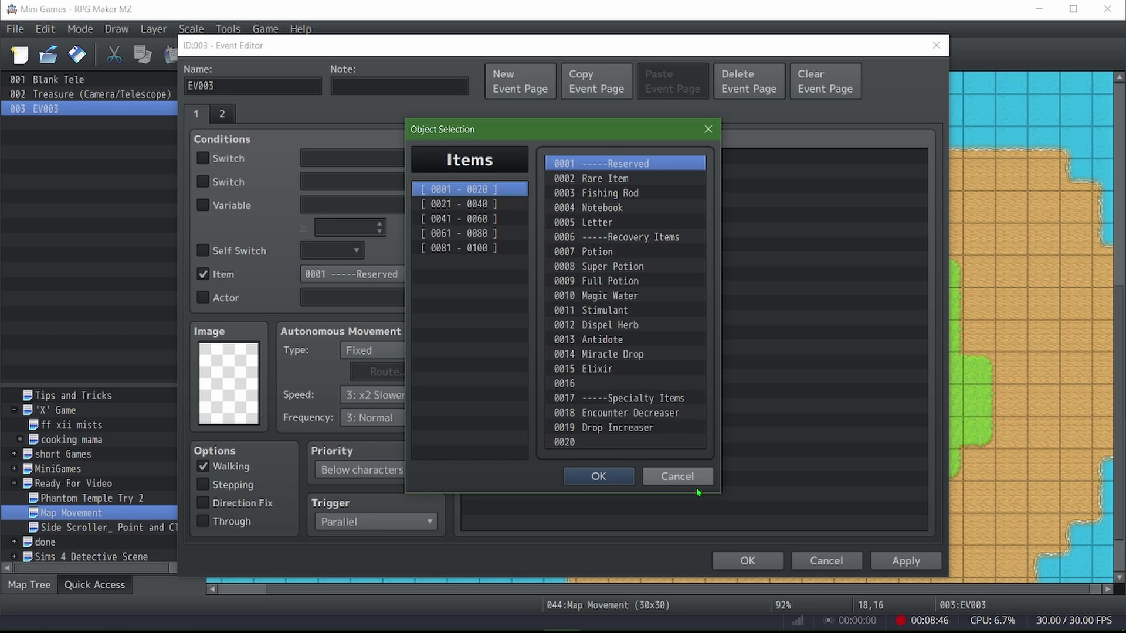
pyautogui.click(674, 478)
pyautogui.click(236, 277)
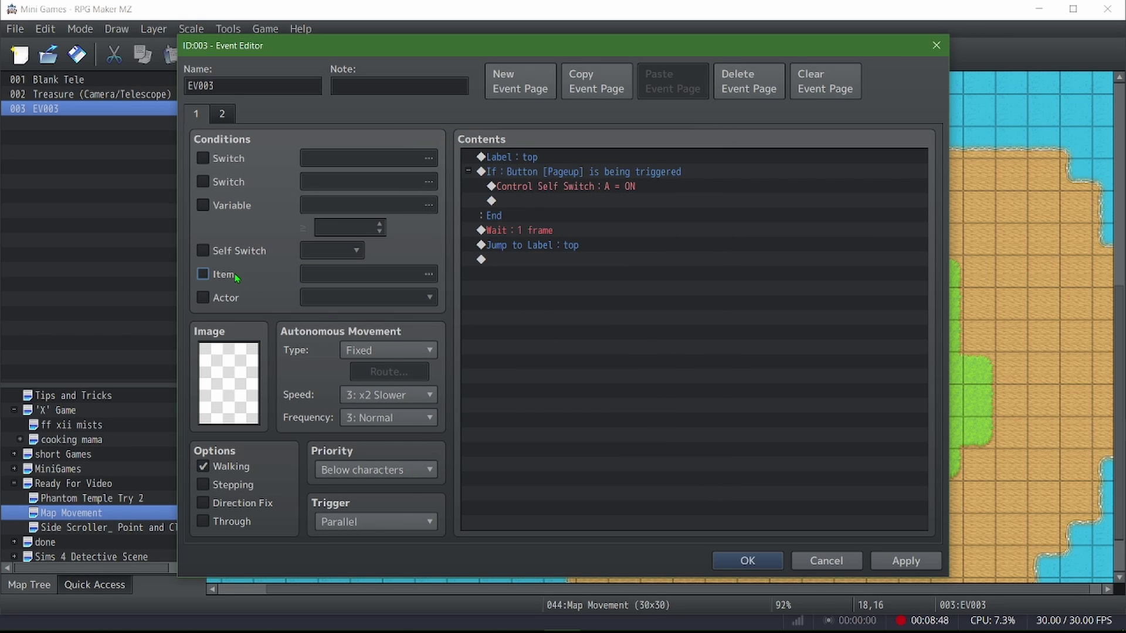
# On the second event page, remove the item condition and add a command that turns self switch A off after the common event call.
pyautogui.click(218, 112)
pyautogui.click(223, 274)
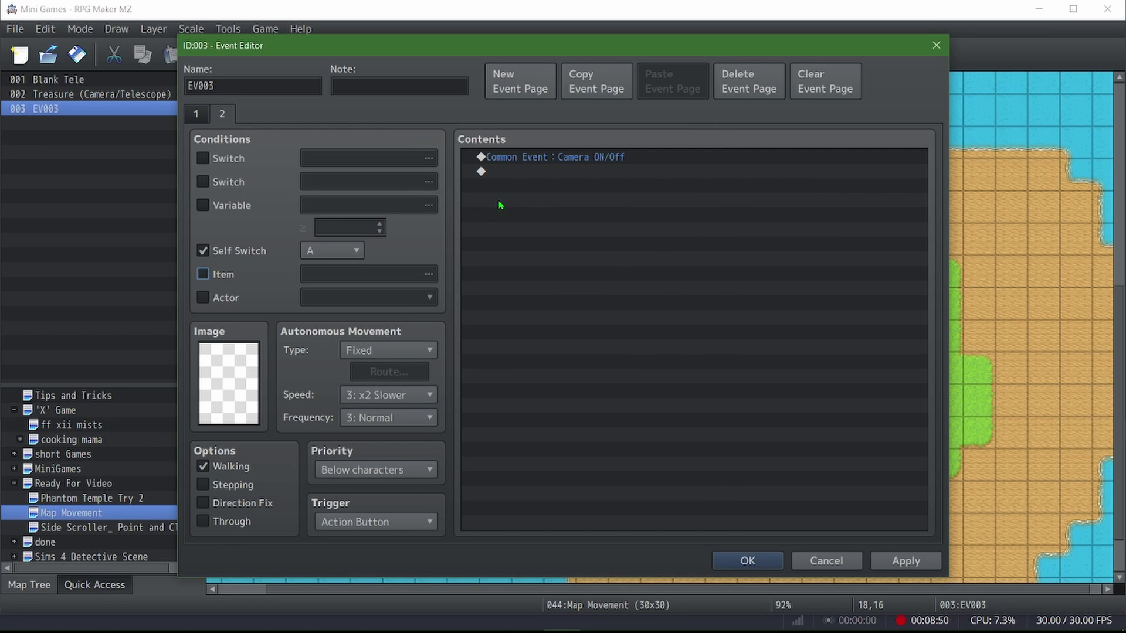
pyautogui.doubleClick(554, 174)
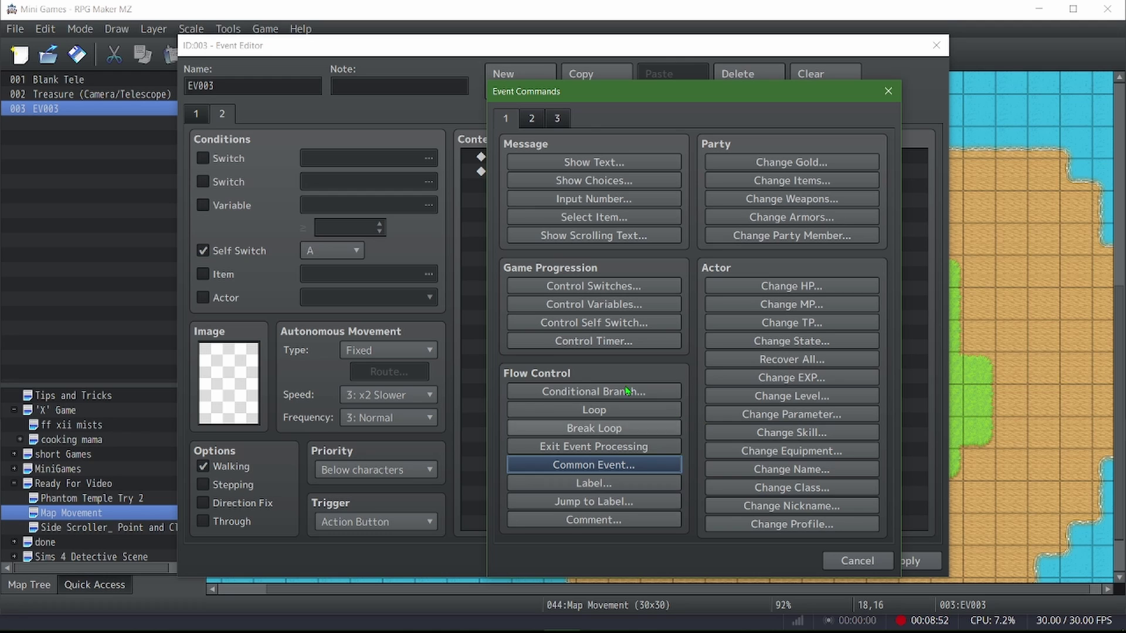
pyautogui.click(631, 324)
pyautogui.click(704, 358)
pyautogui.click(662, 387)
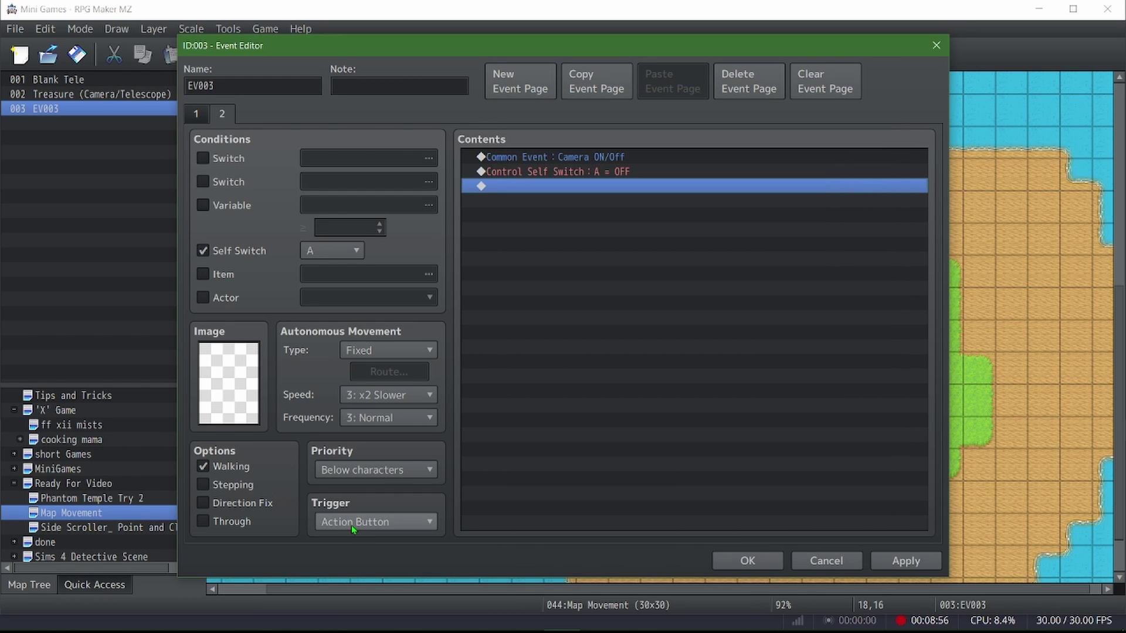
# Set the second page's trigger to Autorun, apply the change, and confirm the event from its first page.
pyautogui.scroll(-2, 354, 522)
pyautogui.scroll(1, 354, 522)
pyautogui.scroll(-3, 380, 525)
pyautogui.scroll(1, 379, 525)
pyautogui.click(906, 561)
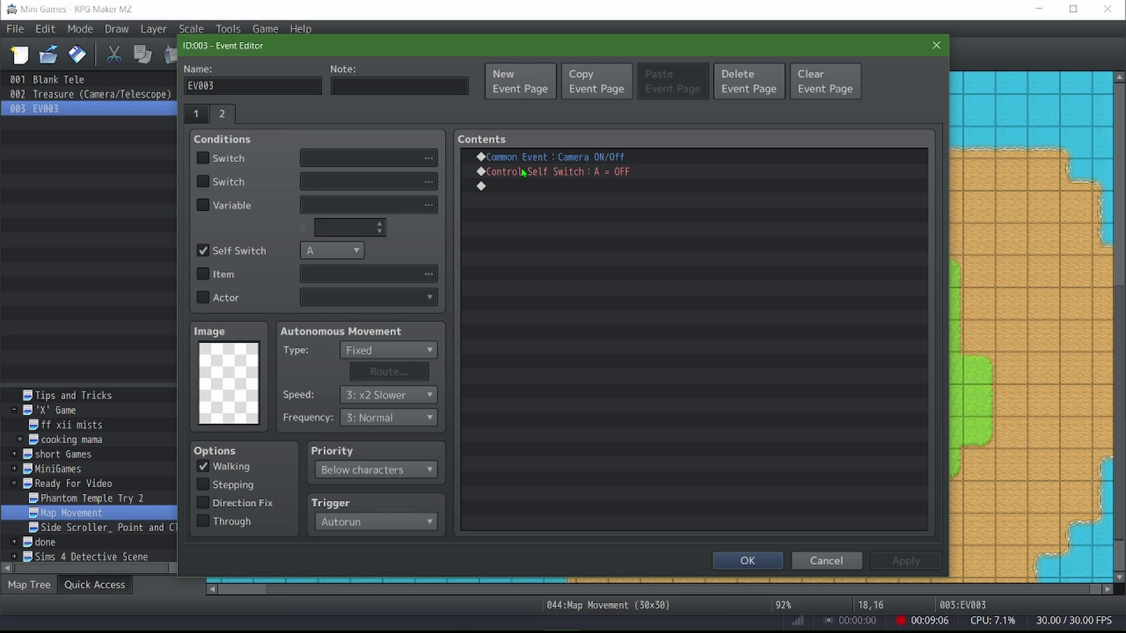
pyautogui.click(198, 120)
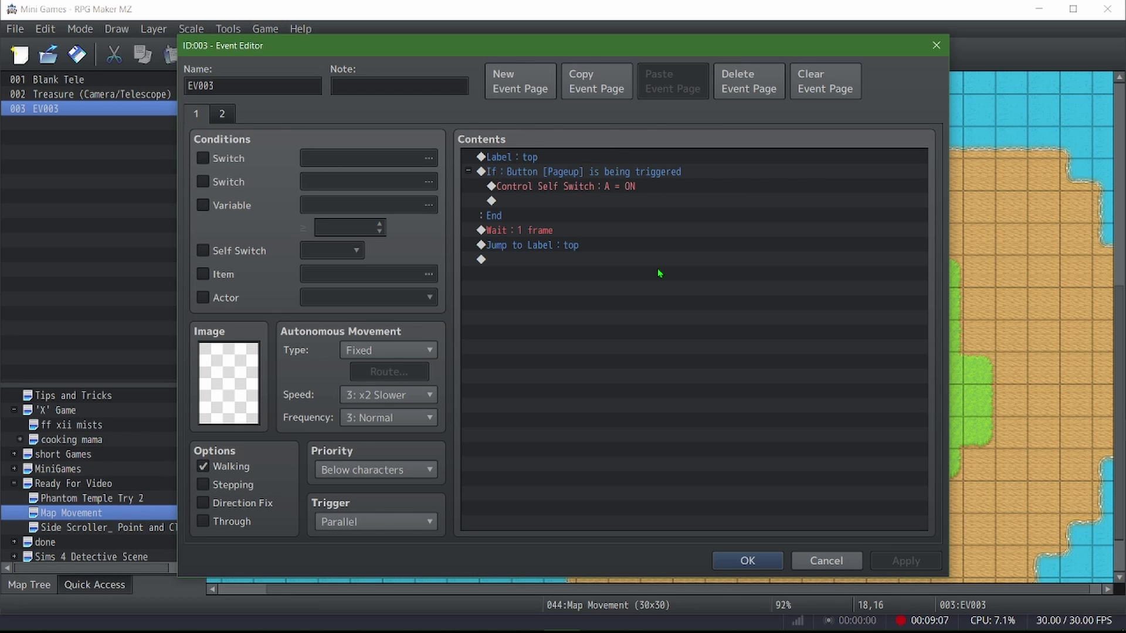
pyautogui.click(740, 560)
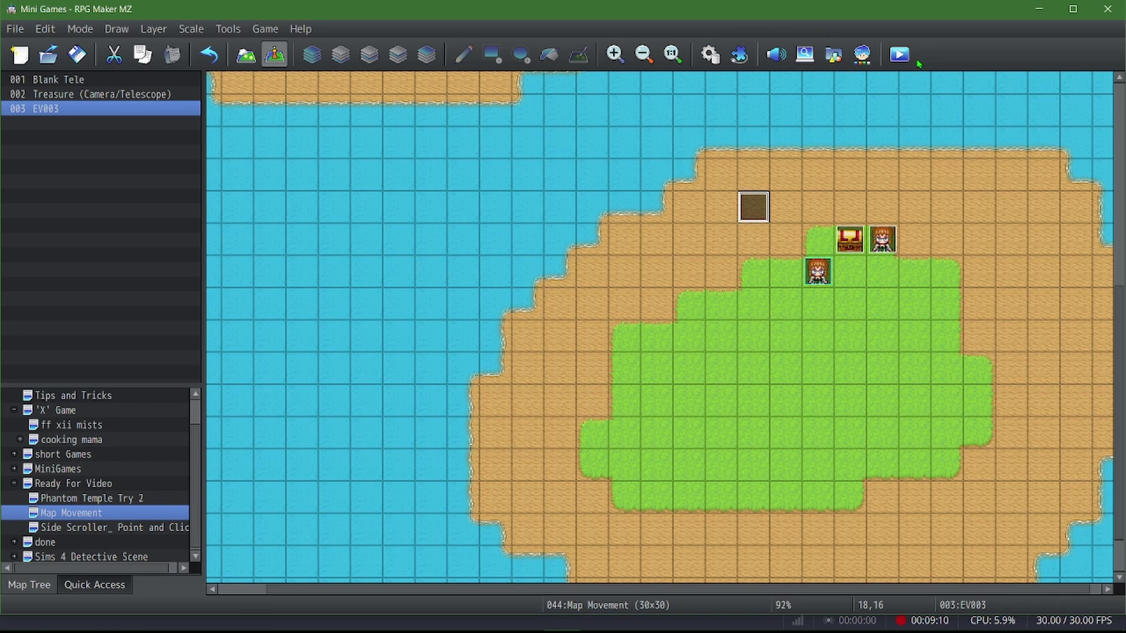
# Start a playtest with a new game and turn on the FPS counter.
pyautogui.click(900, 54)
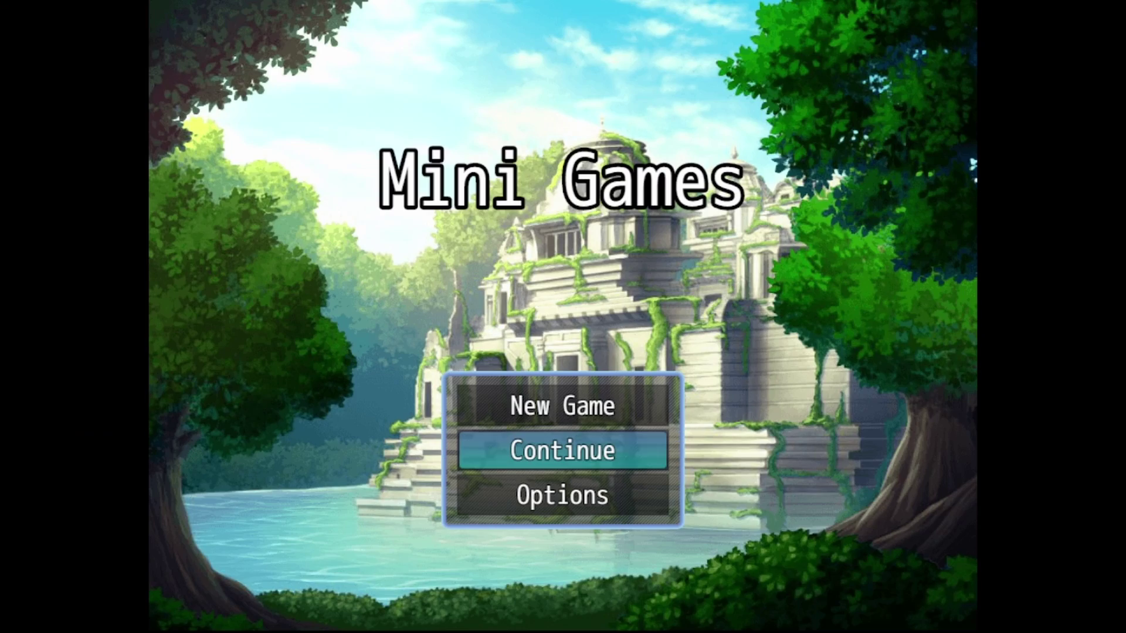
pyautogui.press('Up')
pyautogui.press('Return')
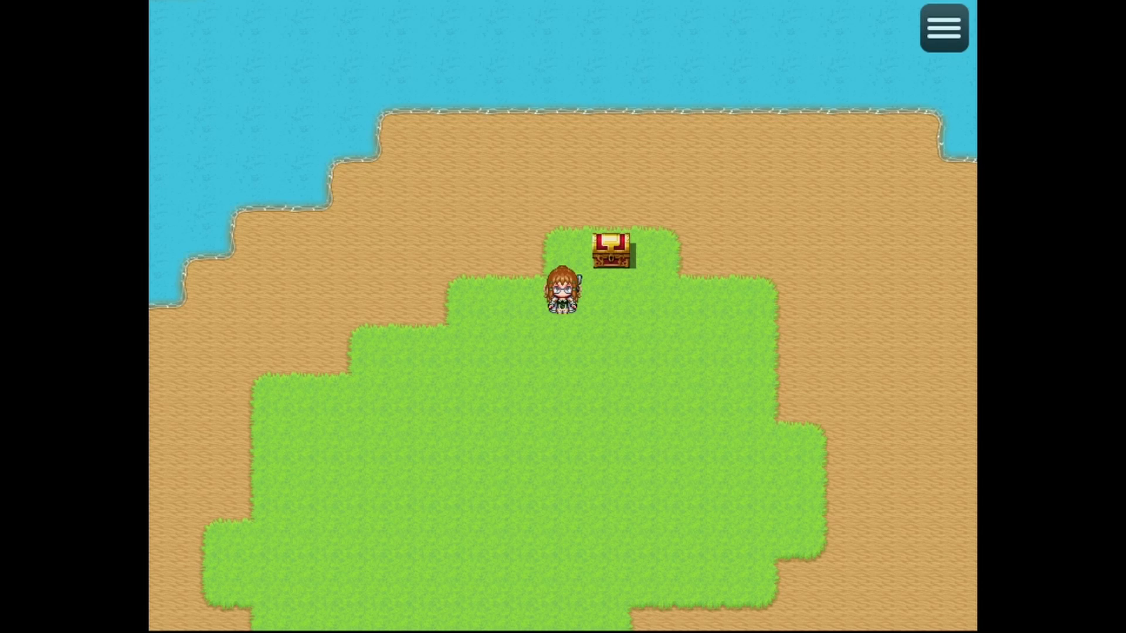
pyautogui.press('F8')
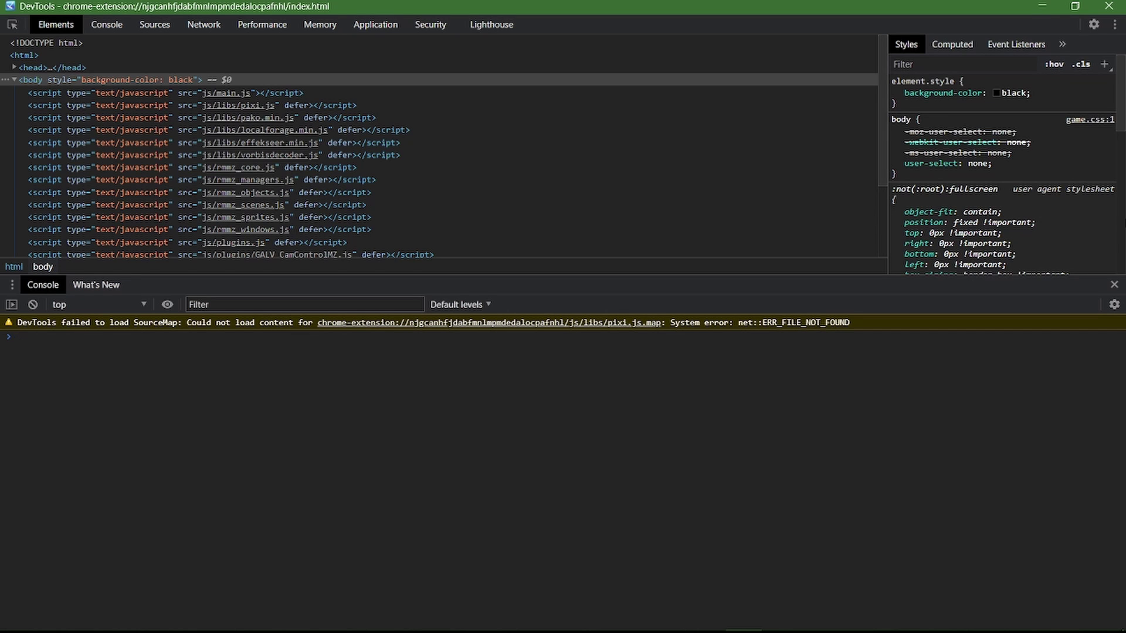
pyautogui.hotkey('alt', 'Tab')
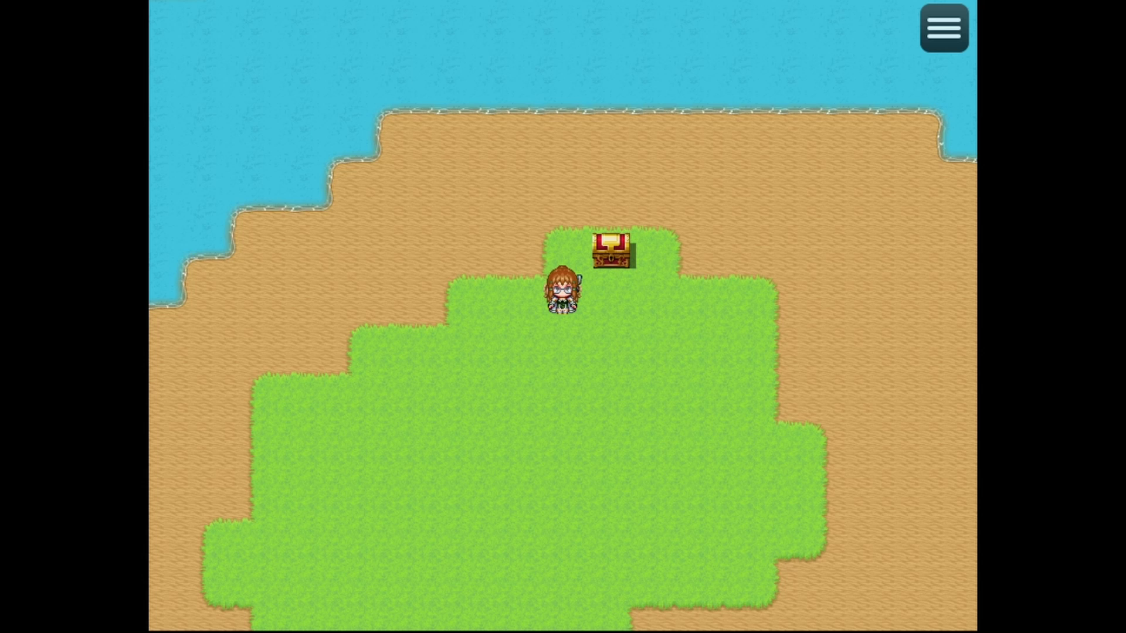
pyautogui.press('F2')
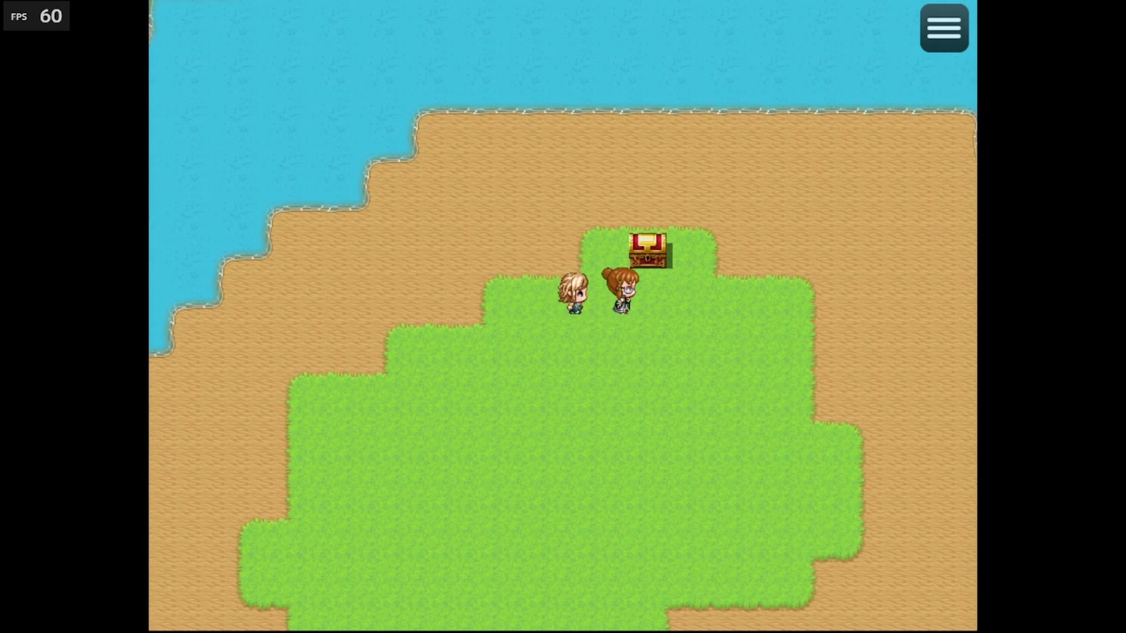
# Check the Key Item category of the party's inventory and return to the map.
pyautogui.press('Escape')
pyautogui.press('Return')
pyautogui.press('Left')
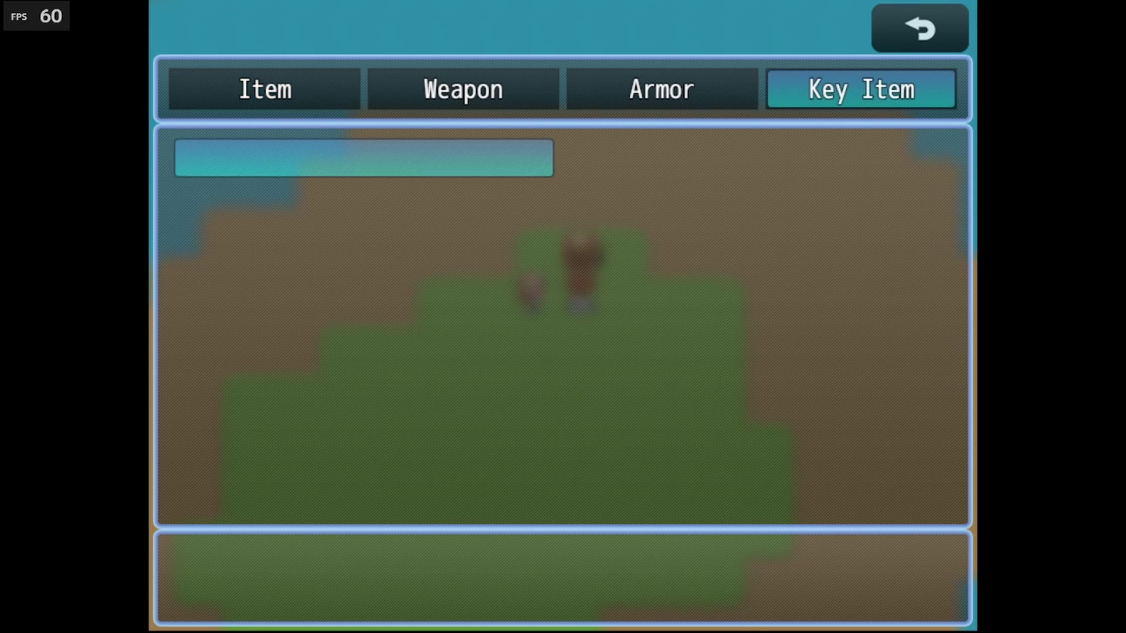
pyautogui.press('Escape')
pyautogui.press('Escape')
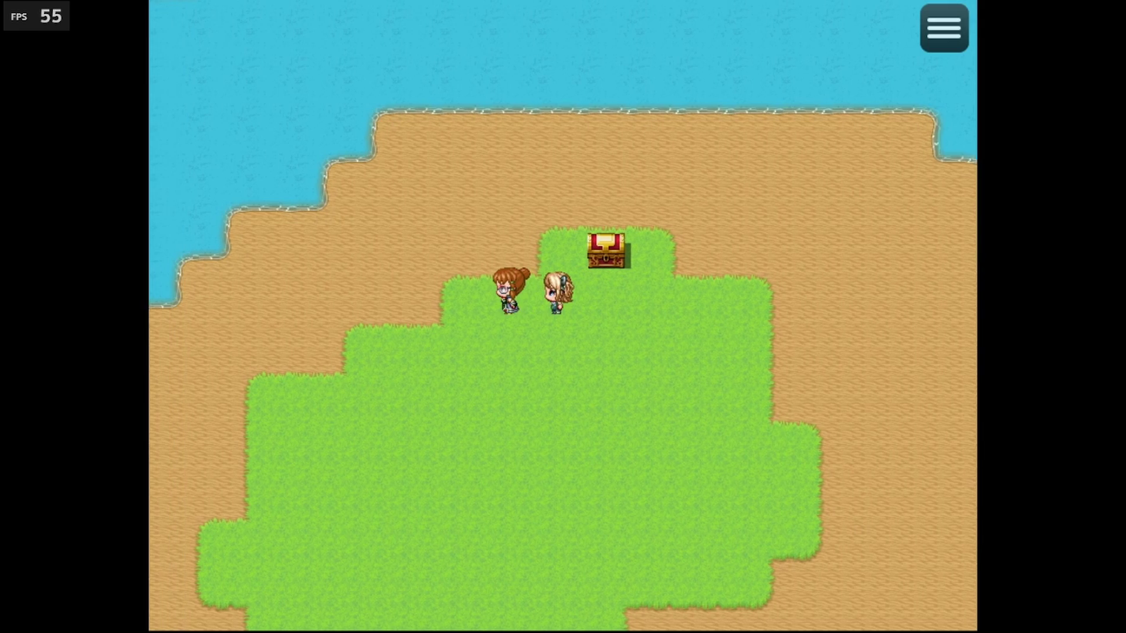
# Test the camera toggle while moving the party up and left across the island, and dismiss its End message.
pyautogui.click(538, 270)
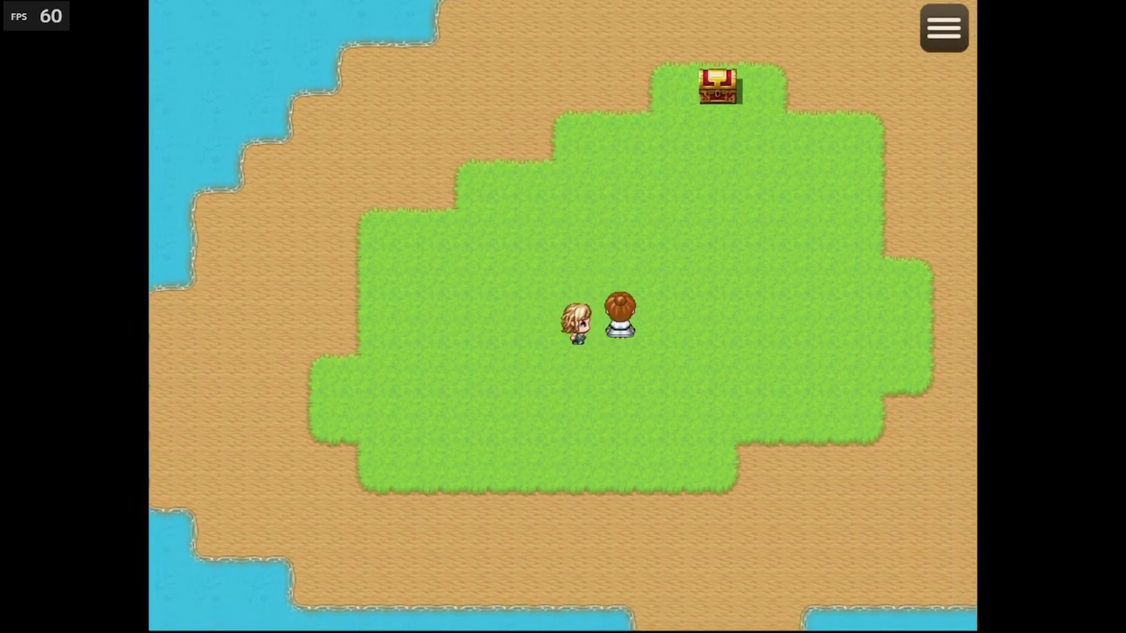
pyautogui.press('Up')
pyautogui.press('Left')
pyautogui.press('Left')
pyautogui.press('Up')
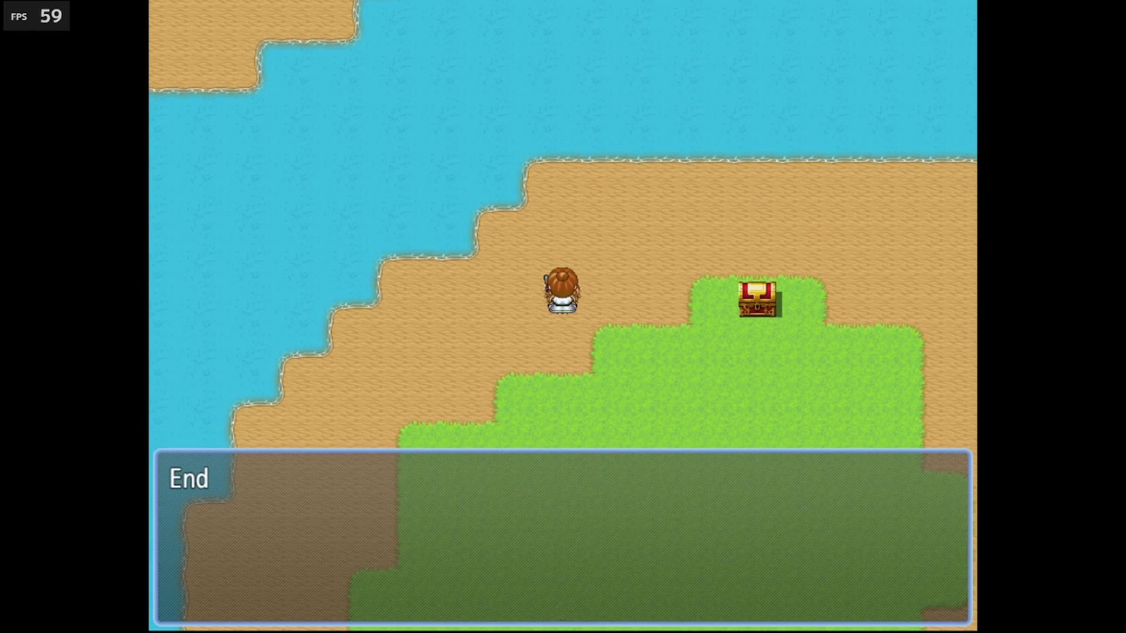
pyautogui.press('Return')
# Walk the party around the grass area in all directions to check normal movement after the camera mode.
pyautogui.press('Down')
pyautogui.press('Left')
pyautogui.press('Up')
pyautogui.press('Right')
pyautogui.press('Down')
pyautogui.press('Down')
pyautogui.press('Right')
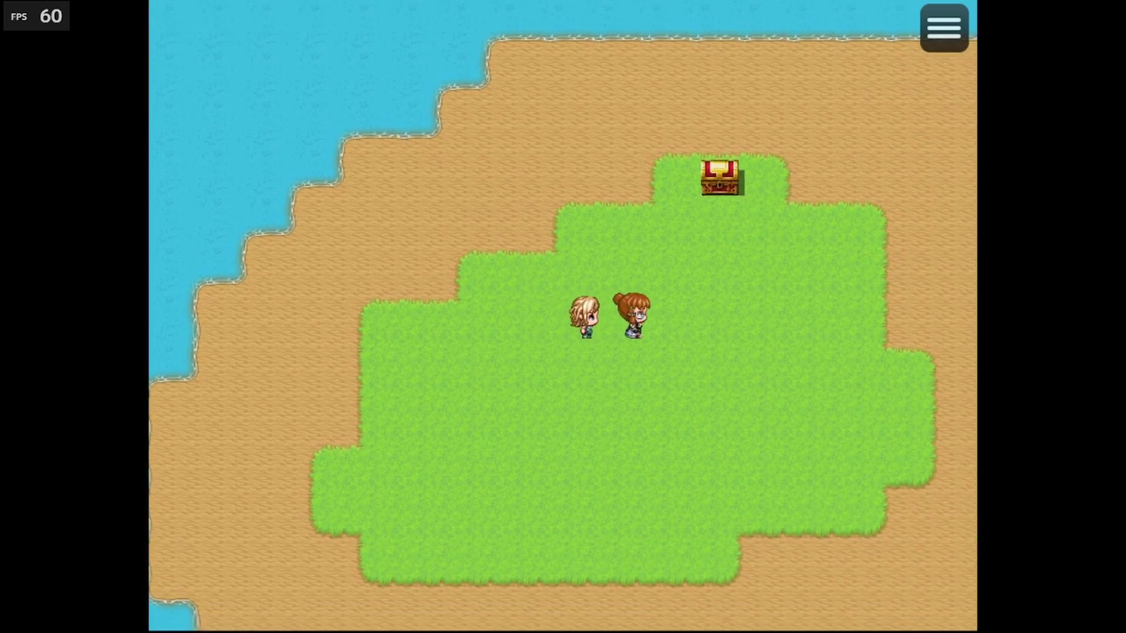
pyautogui.press('Up')
pyautogui.press('Left')
pyautogui.press('Left')
pyautogui.press('Down')
pyautogui.press('Down')
pyautogui.press('Down')
pyautogui.press('Right')
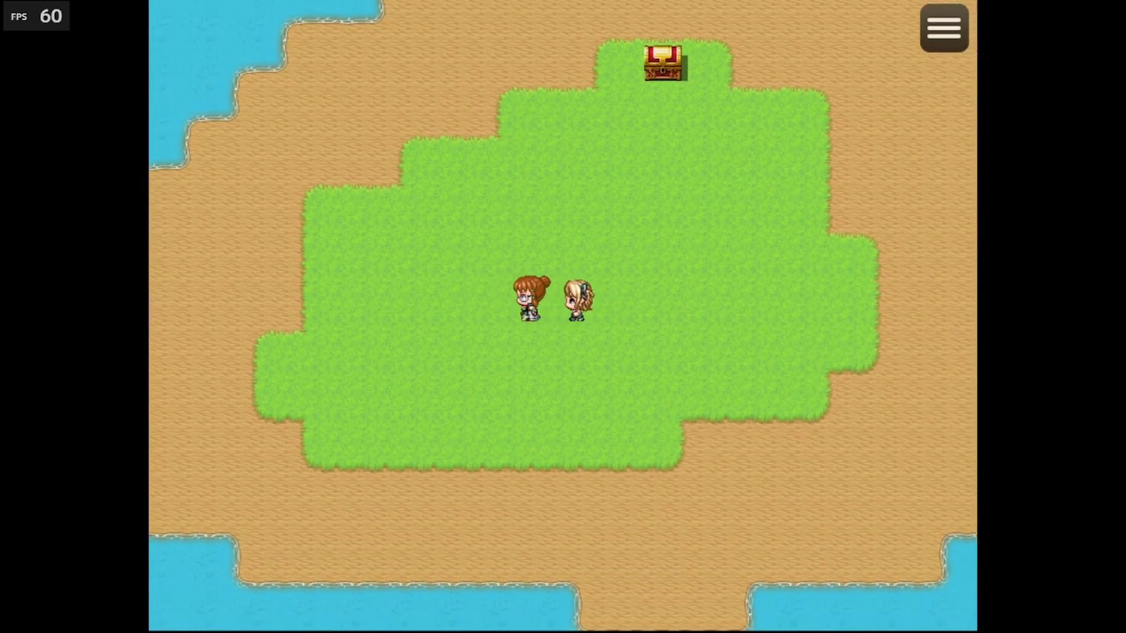
pyautogui.press('Left')
# Repeat the camera toggle test twice, dismissing the End message each time and moving the party after it.
pyautogui.click(540, 278)
pyautogui.click(547, 292)
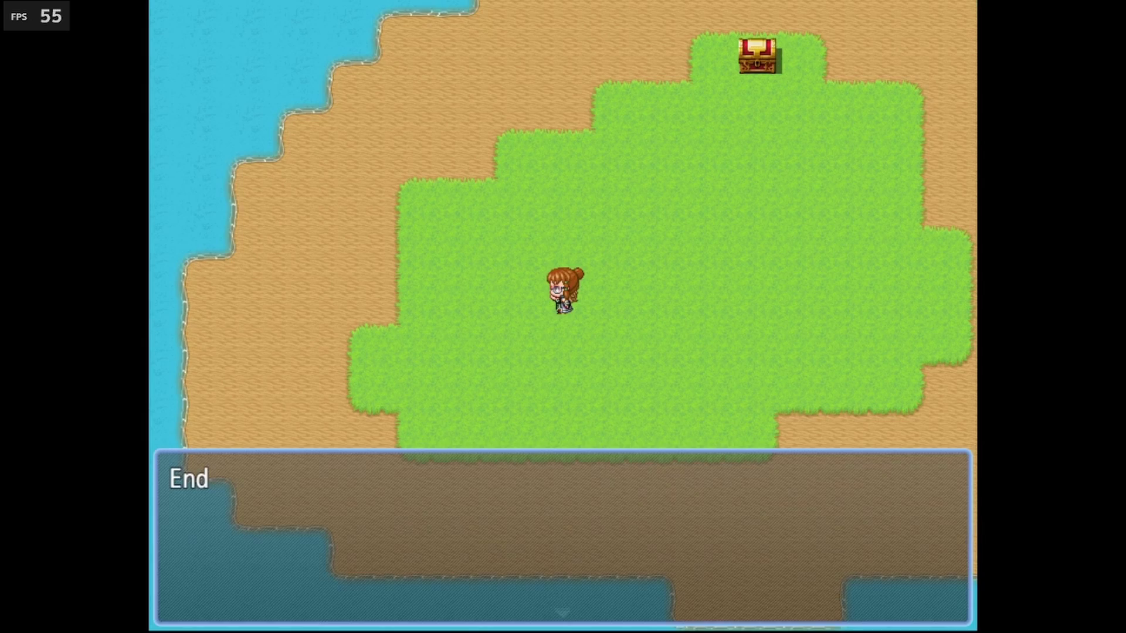
pyautogui.press('Return')
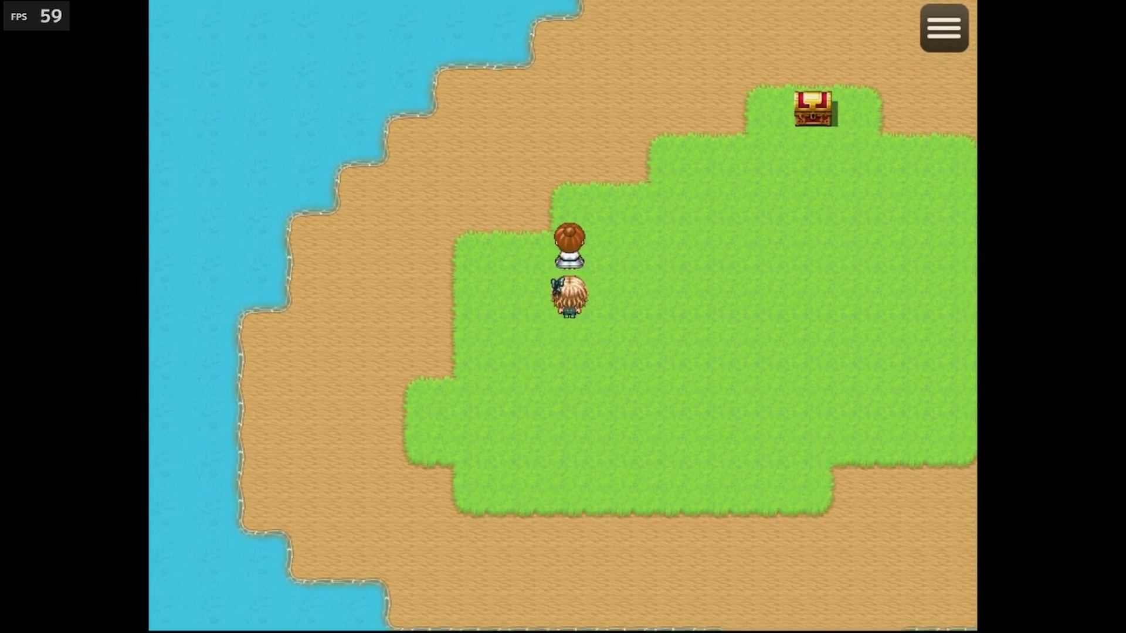
pyautogui.click(560, 276)
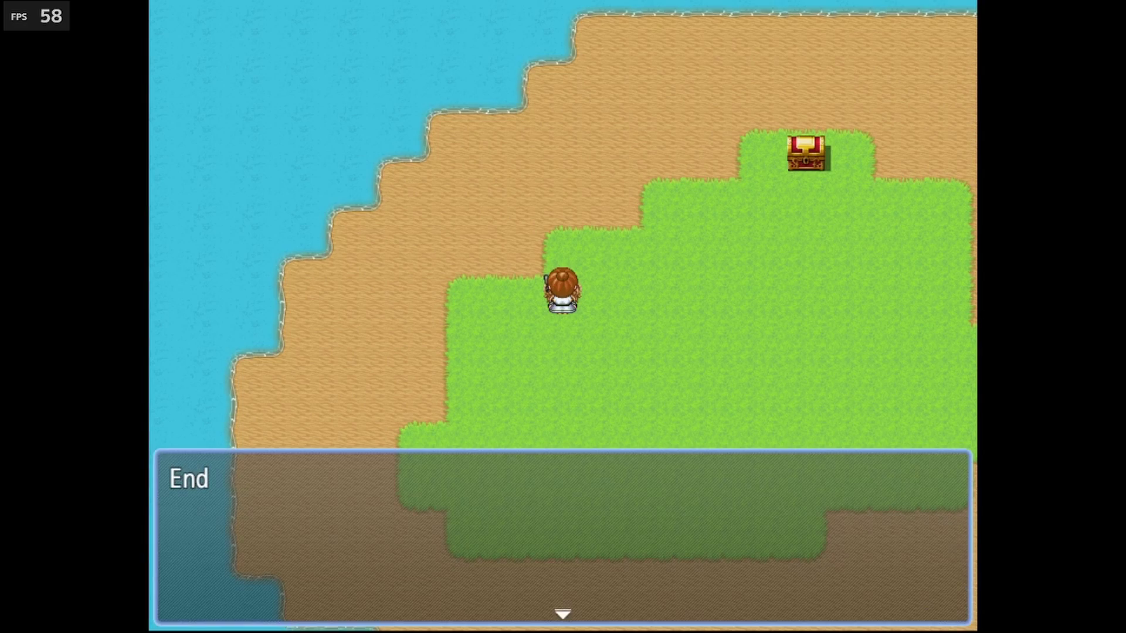
pyautogui.press('Return')
pyautogui.press('Down')
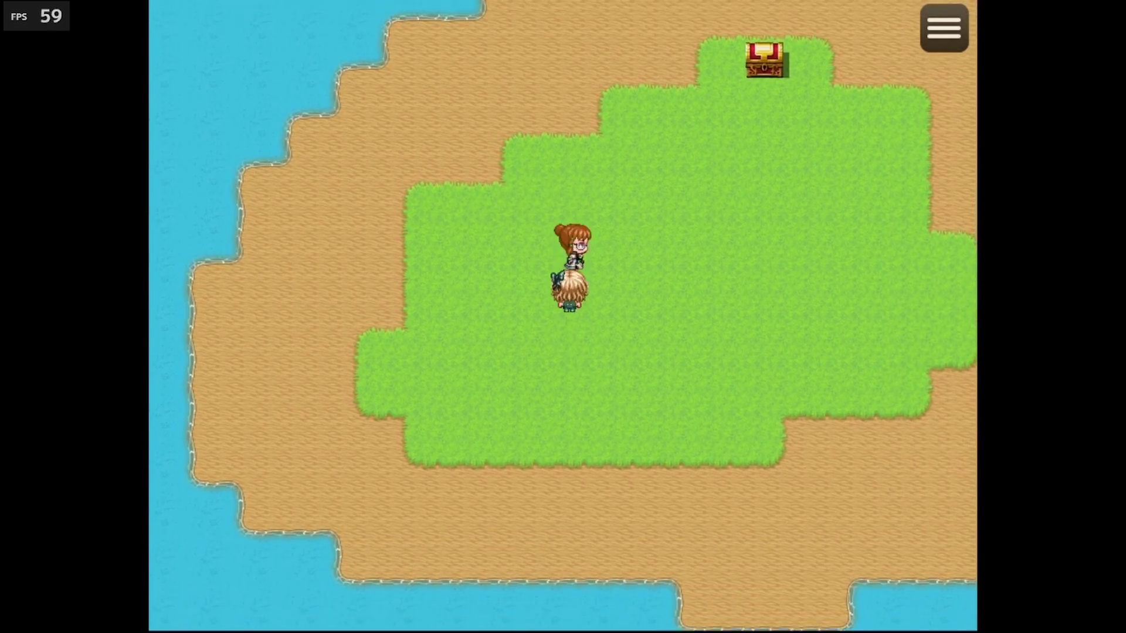
pyautogui.press('Right')
pyautogui.press('Up')
pyautogui.press('Down')
pyautogui.press('Up')
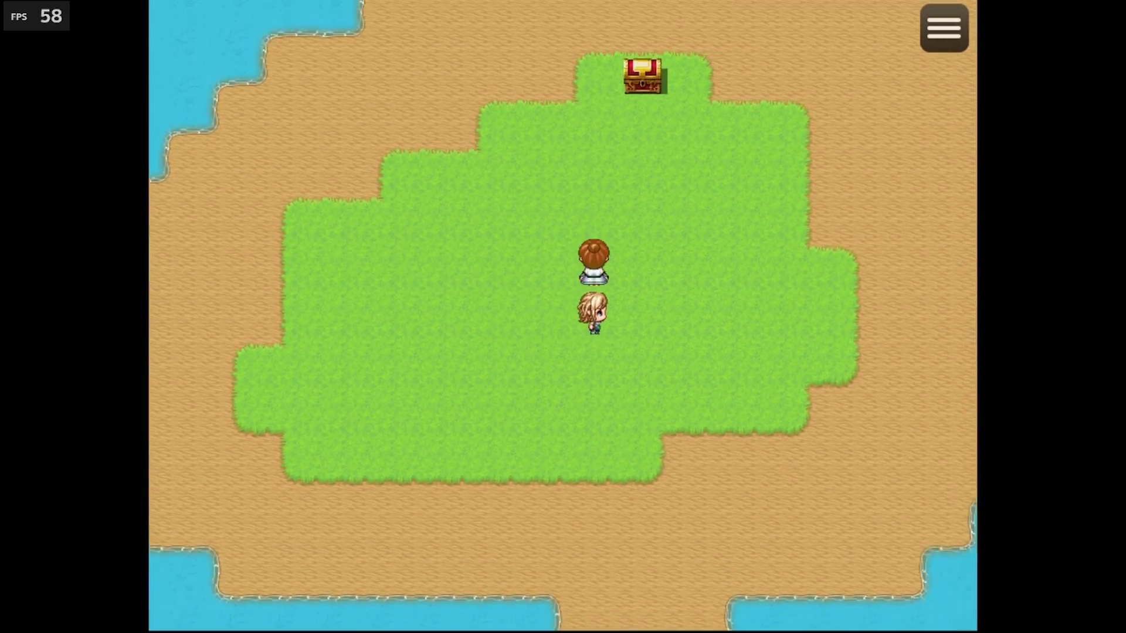
# Leave full-screen mode, close the playtest, and save the project.
pyautogui.press('F4')
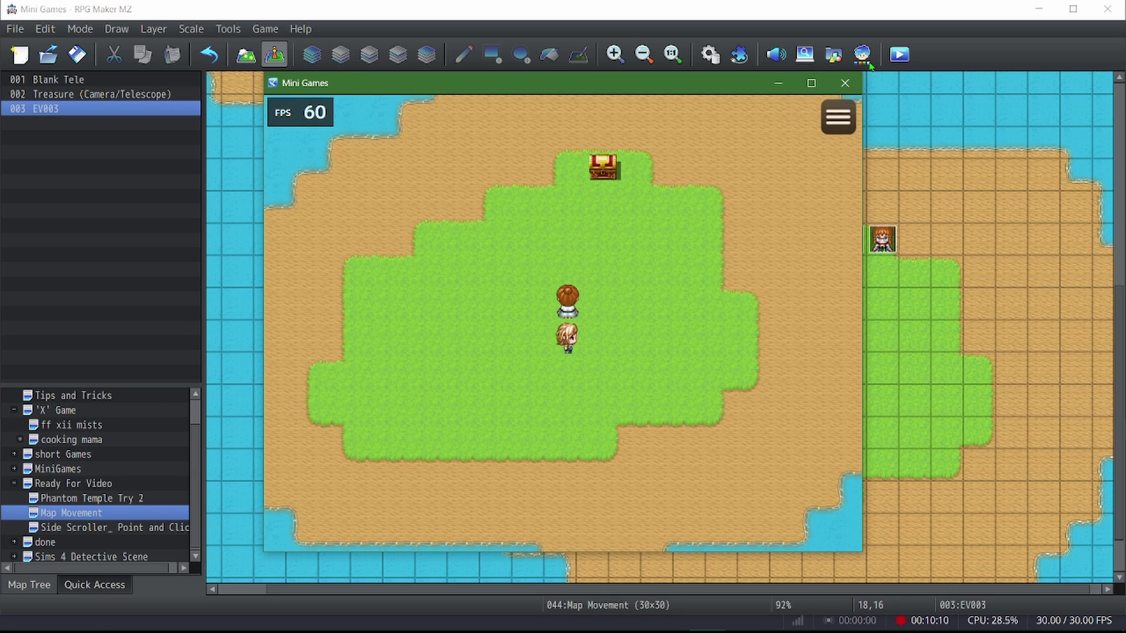
pyautogui.click(845, 83)
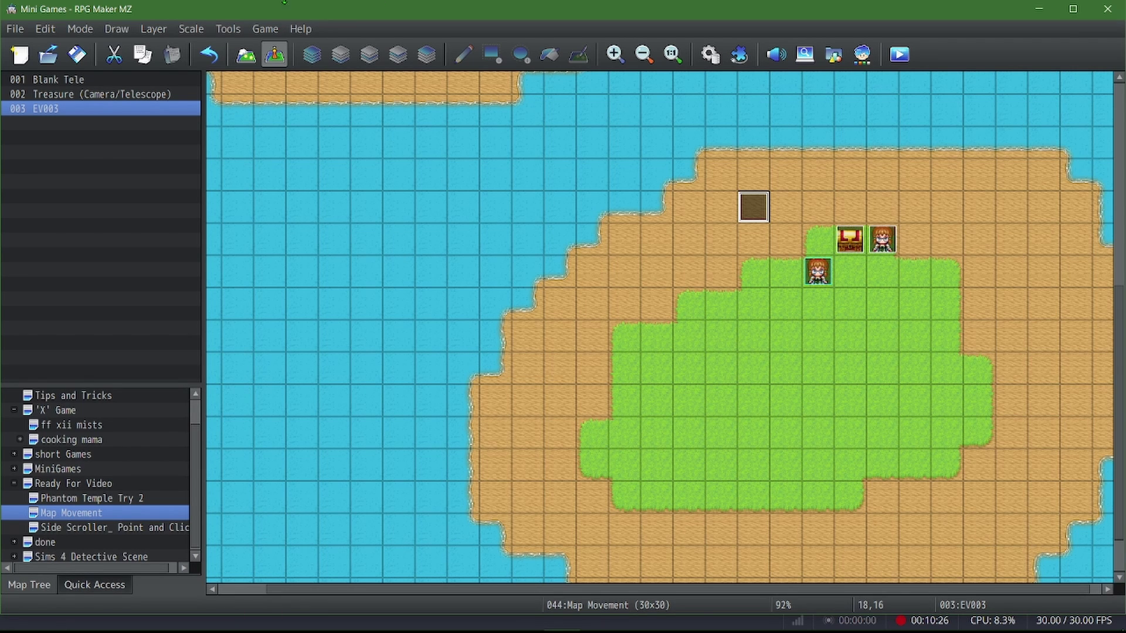
pyautogui.click(76, 54)
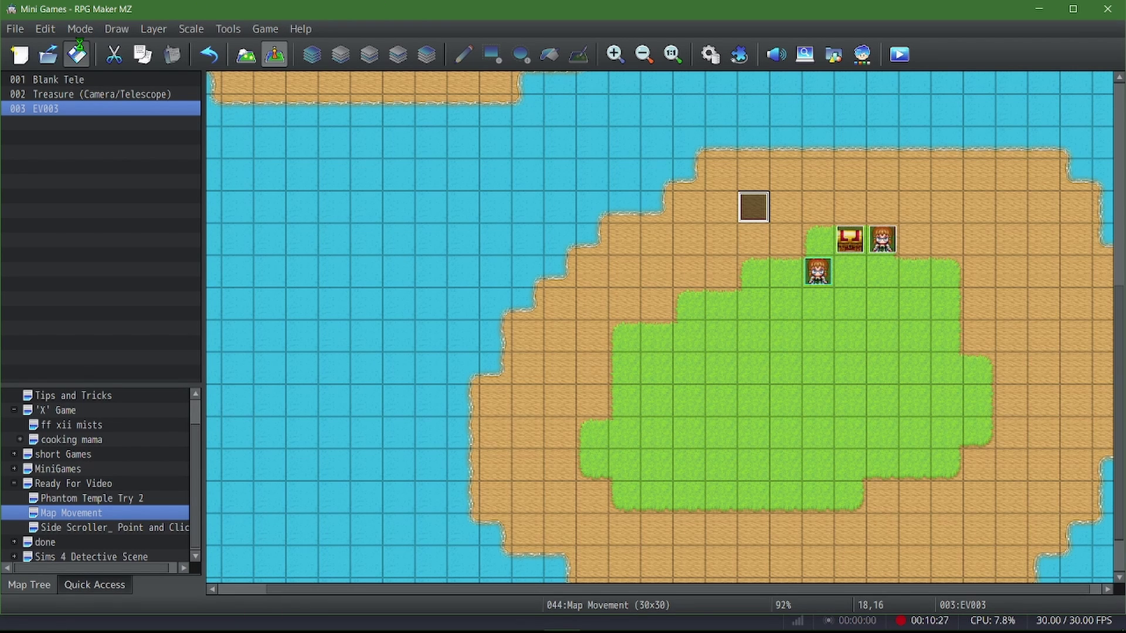
# Review the commands and settings on both pages of event EV003, and confirm the event.
pyautogui.doubleClick(757, 210)
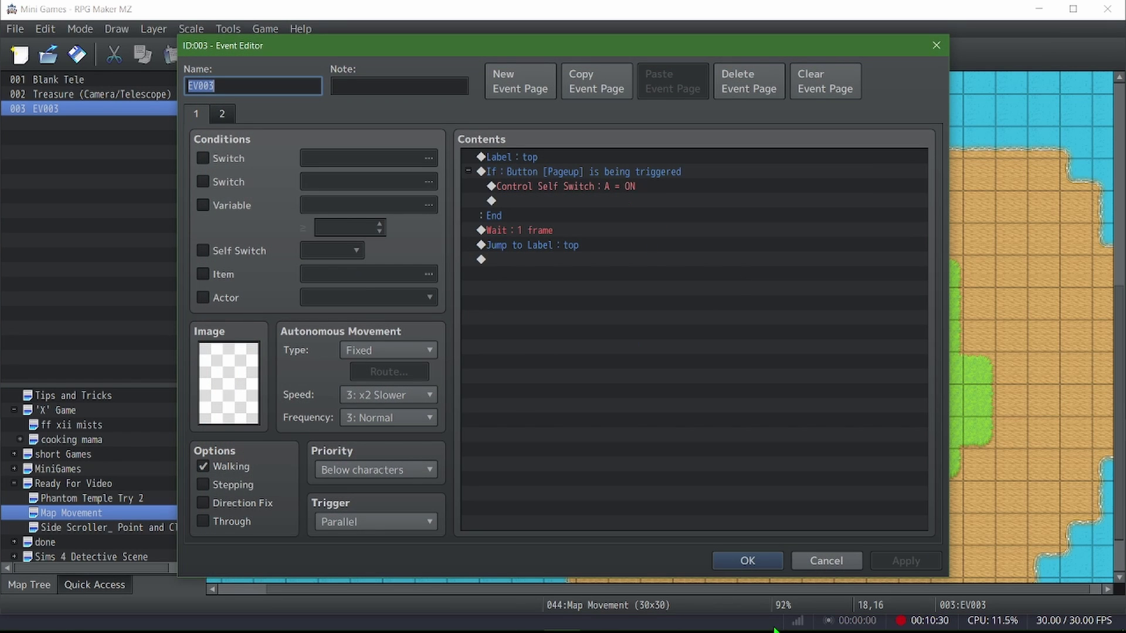
pyautogui.click(748, 561)
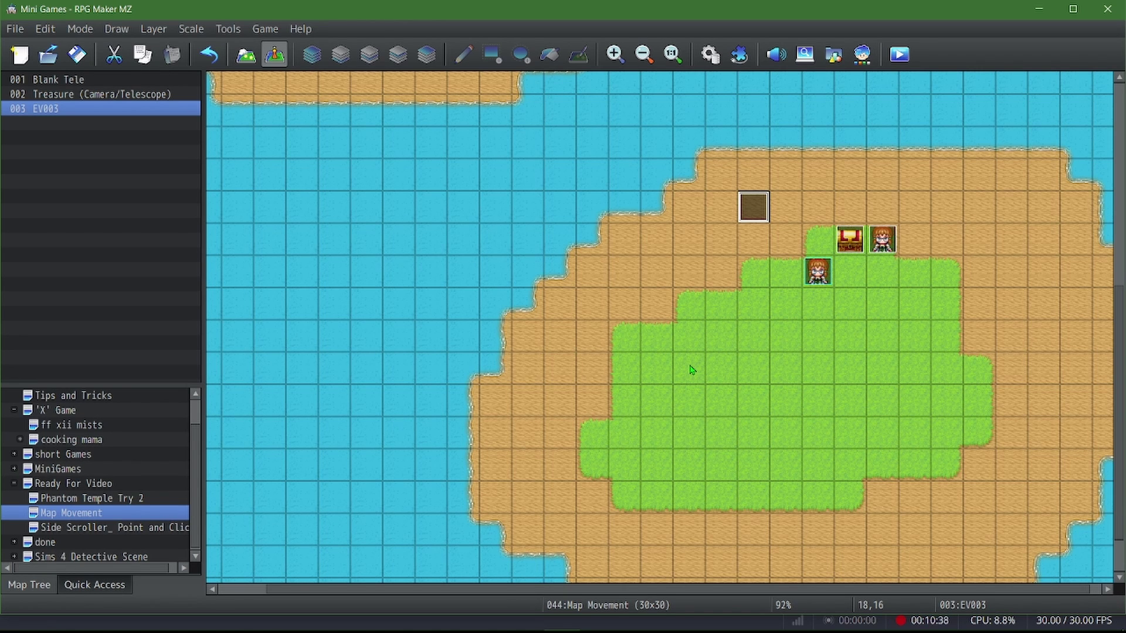
pyautogui.doubleClick(756, 207)
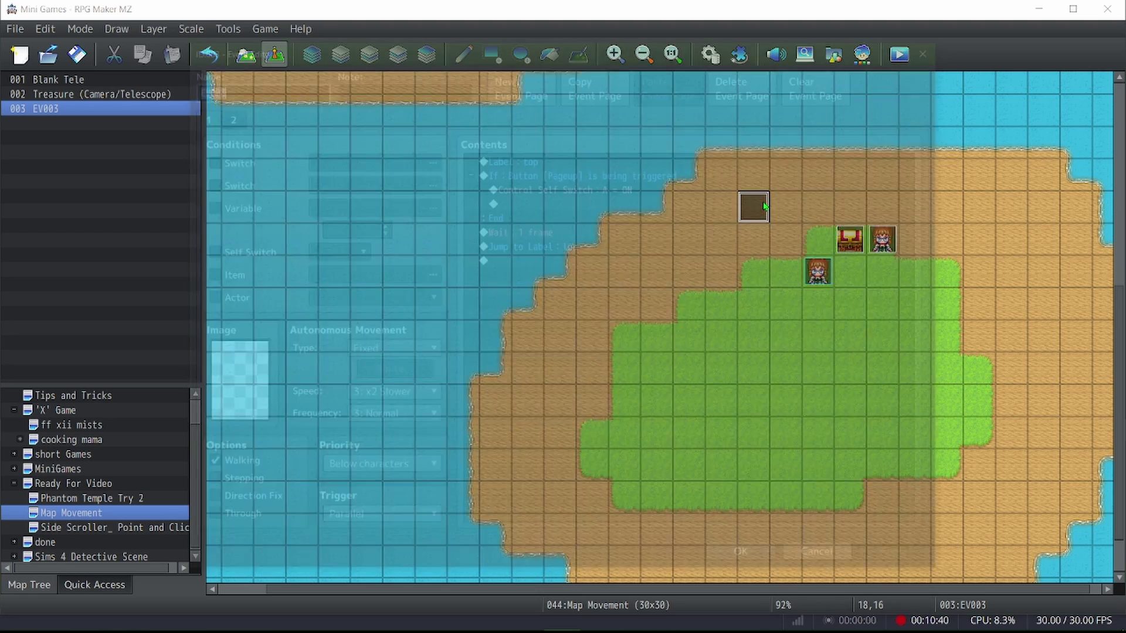
pyautogui.click(227, 115)
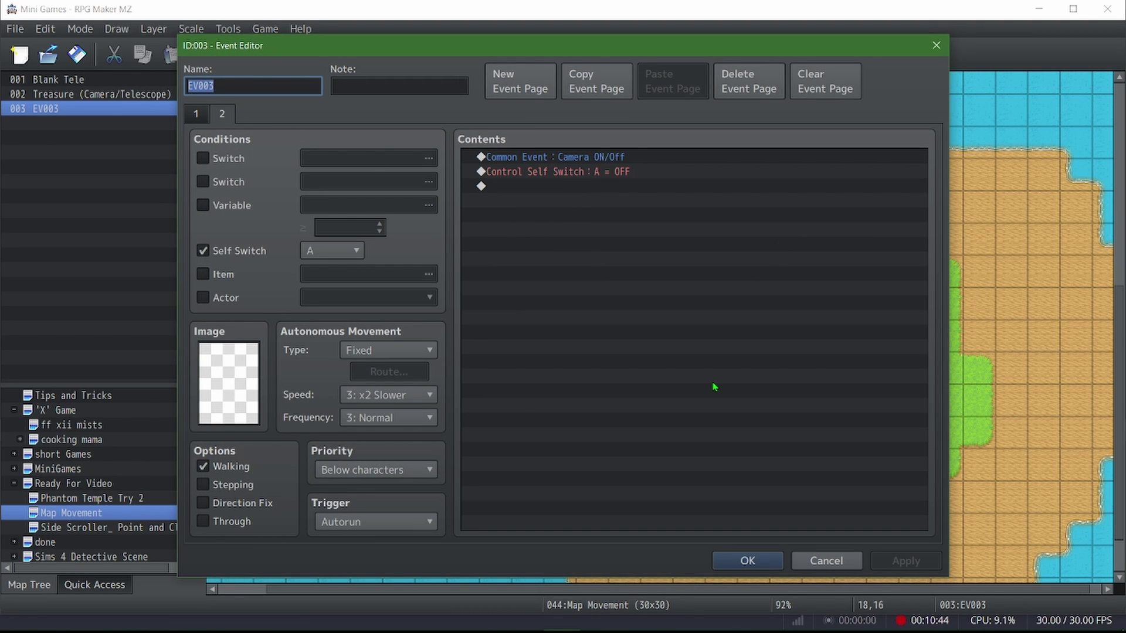
pyautogui.click(748, 560)
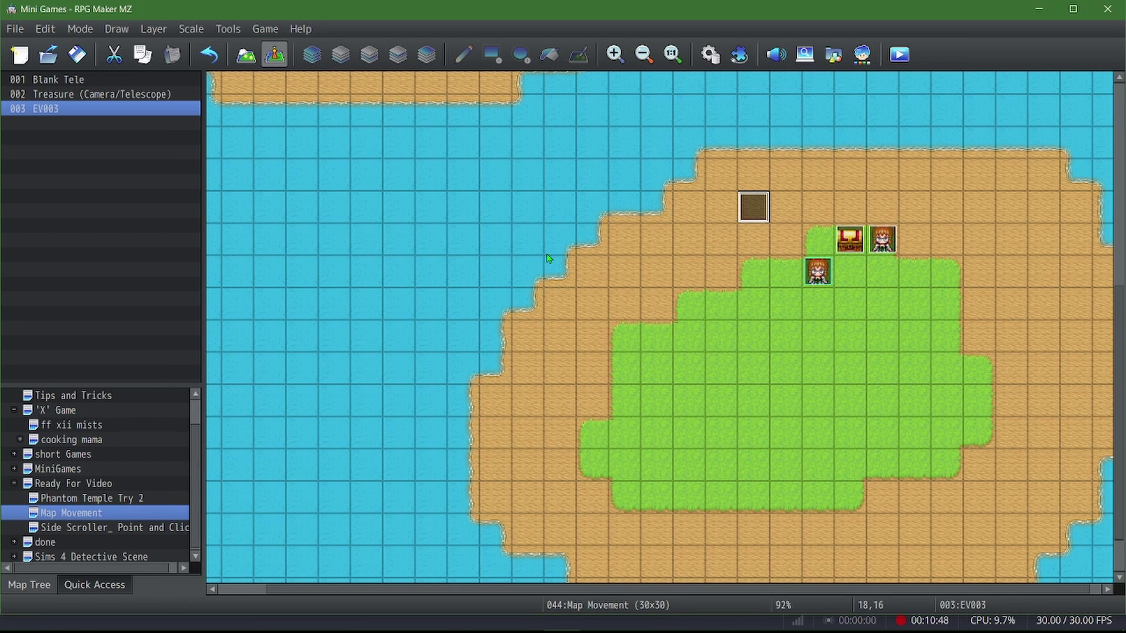
# Save the project with the finished Map Movement map.
pyautogui.scroll(-1, 661, 387)
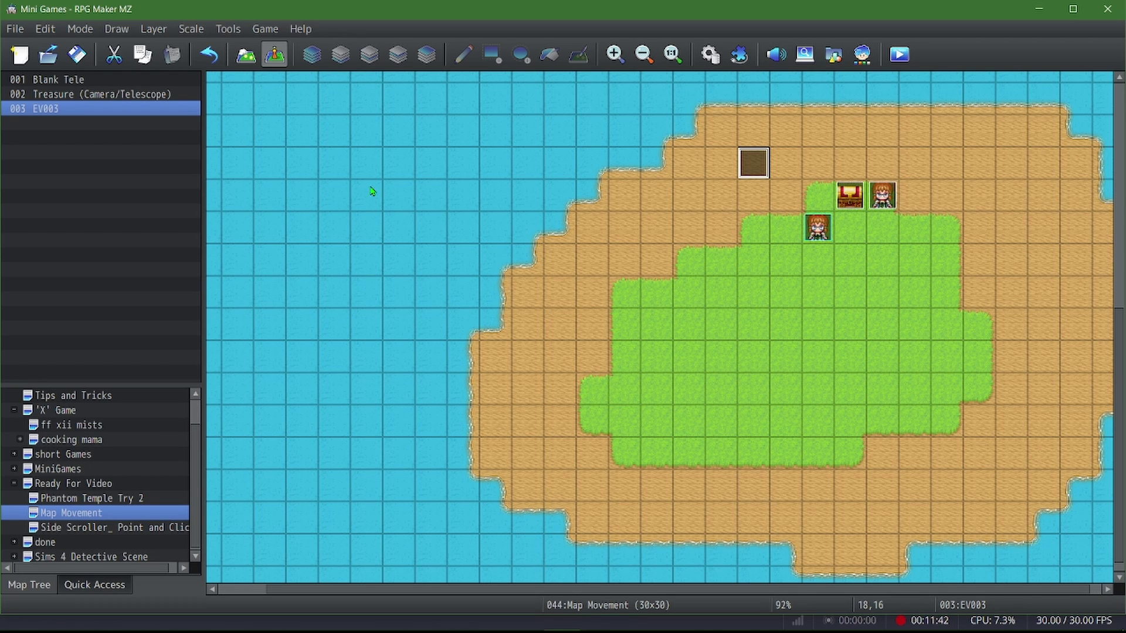
pyautogui.click(77, 54)
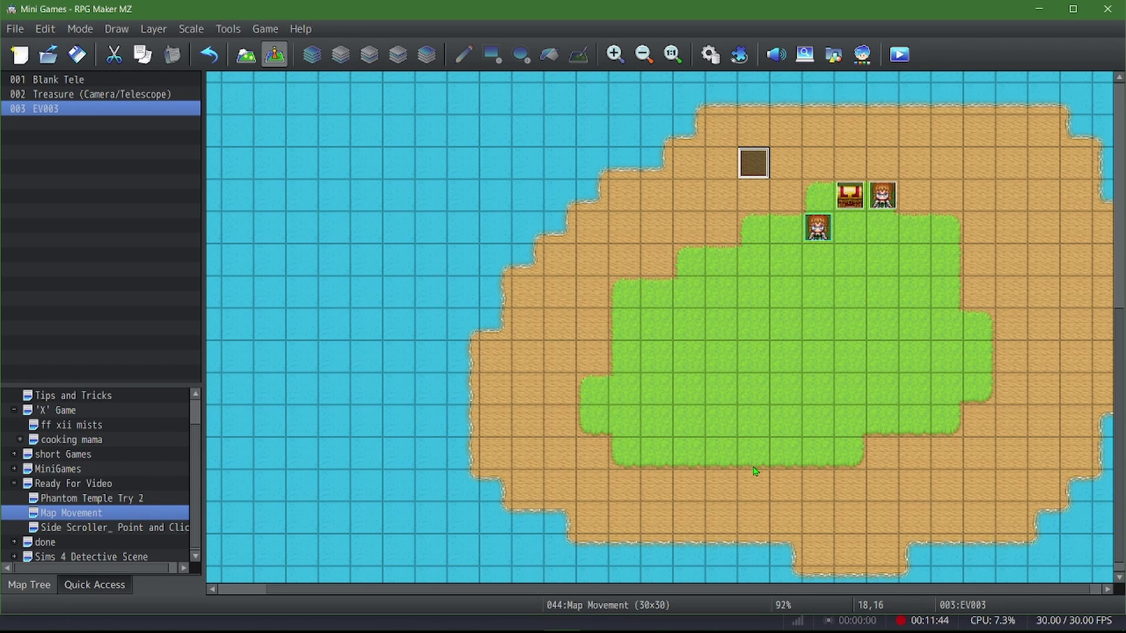